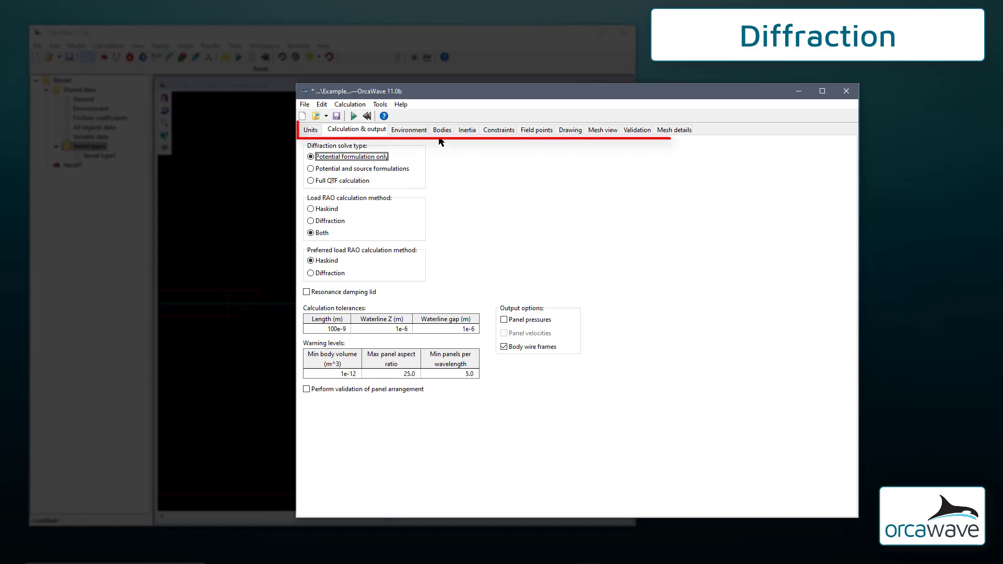
Step: Review the model's calculation, environment, bodies, inertia and constraints data, including the mesh format options for Body1
{"action": "left_click", "coordinate": [410, 131]}
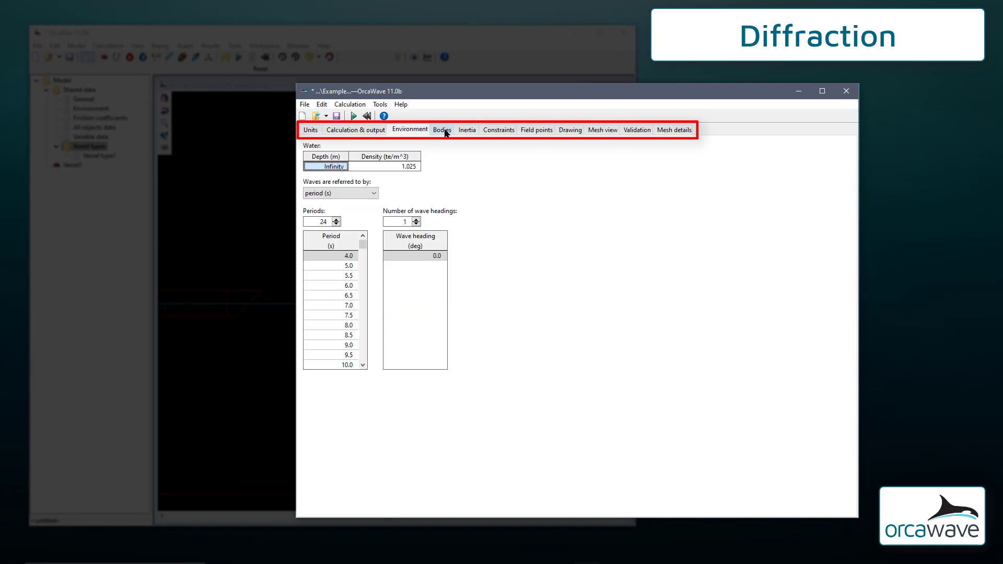
{"action": "left_click", "coordinate": [443, 130]}
{"action": "left_click", "coordinate": [464, 132]}
{"action": "left_click", "coordinate": [497, 131]}
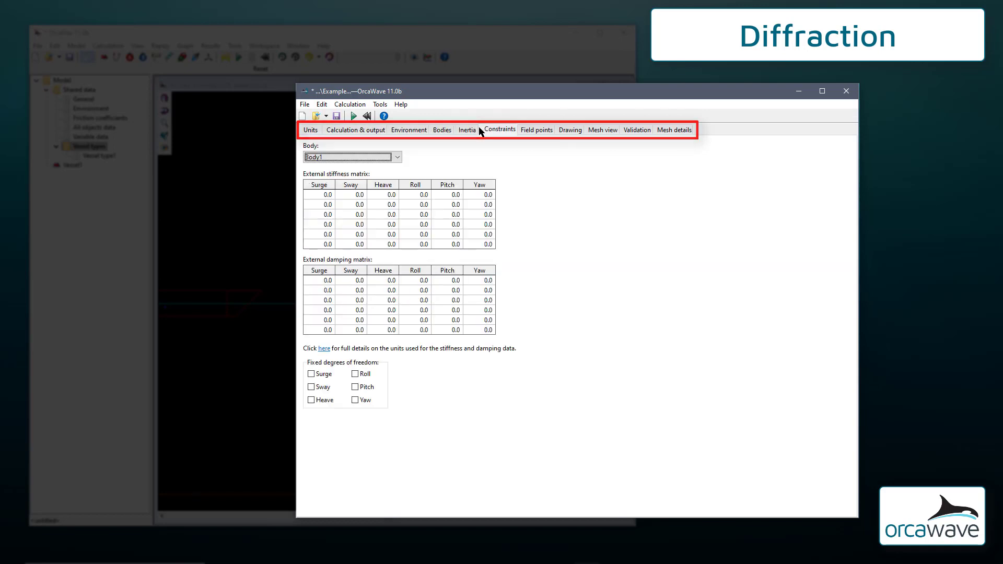
{"action": "left_click", "coordinate": [358, 131]}
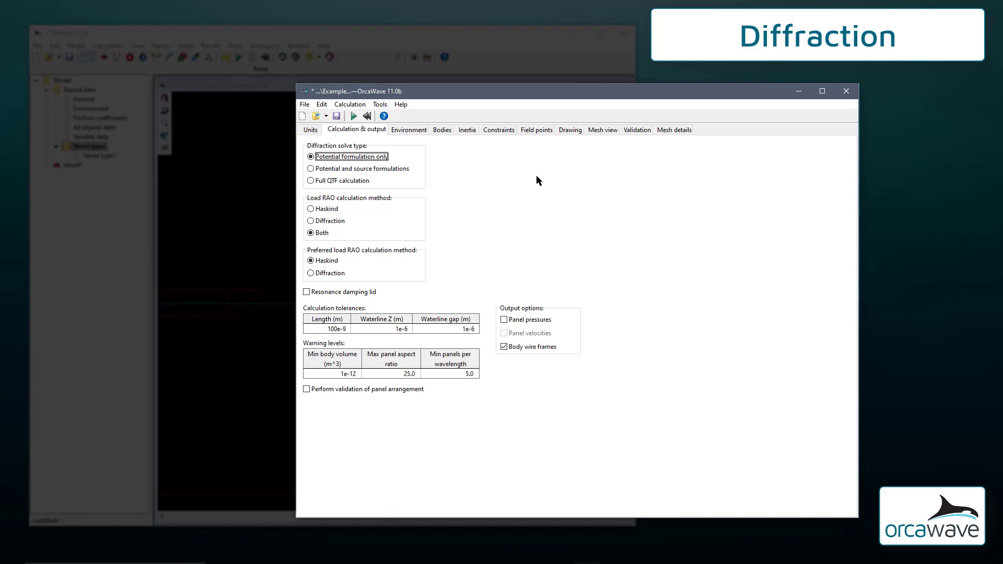
{"action": "left_click", "coordinate": [416, 130]}
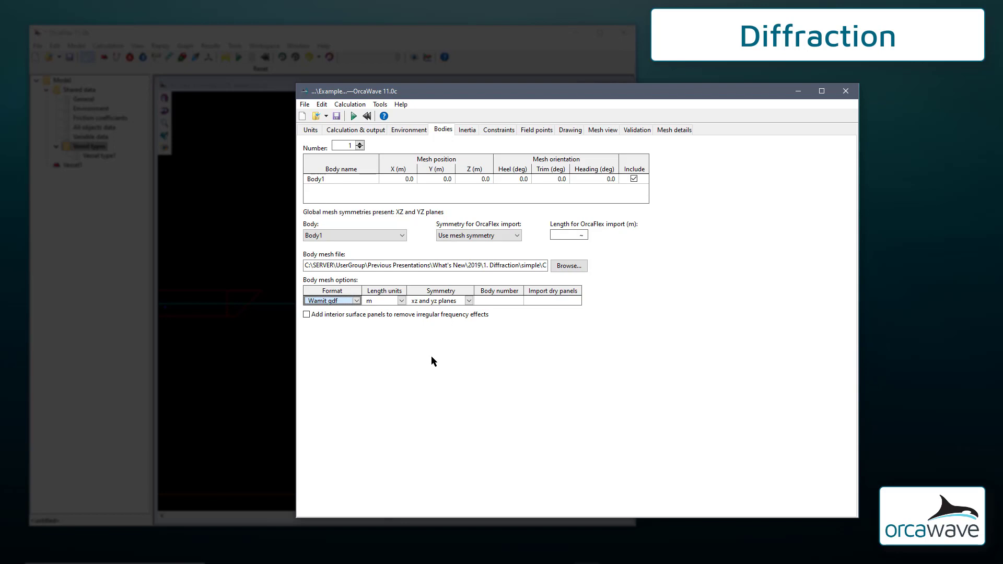
{"action": "left_click", "coordinate": [357, 301]}
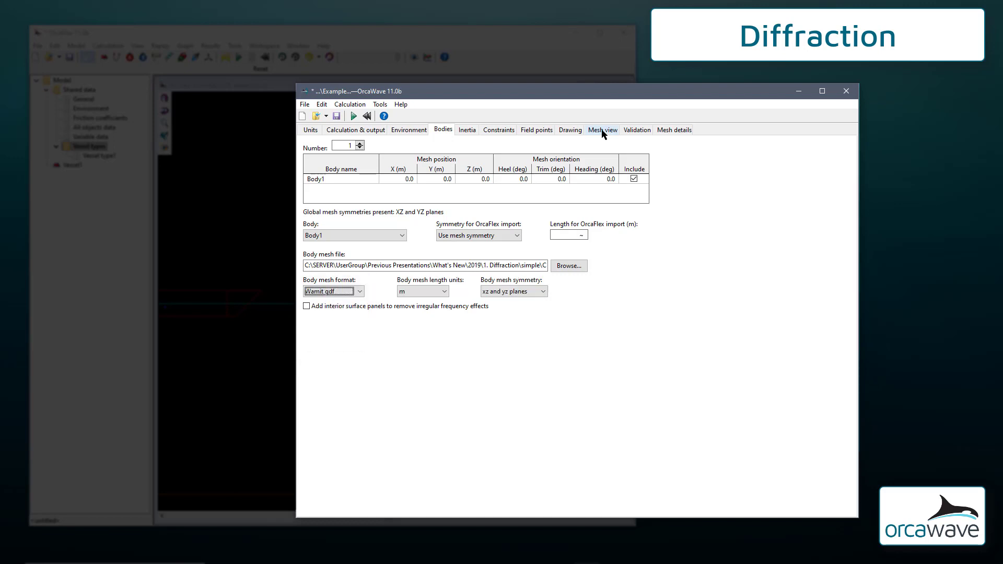
Step: Inspect the Body1 mesh from an oblique 3D angle and check the validation report for the model
{"action": "left_click", "coordinate": [602, 131]}
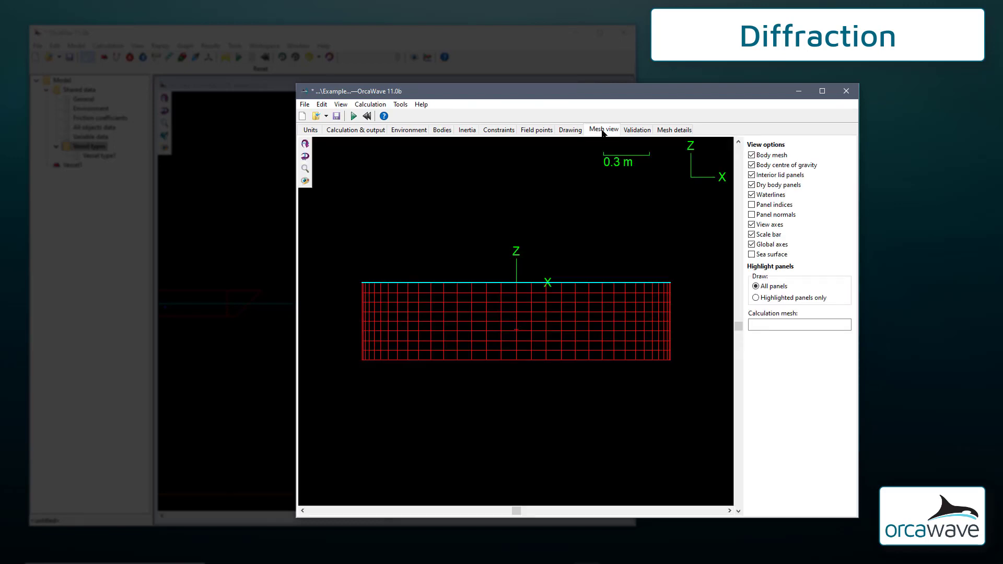
{"action": "left_click_drag", "start_coordinate": [474, 293], "coordinate": [501, 357]}
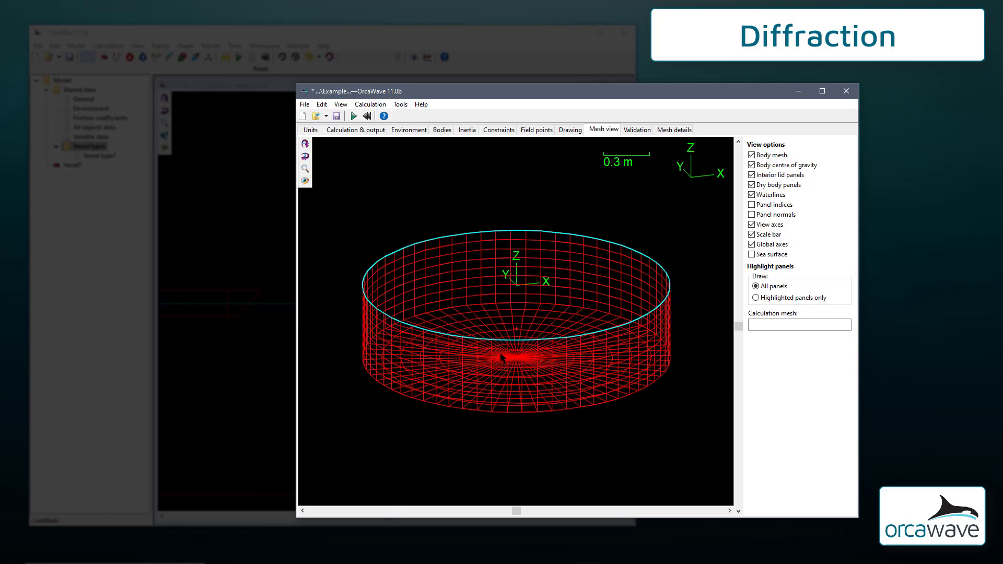
{"action": "left_click", "coordinate": [500, 357]}
{"action": "left_click", "coordinate": [635, 130]}
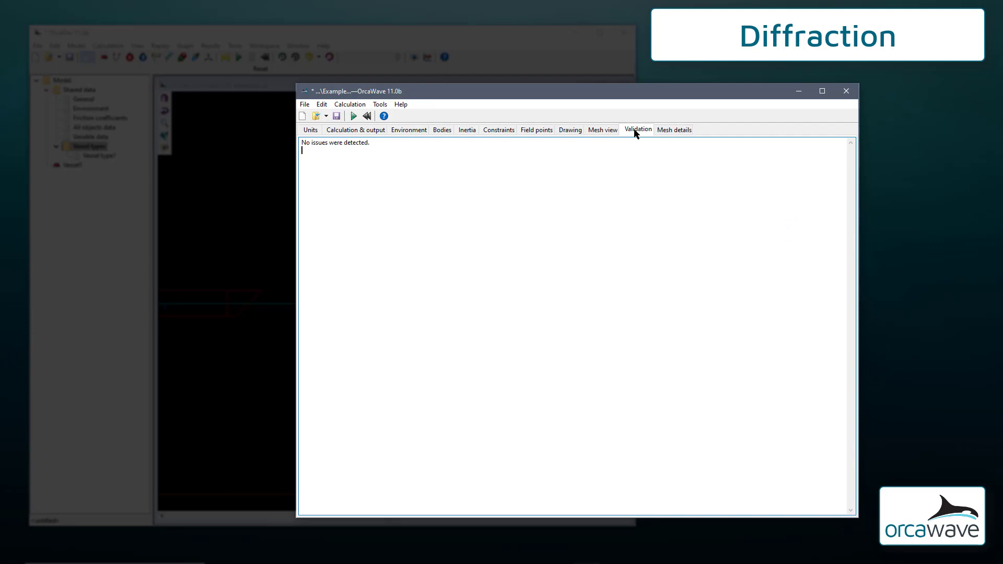
Step: Run the diffraction calculation and view the load RAO and displacement RAO result tables
{"action": "left_click", "coordinate": [351, 117]}
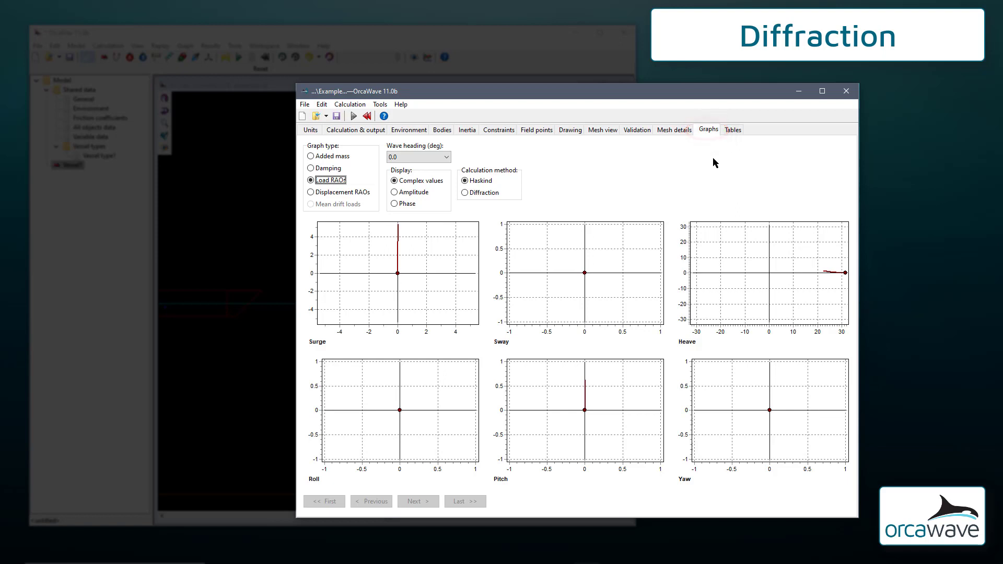
{"action": "left_click", "coordinate": [732, 131]}
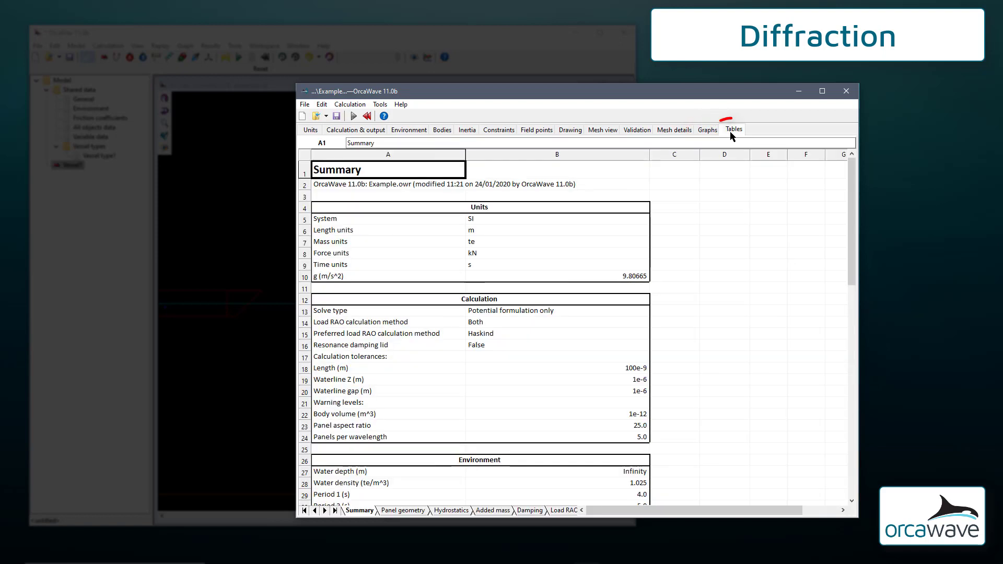
{"action": "left_click", "coordinate": [556, 510]}
{"action": "left_click", "coordinate": [551, 511]}
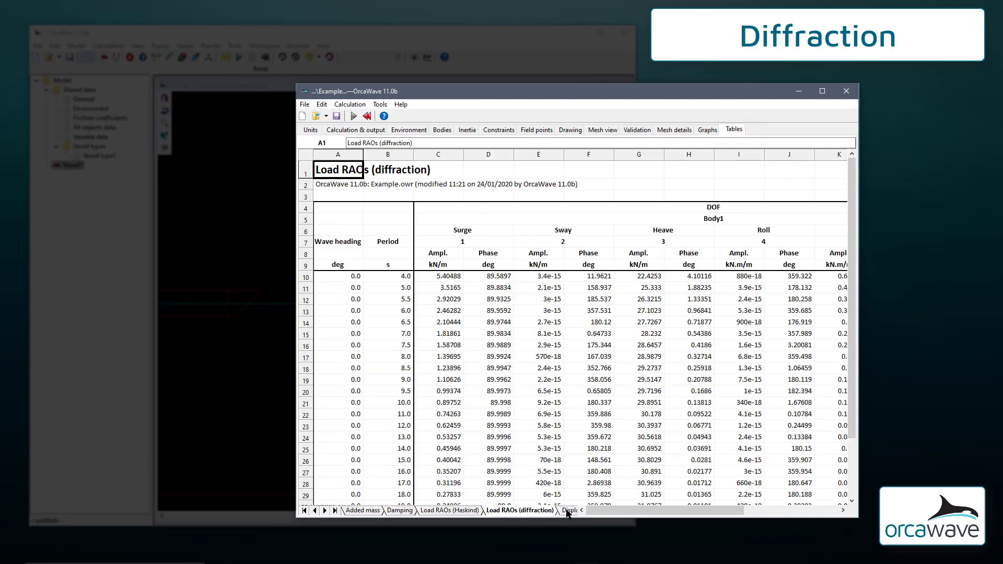
{"action": "left_click", "coordinate": [568, 511]}
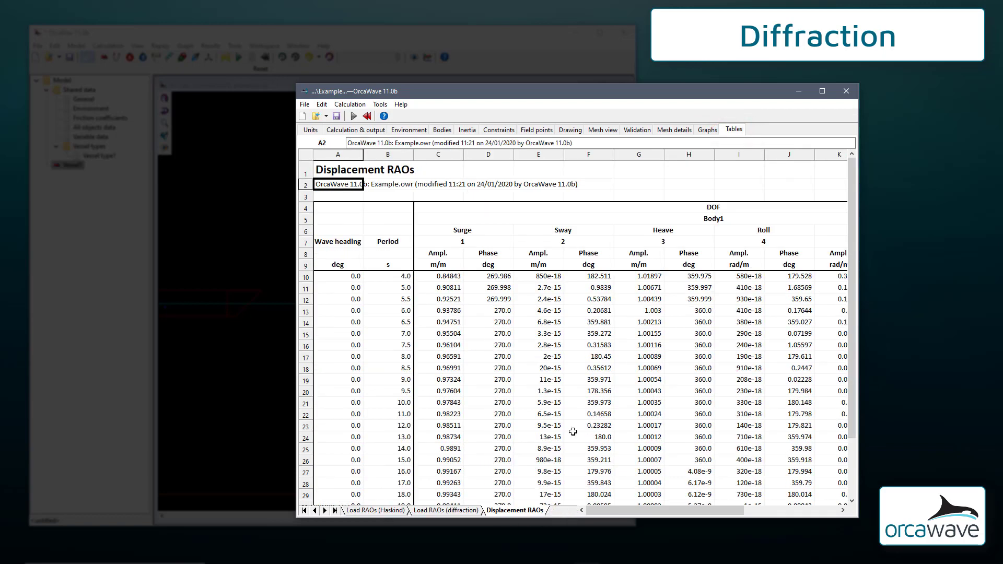
Step: Select the entire Displacement RAOs table and look at its copy and export options
{"action": "left_click", "coordinate": [479, 361]}
{"action": "key", "text": "ctrl+a"}
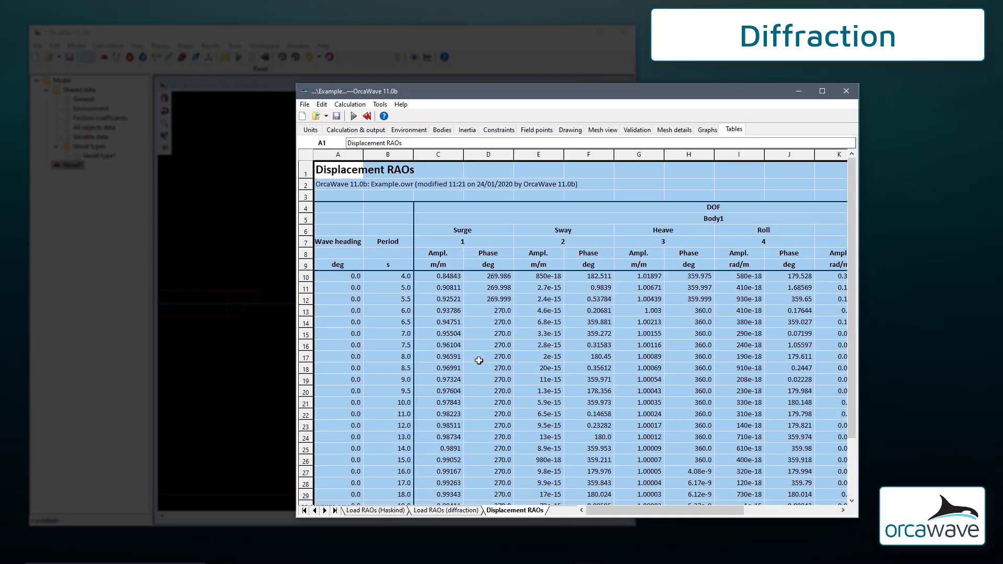
{"action": "right_click", "coordinate": [472, 341]}
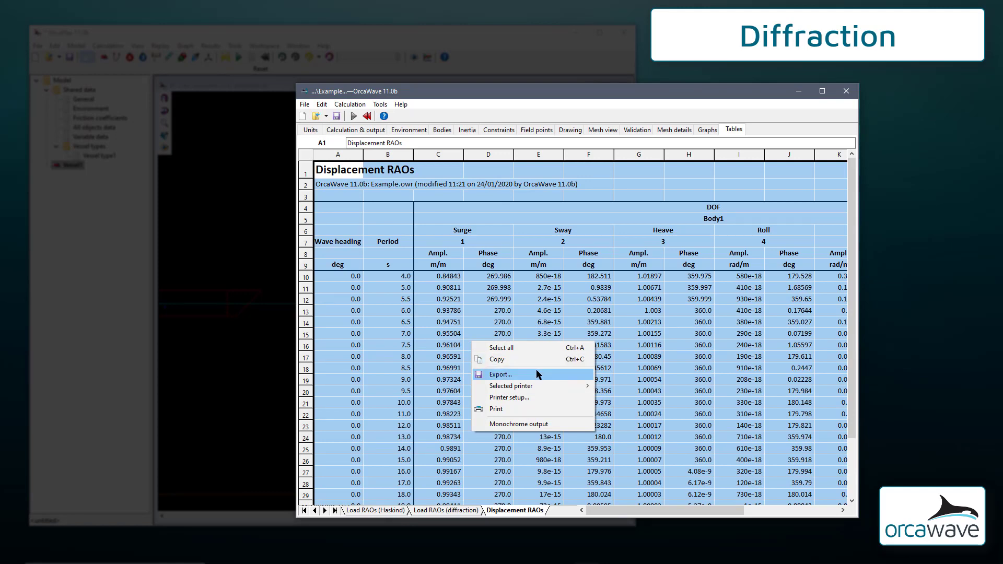
{"action": "left_click", "coordinate": [531, 309]}
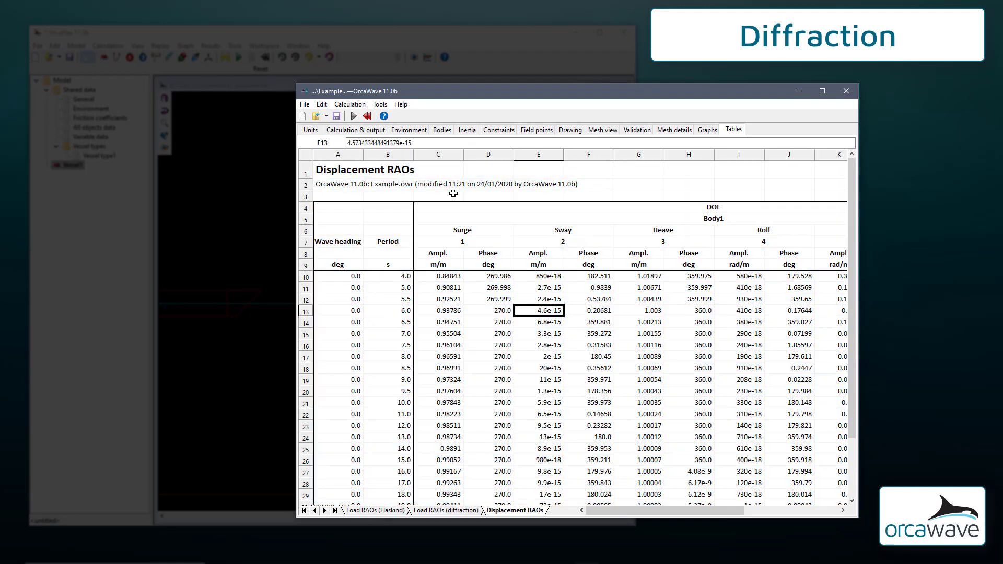
Step: Save the diffraction results, and open the data of Vessel type1 in OrcaFlex
{"action": "left_click", "coordinate": [337, 117]}
{"action": "left_click", "coordinate": [164, 307]}
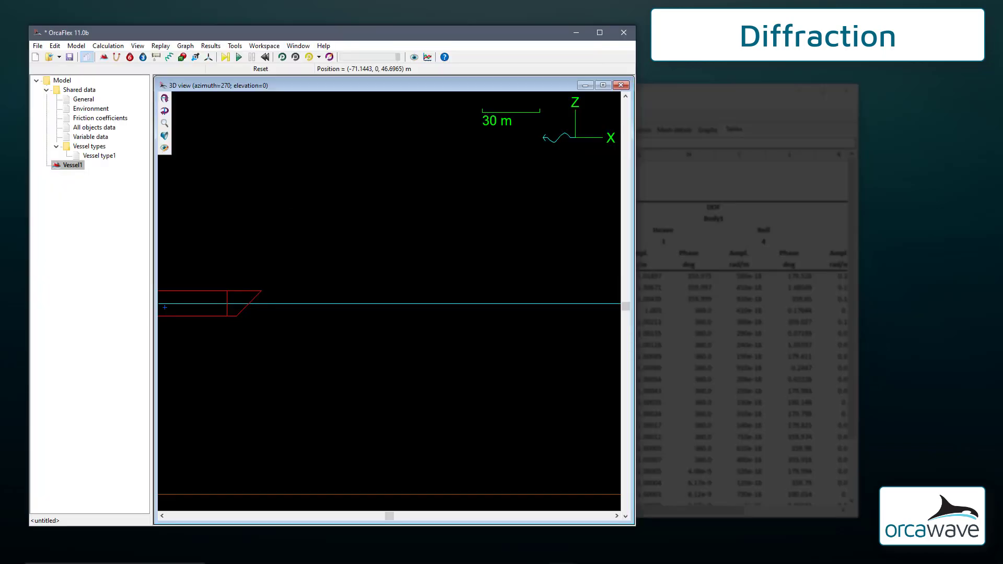
{"action": "double_click", "coordinate": [110, 157]}
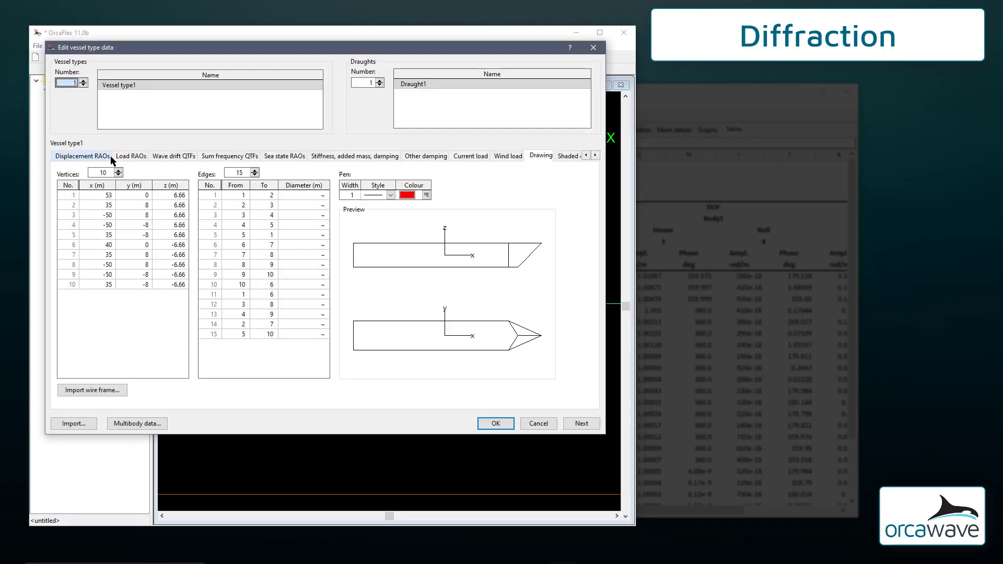
Step: Import the Body1 hydrodynamic data from Example.owr into Vessel type1, Draught1, accept the vessel type data and inspect the vessel in 3D
{"action": "left_click", "coordinate": [83, 423]}
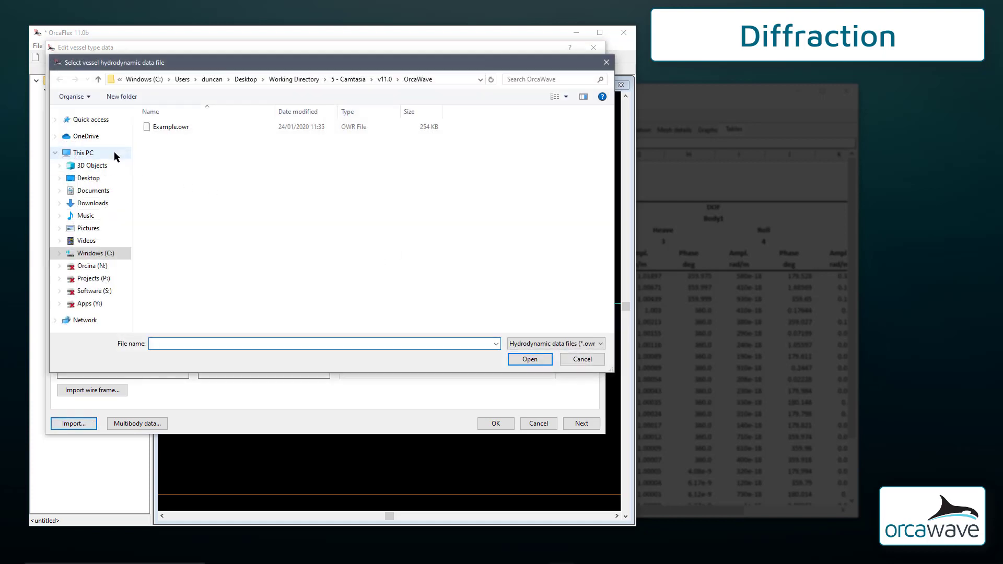
{"action": "left_click", "coordinate": [174, 127]}
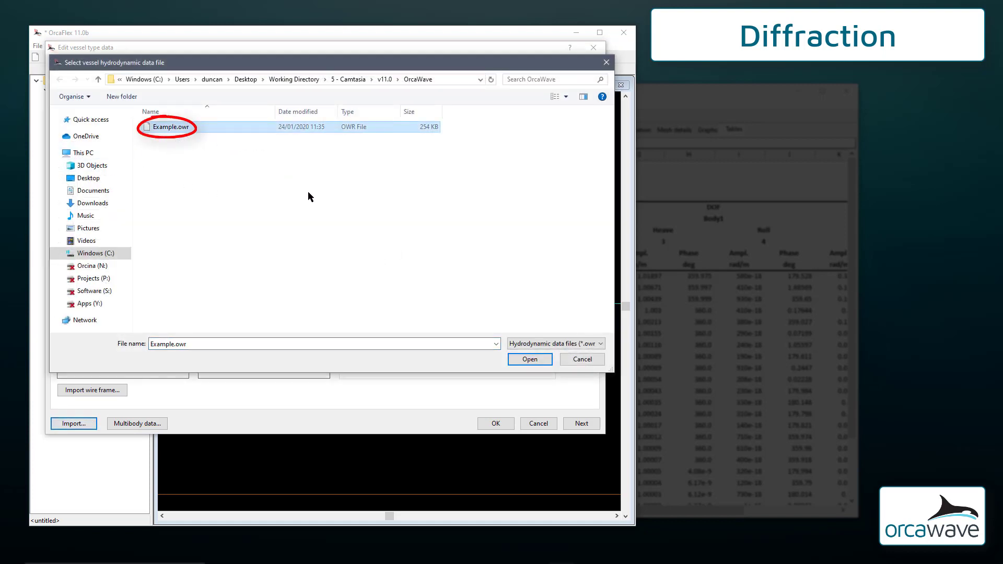
{"action": "left_click", "coordinate": [535, 360]}
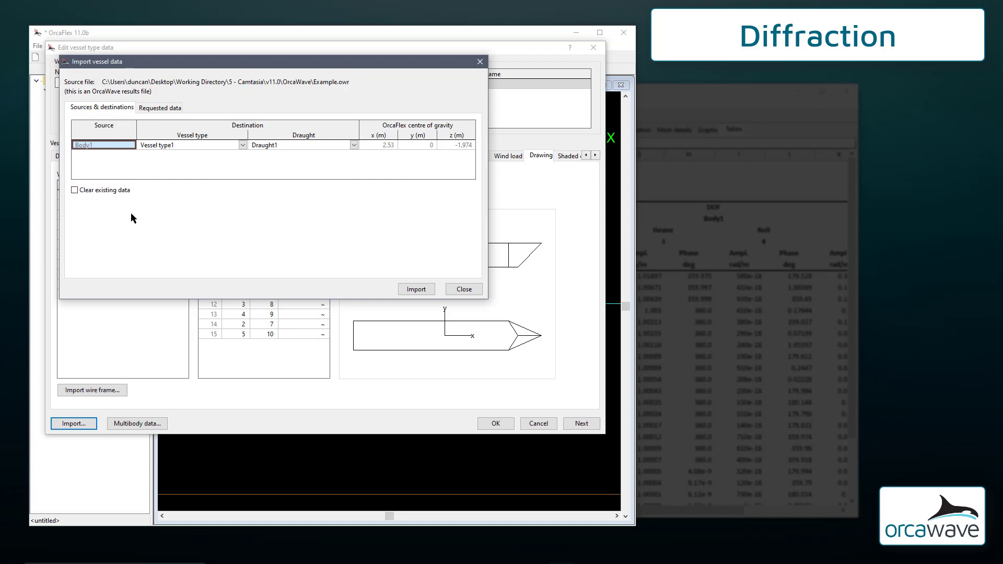
{"action": "left_click", "coordinate": [416, 289]}
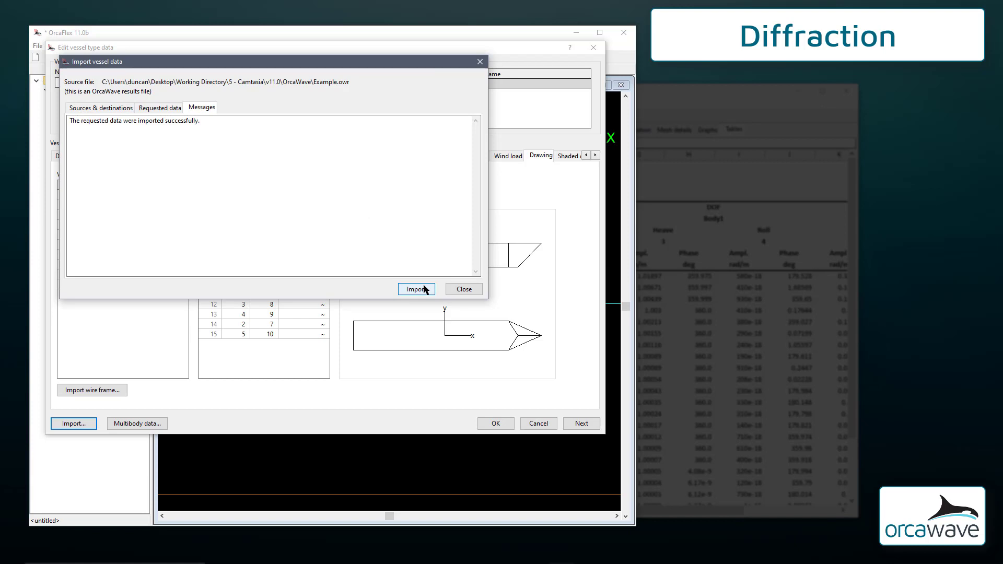
{"action": "left_click", "coordinate": [459, 292]}
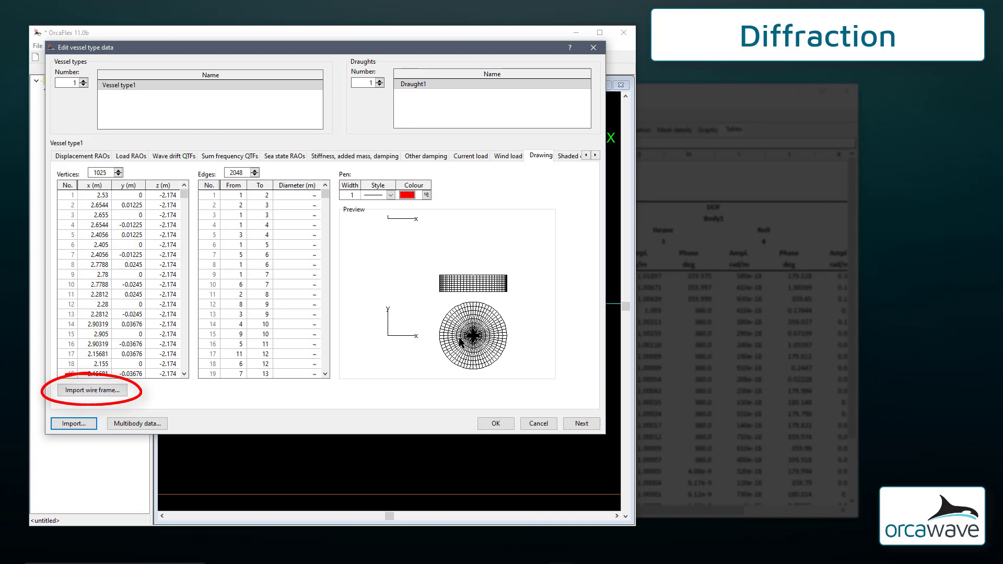
{"action": "left_click", "coordinate": [496, 423]}
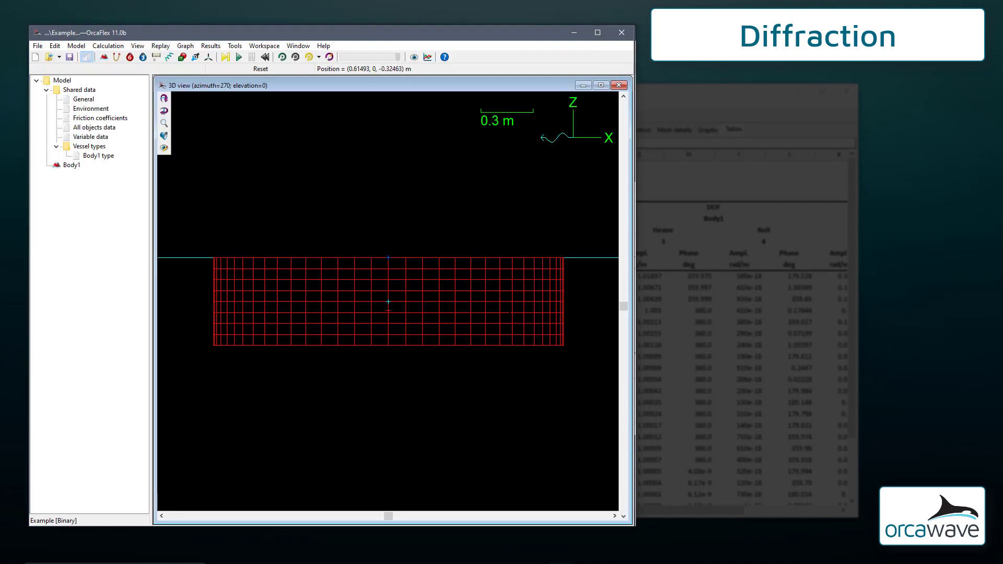
{"action": "key", "text": "ctrl+Left"}
{"action": "key", "text": "ctrl+Up"}
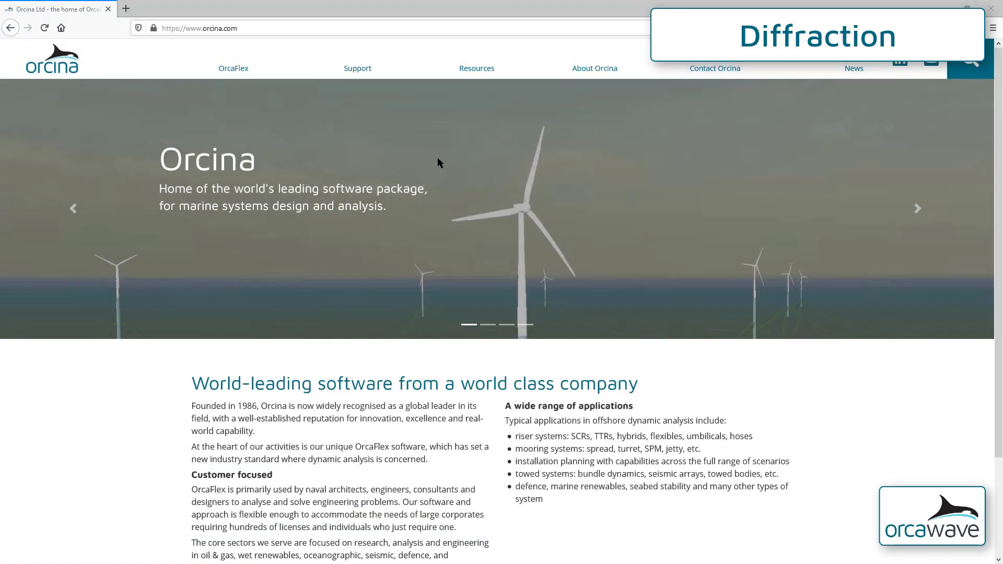
Step: Open the validation page among the resources on the Orcina website and look through its documents
{"action": "mouse_move", "coordinate": [472, 66]}
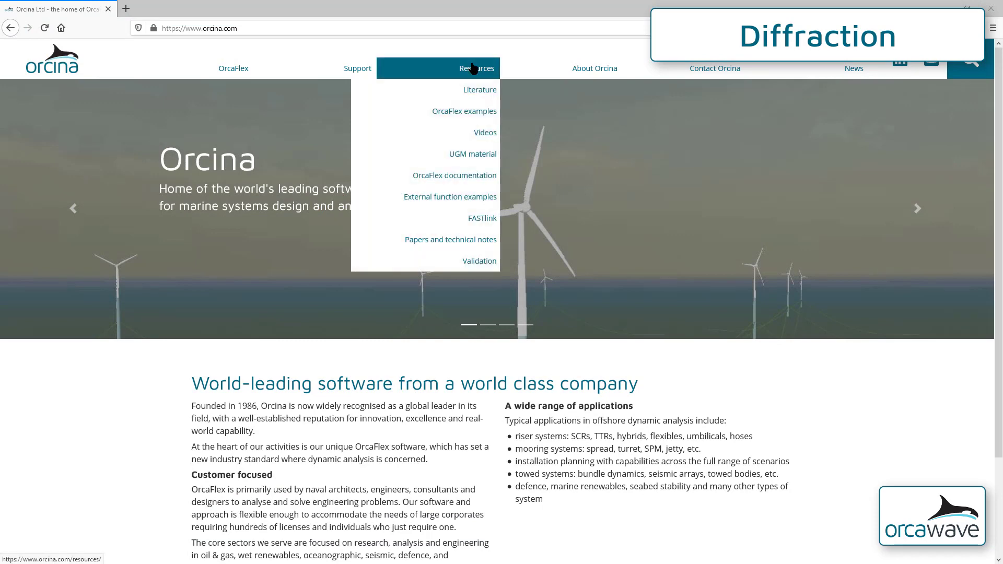
{"action": "left_click", "coordinate": [481, 263]}
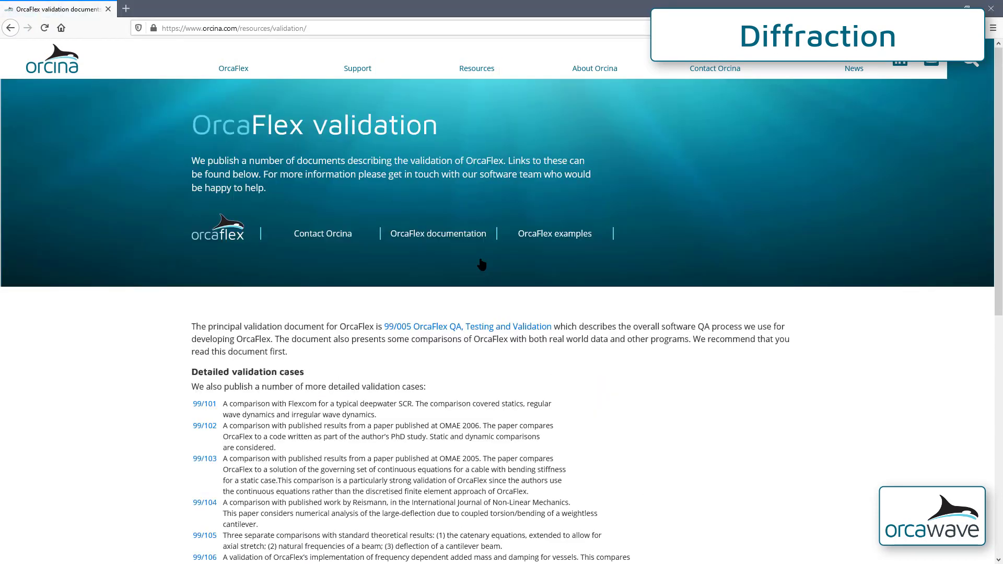
{"action": "scroll", "coordinate": [481, 263], "scroll_direction": "down", "scroll_amount": 4}
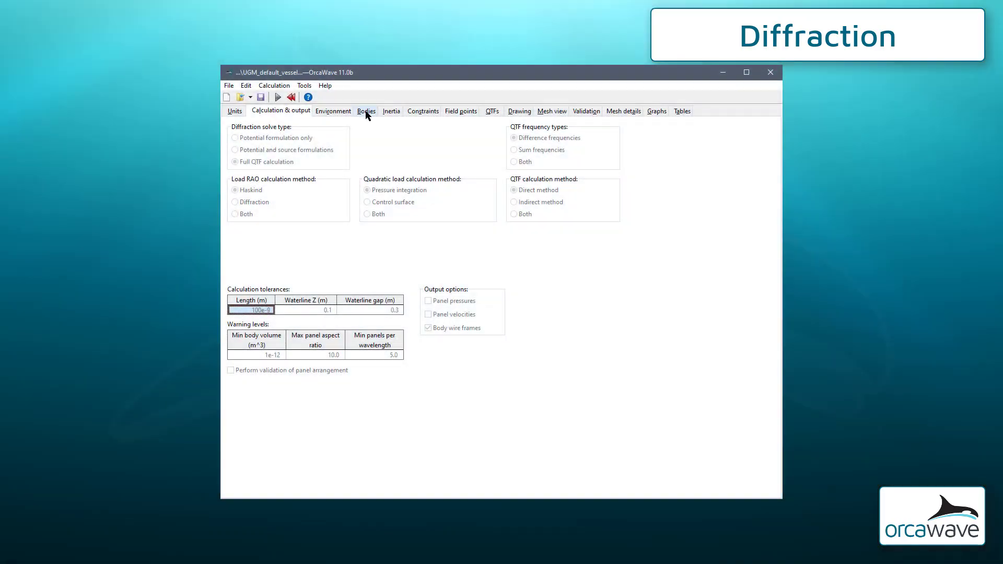
Step: Highlight the copied list of panel numbers in the calculation mesh of UGM_default_vessel and examine those panels at the hull end
{"action": "left_click", "coordinate": [366, 111]}
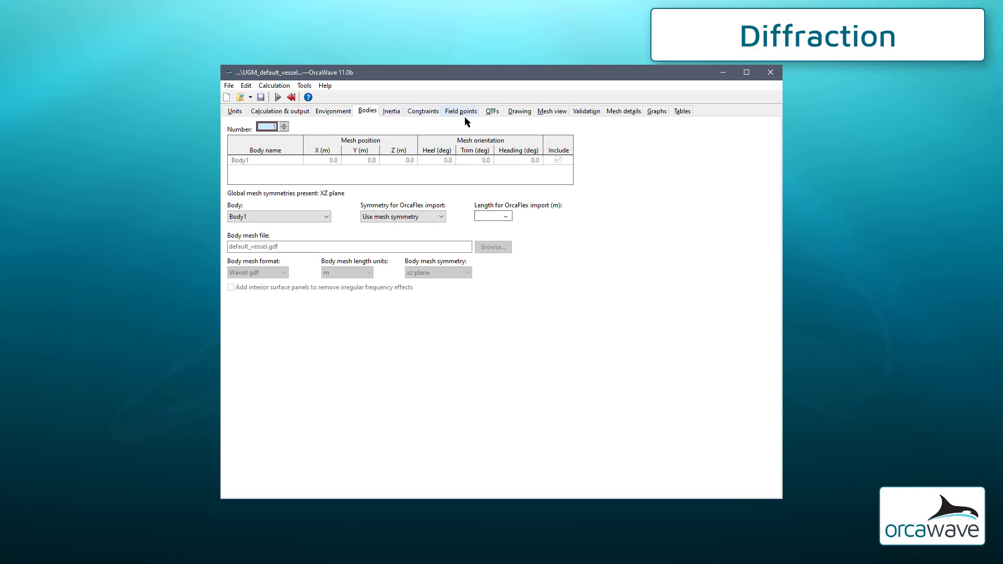
{"action": "left_click", "coordinate": [551, 112]}
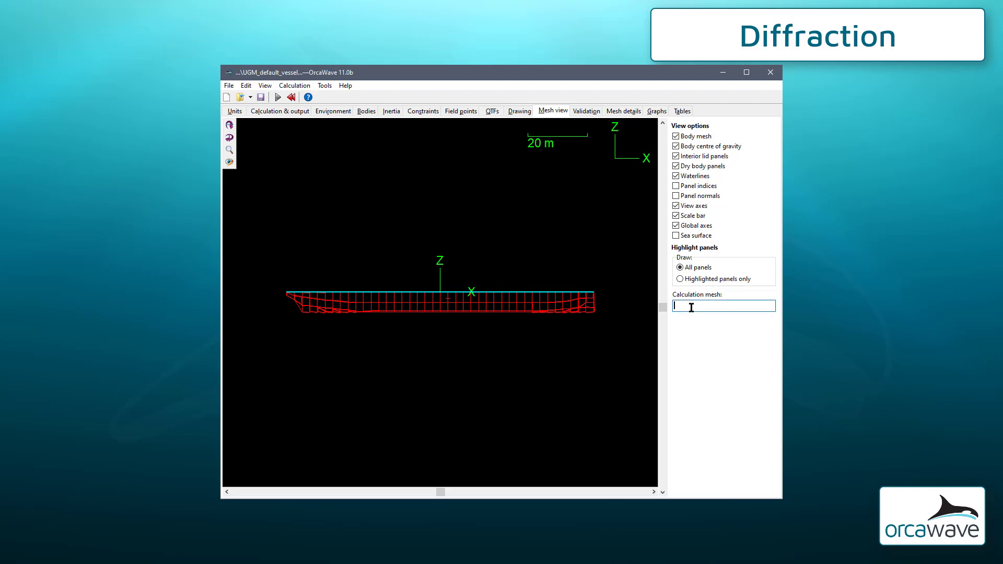
{"action": "key", "text": "ctrl+v"}
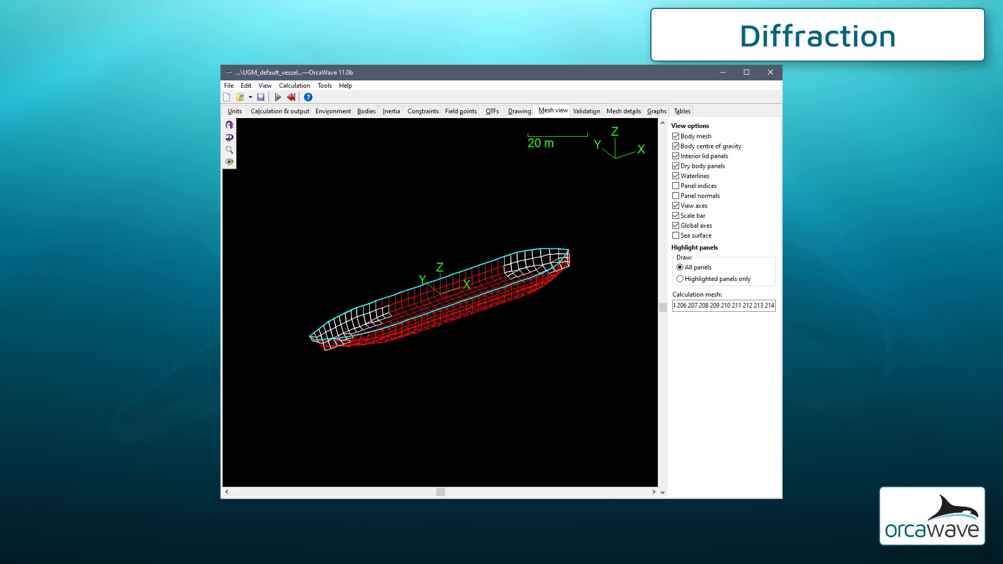
{"action": "left_click_drag", "start_coordinate": [299, 289], "coordinate": [400, 350]}
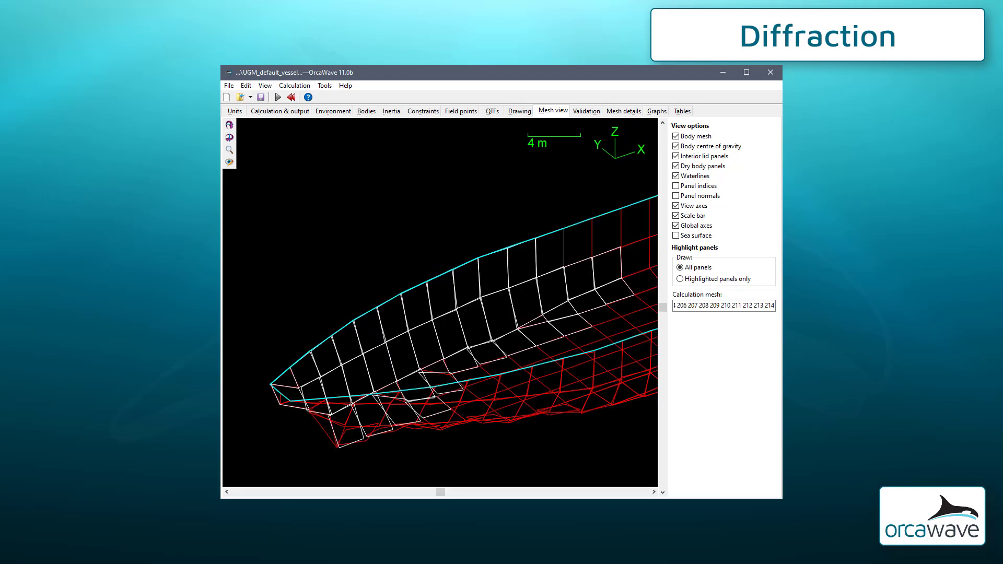
Step: Show the panel indices and panel normals on the vessel mesh and examine the highlighted panels up close
{"action": "left_click", "coordinate": [690, 189]}
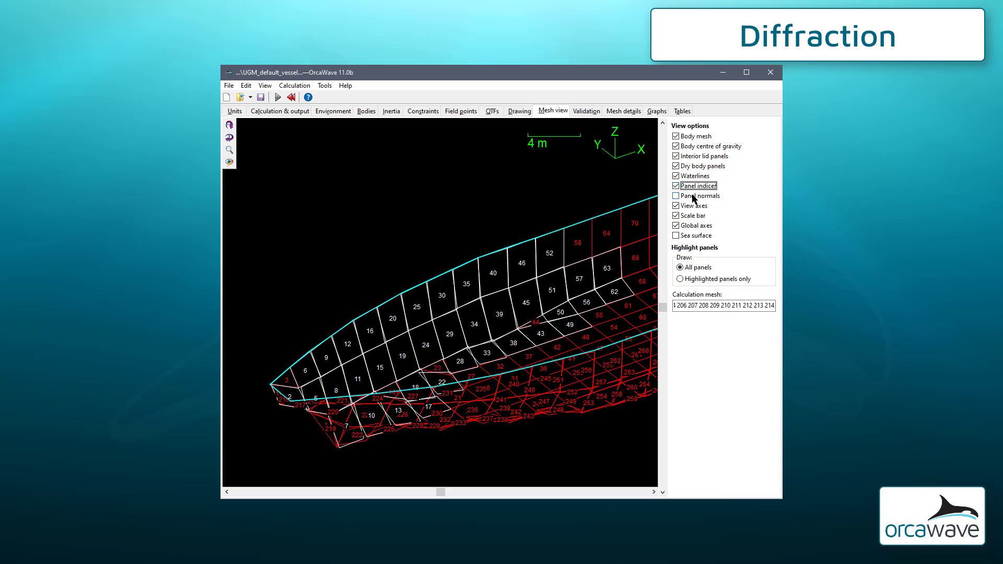
{"action": "left_click", "coordinate": [694, 196]}
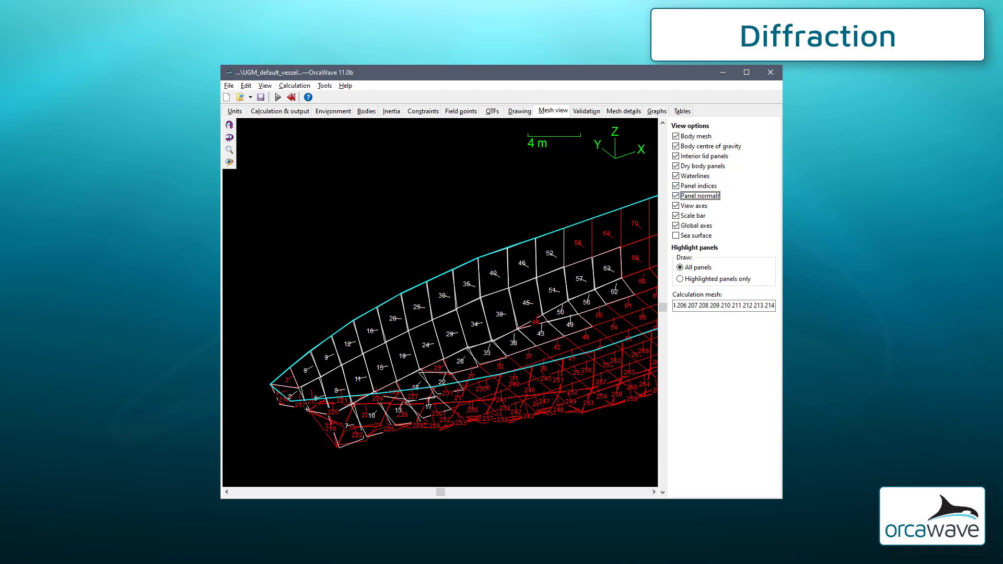
{"action": "left_click_drag", "start_coordinate": [438, 313], "coordinate": [472, 372]}
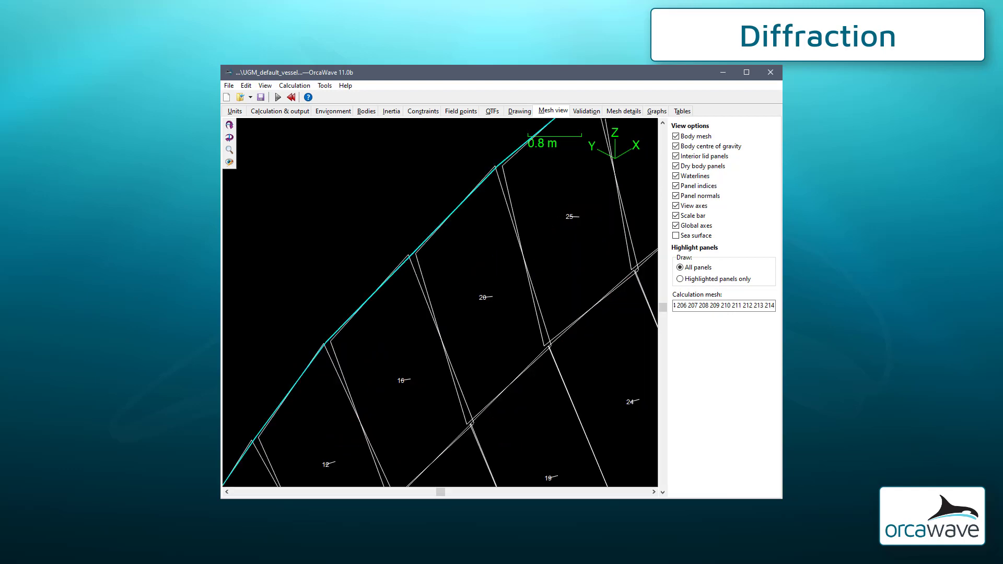
Step: View the load RAO graphs for the vessel
{"action": "left_click", "coordinate": [658, 110]}
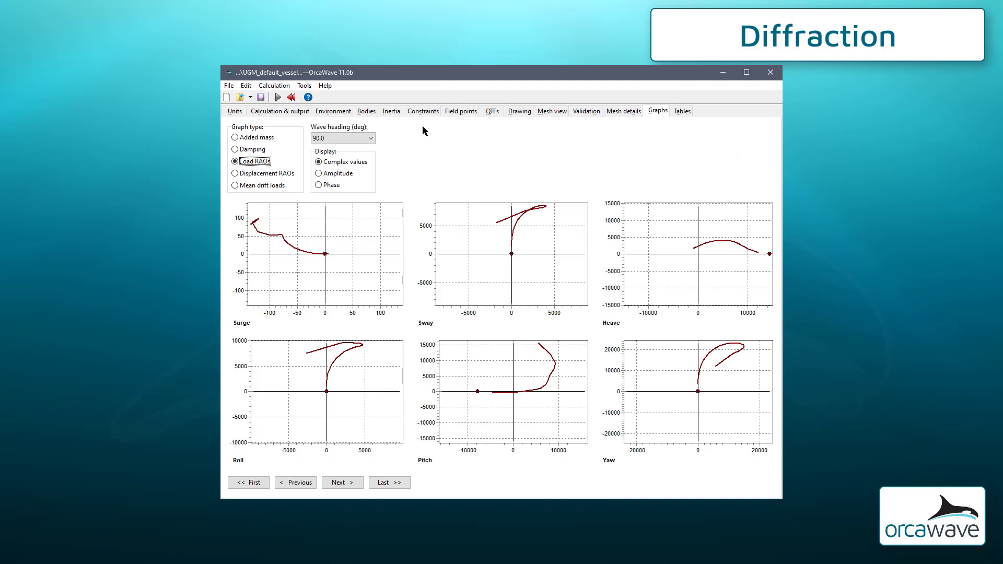
Step: Step the load RAO graphs through the smaller wave headings, including 45 and 22.5 deg, down to 0 deg
{"action": "left_click", "coordinate": [370, 138]}
{"action": "left_click", "coordinate": [369, 137]}
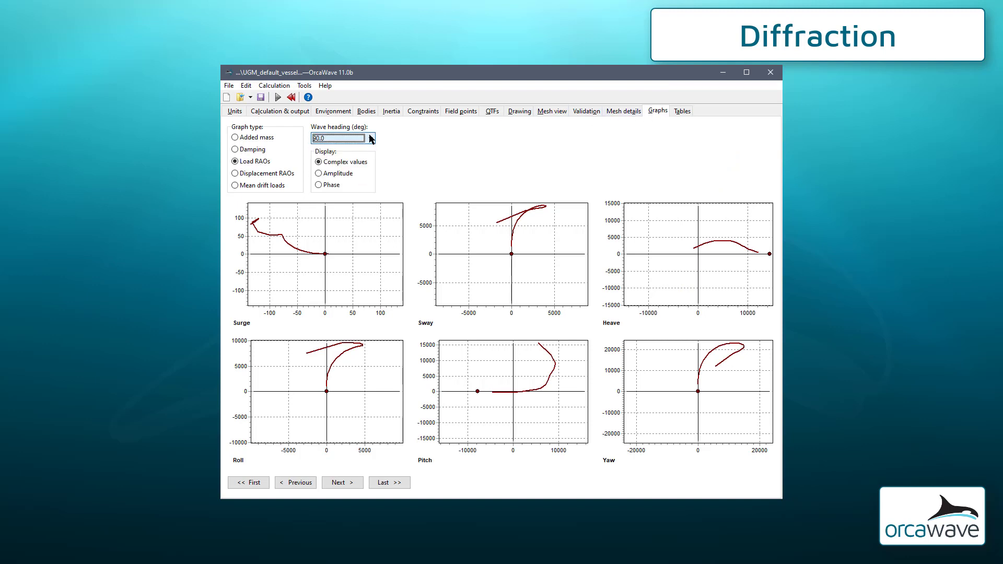
{"action": "key", "text": "Up"}
{"action": "key", "text": "Up"}
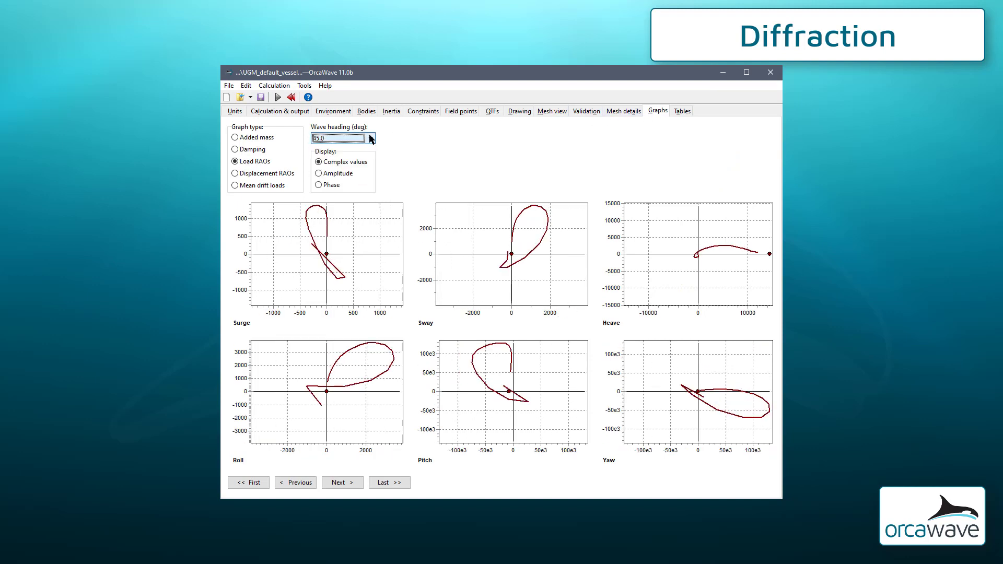
{"action": "key", "text": "Up"}
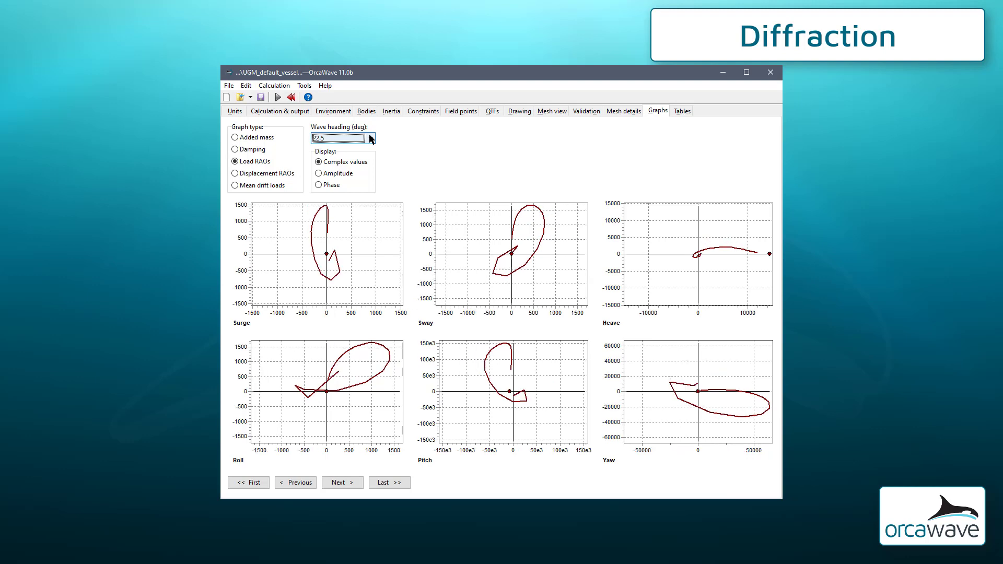
{"action": "key", "text": "Up"}
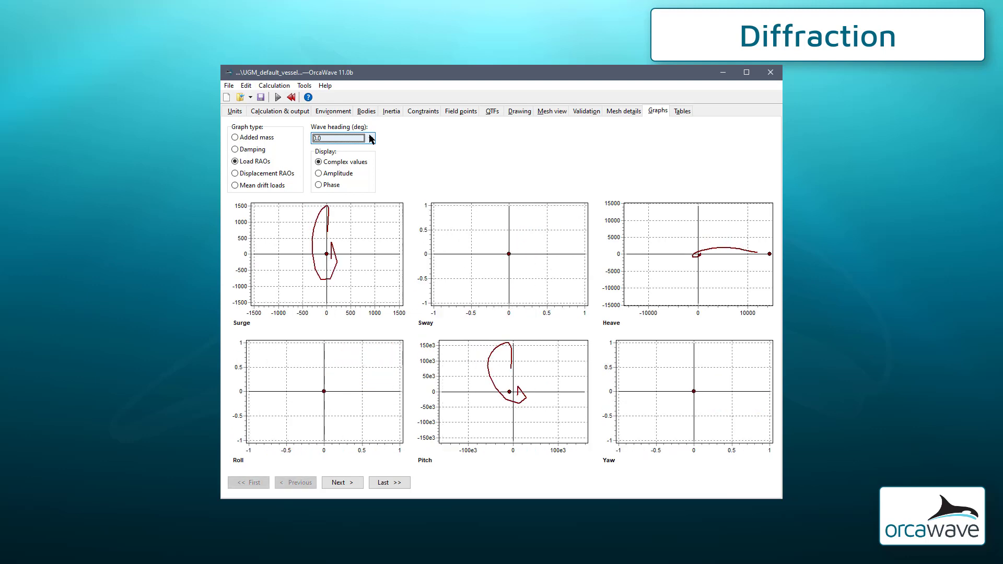
Step: Examine the vessel's result tables for load RAOs, displacement RAOs and mean drift loads
{"action": "left_click", "coordinate": [682, 113]}
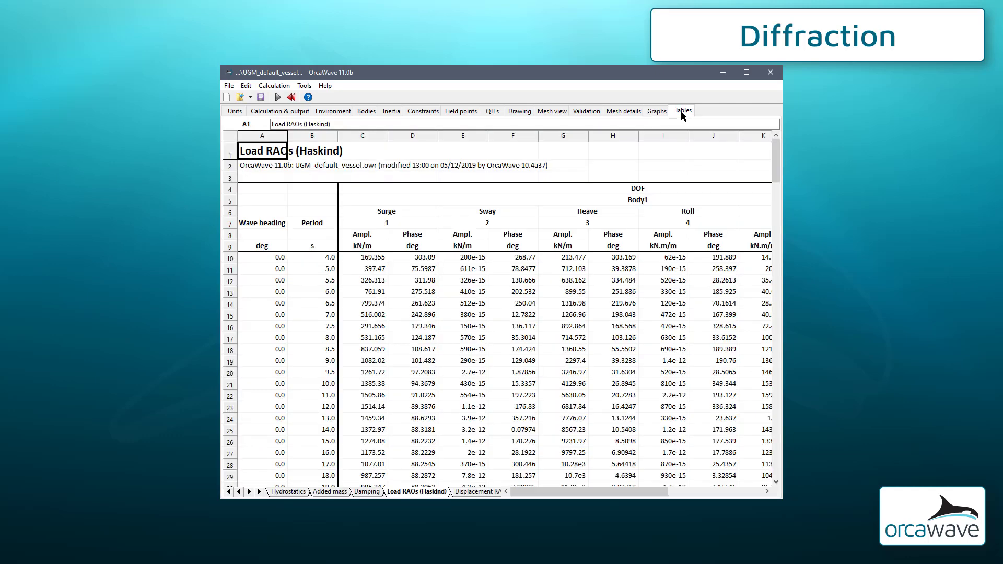
{"action": "left_click", "coordinate": [479, 492]}
{"action": "left_click", "coordinate": [479, 492]}
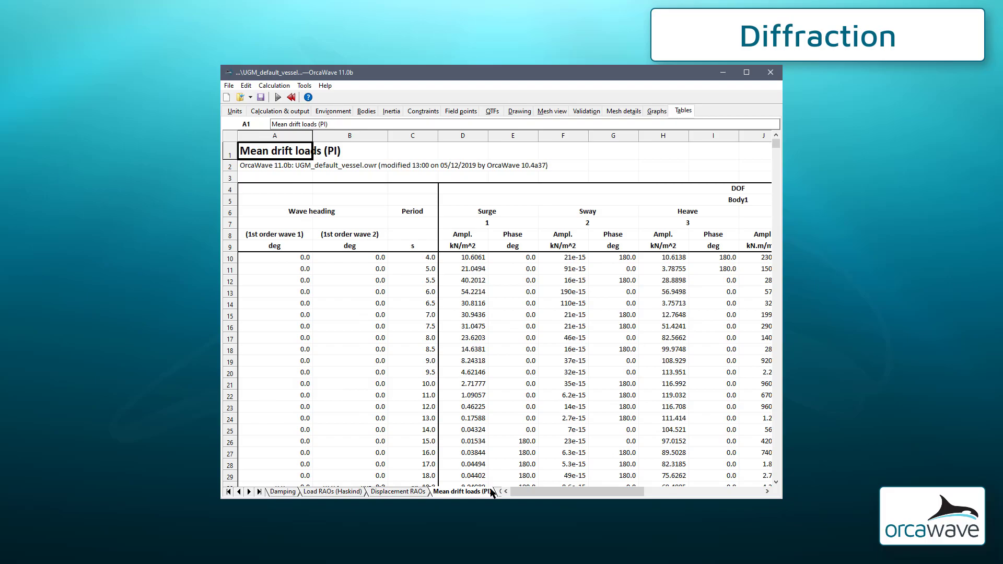
{"action": "left_click", "coordinate": [501, 493]}
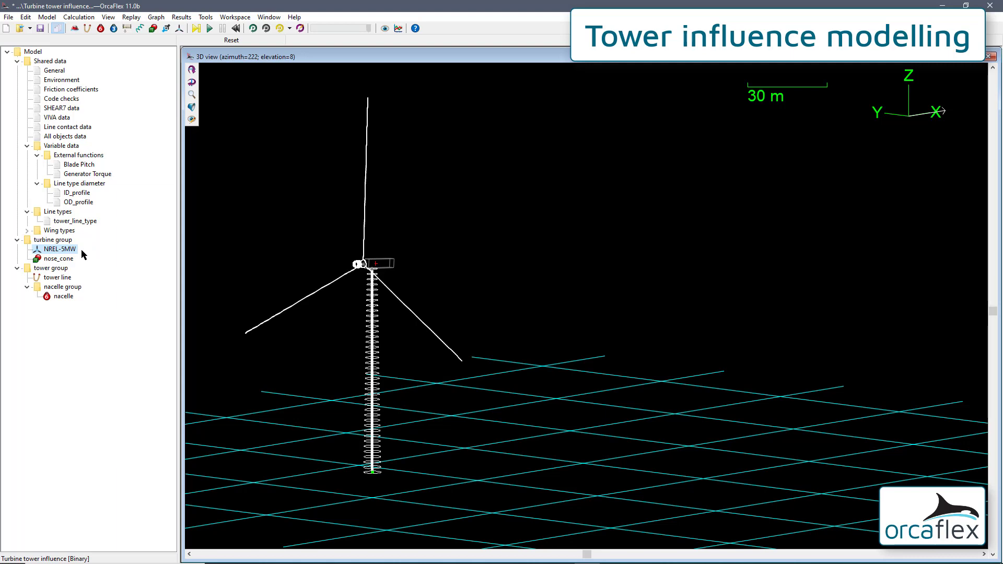
Step: Set the tower influence of turbine NREL-5MW to Potential in the OrcaFlex model
{"action": "double_click", "coordinate": [66, 252]}
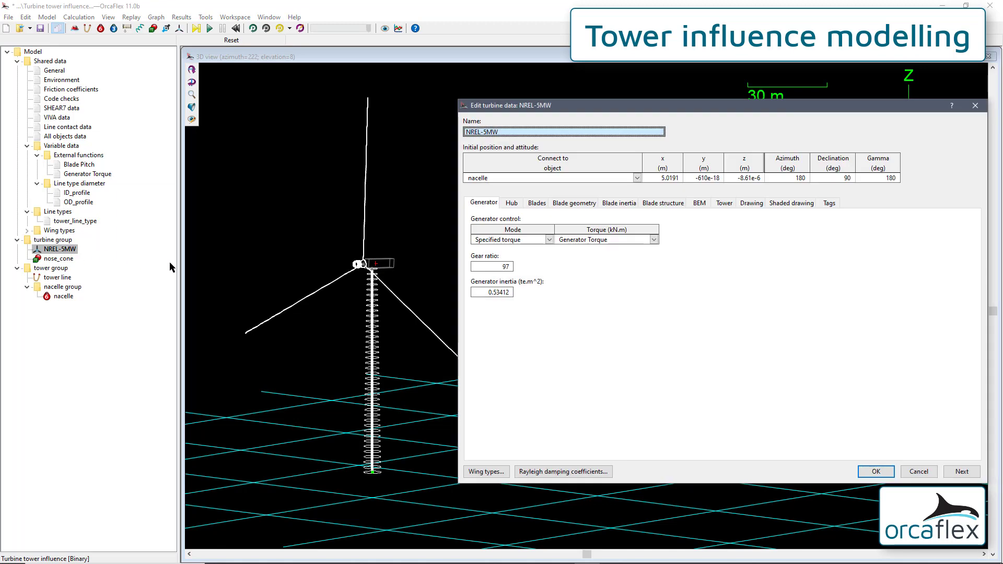
{"action": "left_click", "coordinate": [718, 205]}
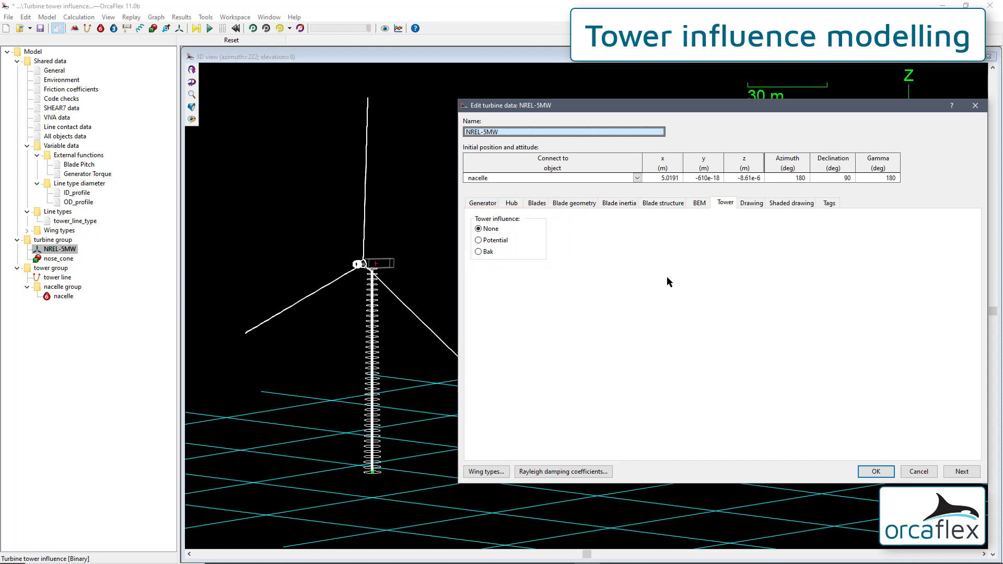
{"action": "left_click", "coordinate": [495, 241]}
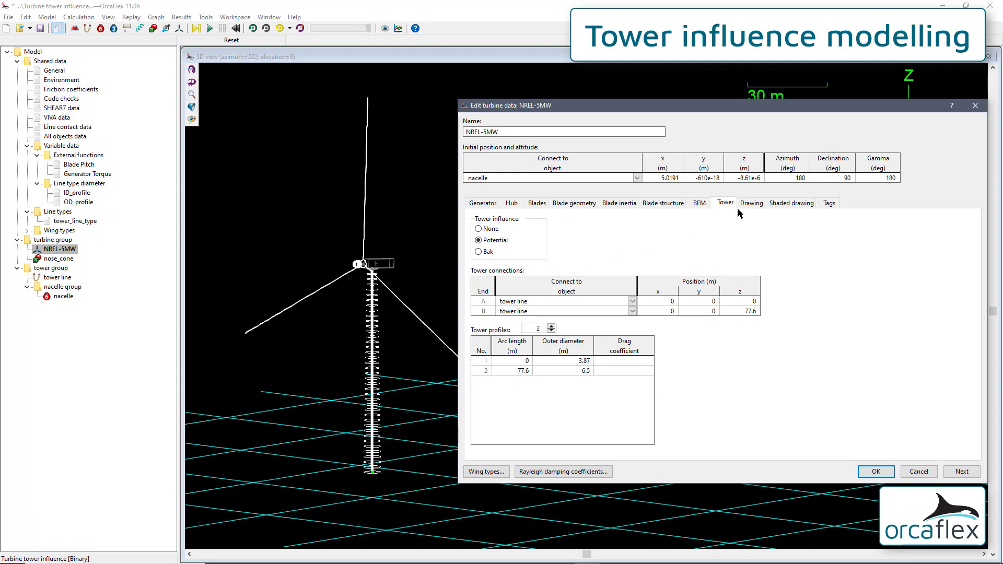
Step: Turn on tower drawing for turbine NREL-5MW and accept the turbine data
{"action": "left_click", "coordinate": [751, 203]}
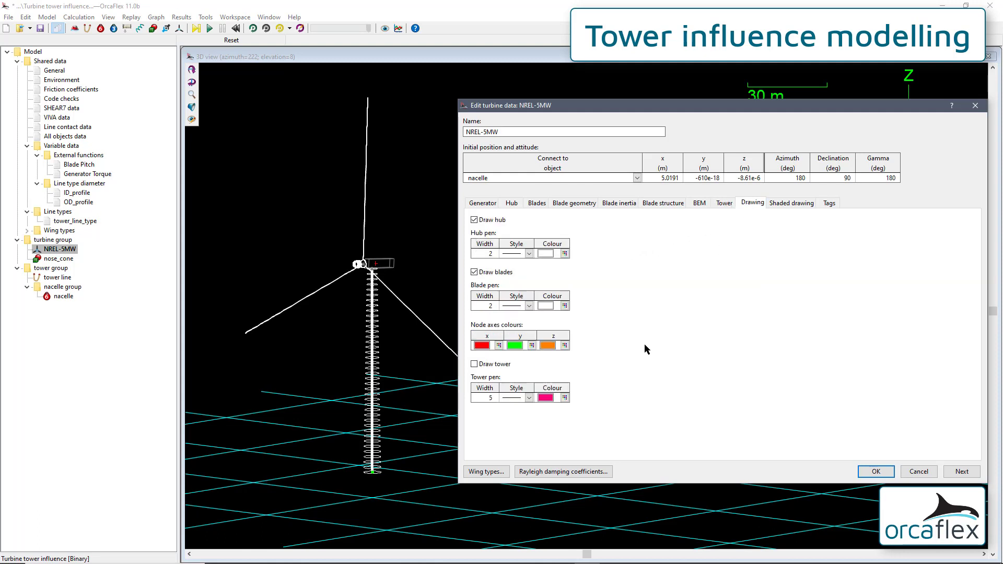
{"action": "left_click", "coordinate": [474, 364]}
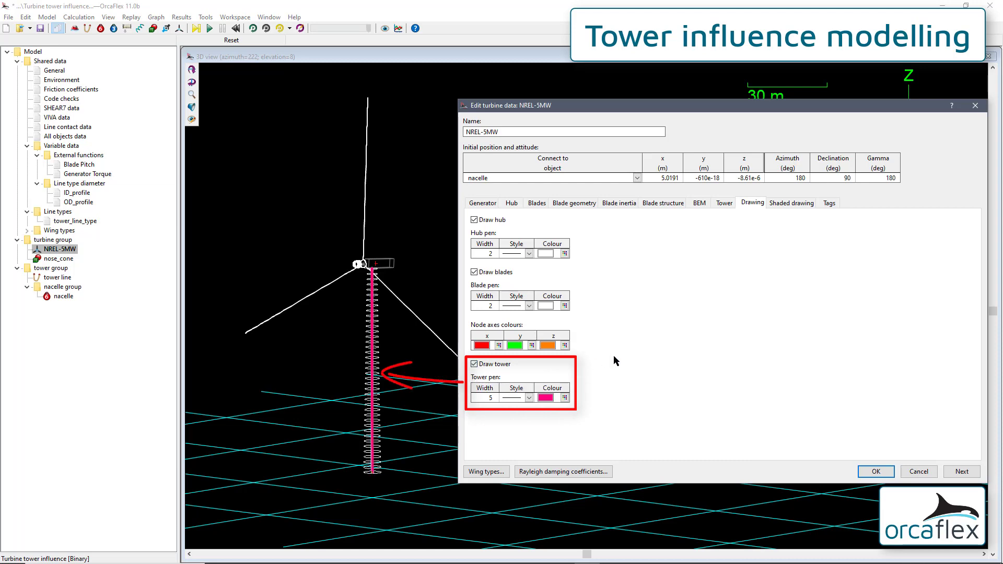
{"action": "left_click", "coordinate": [876, 472]}
Step: Switch the 3D view to shaded graphics and examine the tower drawn behind the turbine blades
{"action": "right_click", "coordinate": [520, 238]}
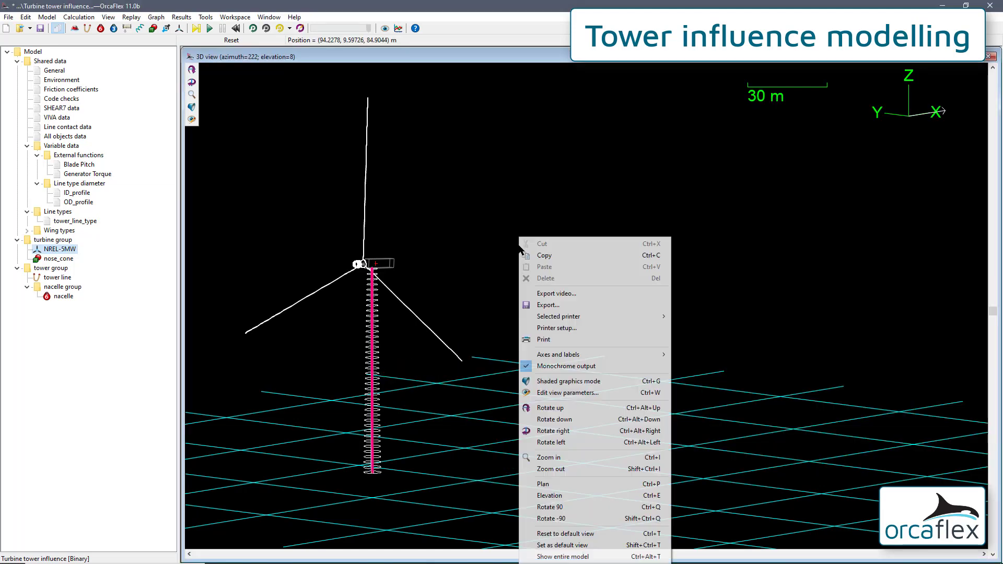
{"action": "left_click", "coordinate": [574, 380]}
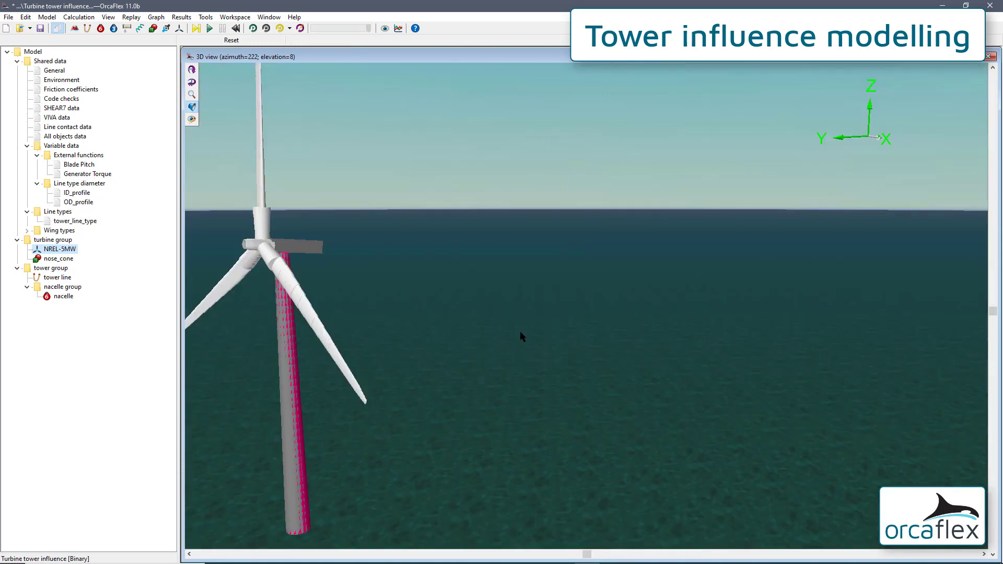
{"action": "left_click_drag", "start_coordinate": [67, 277], "coordinate": [68, 281]}
{"action": "left_click_drag", "start_coordinate": [325, 335], "coordinate": [546, 338]}
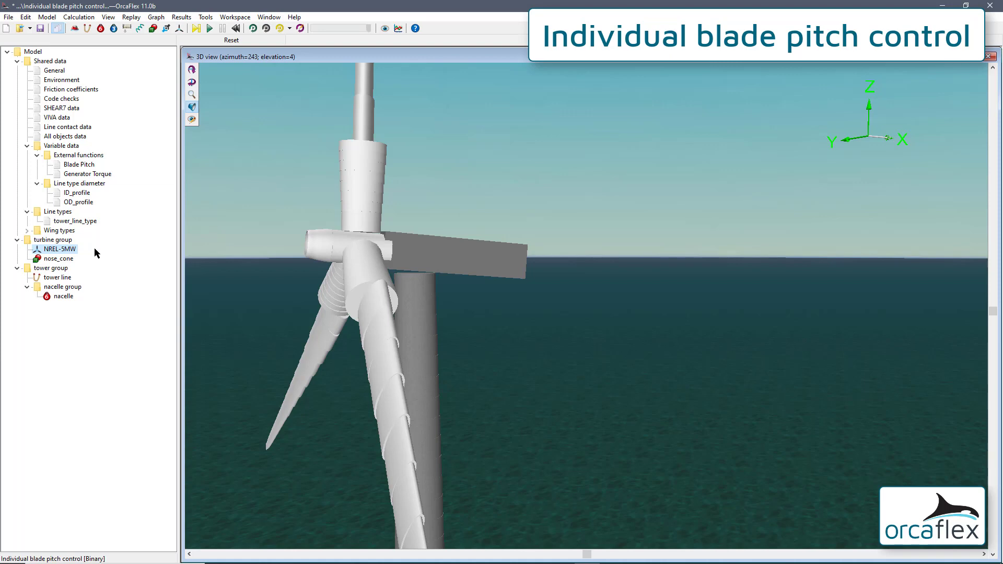
Step: Set the common initial pitch of the blades of turbine NREL-5MW to 30 deg in the blade pitch control model
{"action": "double_click", "coordinate": [66, 250]}
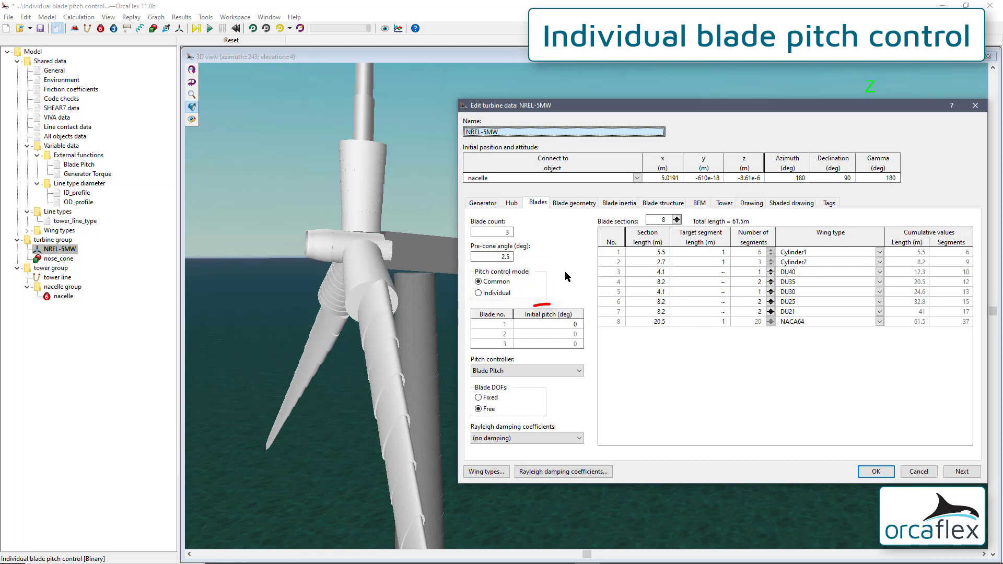
{"action": "left_click", "coordinate": [552, 324]}
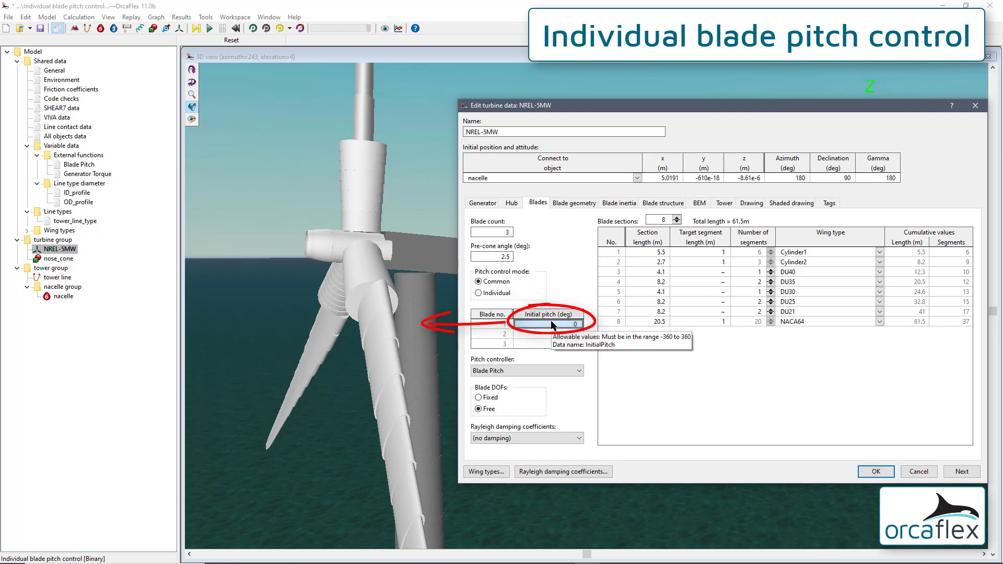
{"action": "type", "text": "30"}
{"action": "key", "text": "Return"}
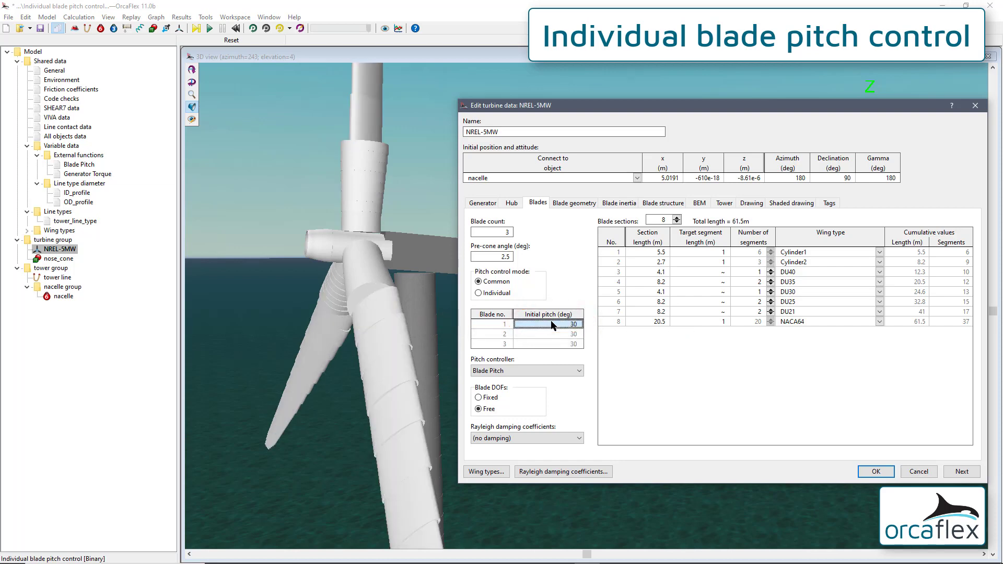
Step: Set the blades' initial pitch back to 0 deg and change the pitch control mode to Individual
{"action": "type", "text": "0"}
{"action": "key", "text": "Return"}
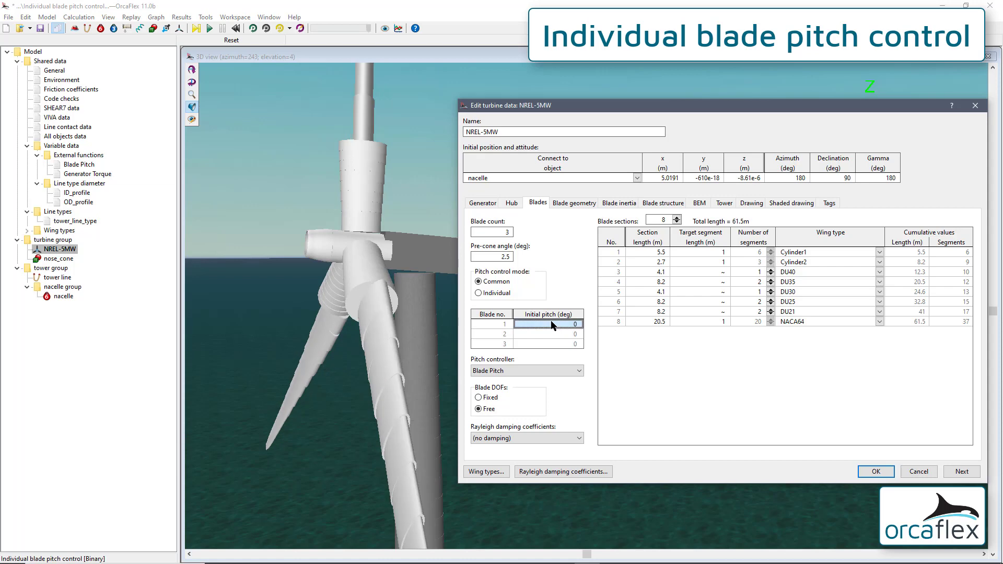
{"action": "left_click", "coordinate": [495, 293]}
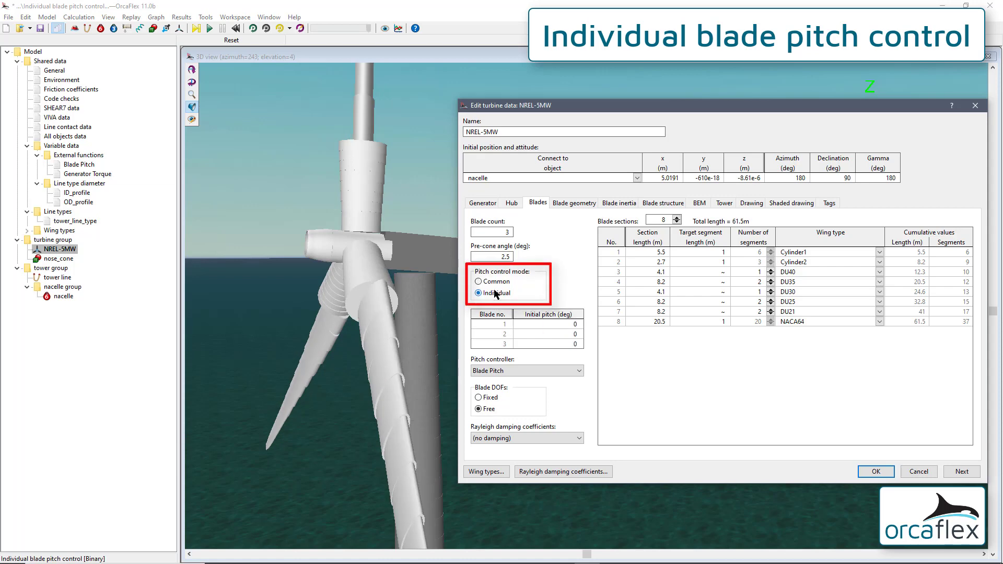
Step: Set the initial pitch of blade 2 to 10 deg and of blade 3 to 30 deg
{"action": "left_click", "coordinate": [574, 324]}
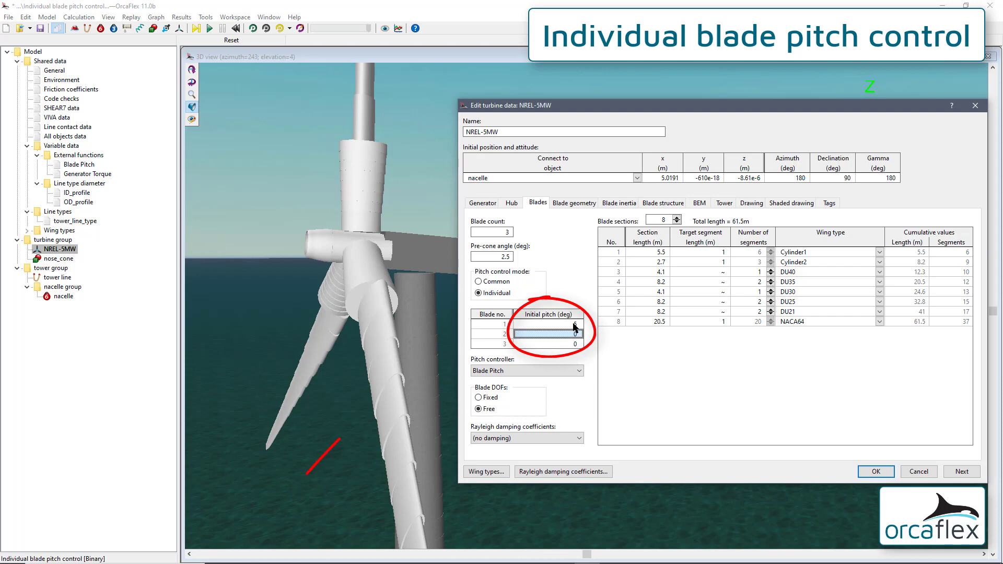
{"action": "type", "text": "10"}
{"action": "key", "text": "Down"}
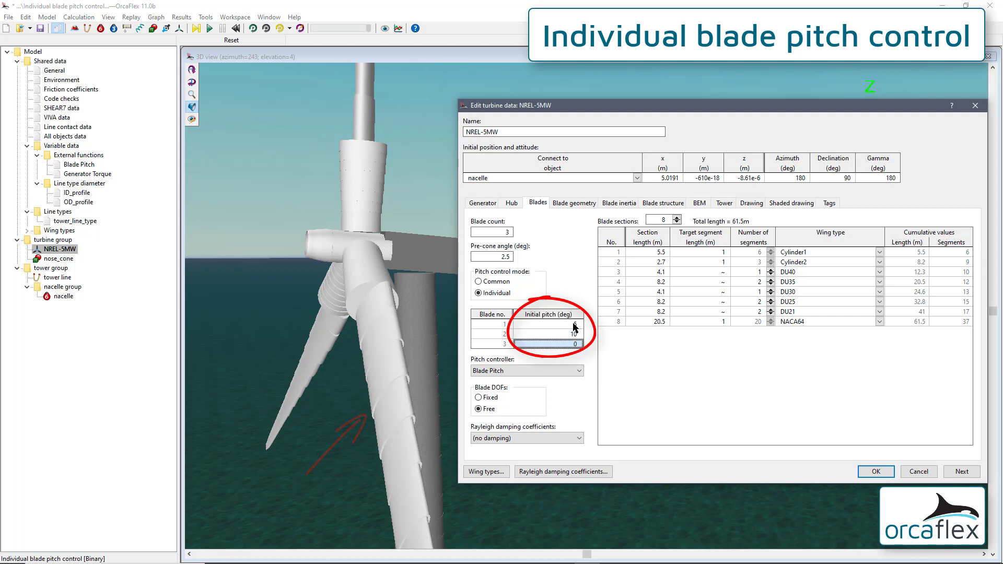
{"action": "type", "text": "30"}
{"action": "key", "text": "Return"}
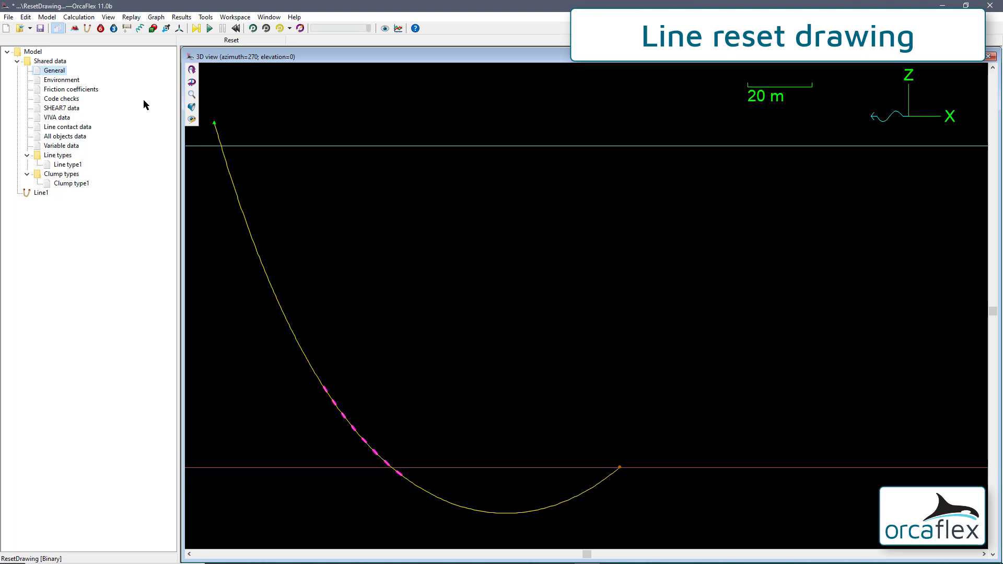
Step: Calculate statics for the ResetDrawing line model and reset it
{"action": "left_click", "coordinate": [196, 29]}
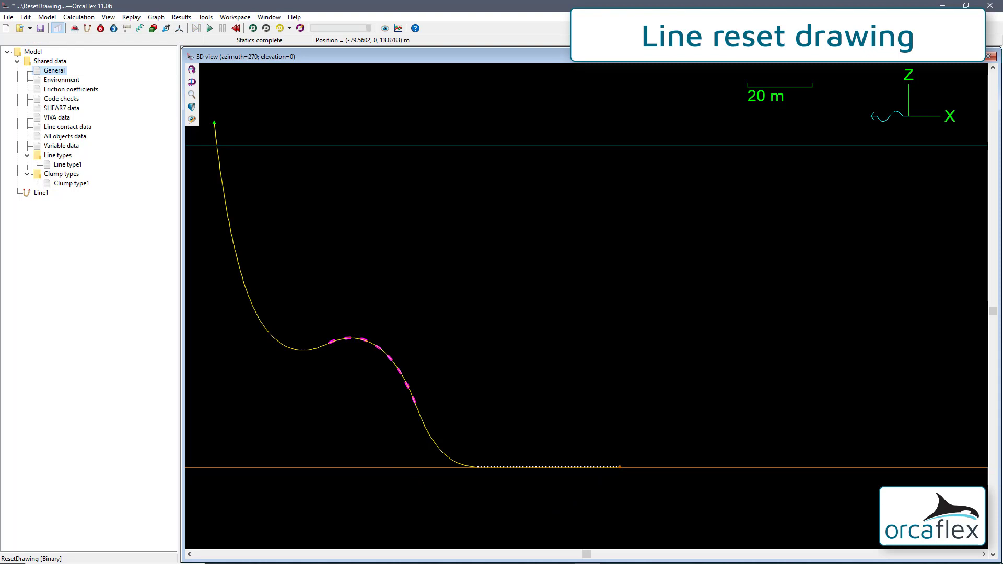
{"action": "left_click", "coordinate": [235, 28]}
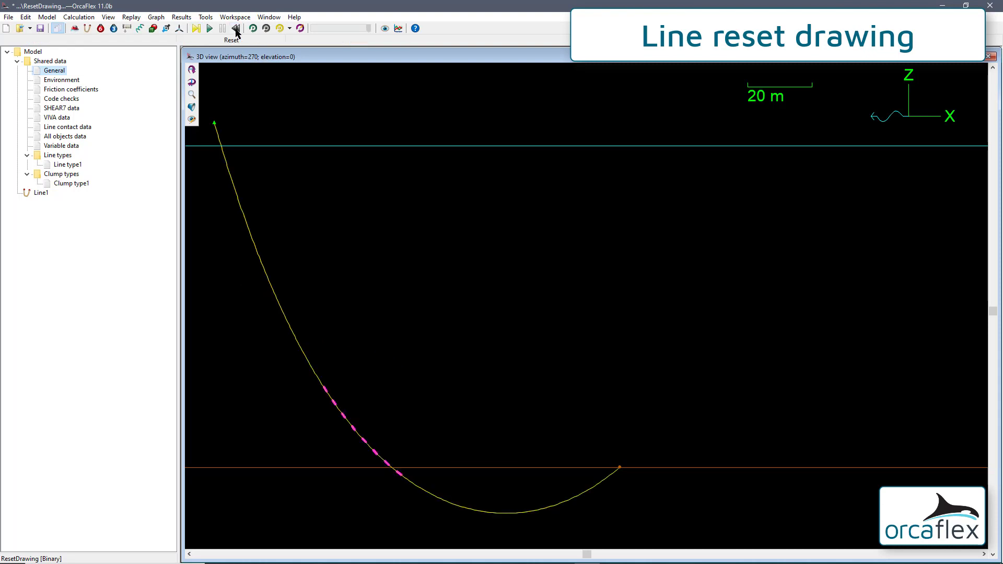
Step: Set the line reset representation in the model's general data to Analytic catenary and open the program preferences
{"action": "double_click", "coordinate": [56, 71]}
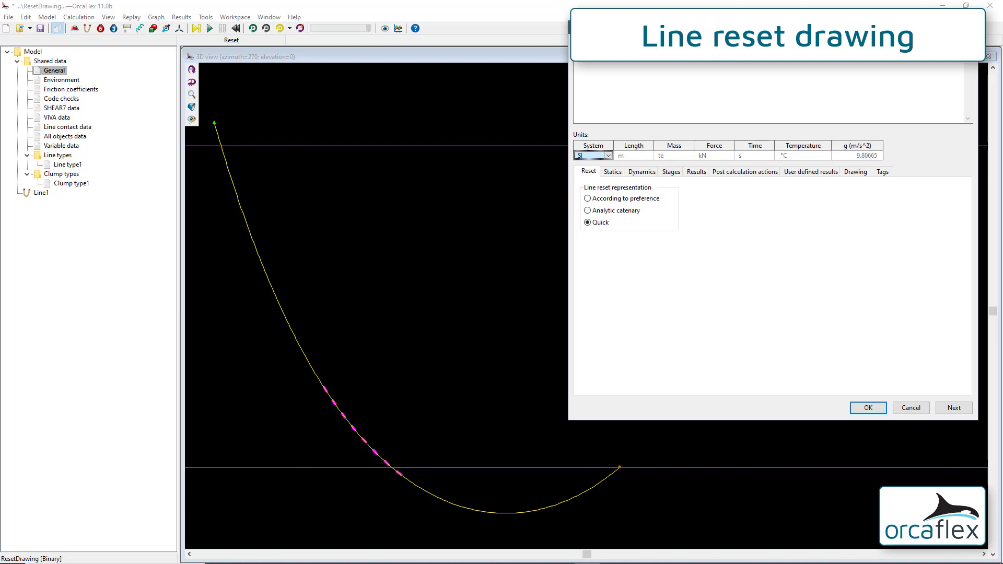
{"action": "left_click", "coordinate": [588, 211]}
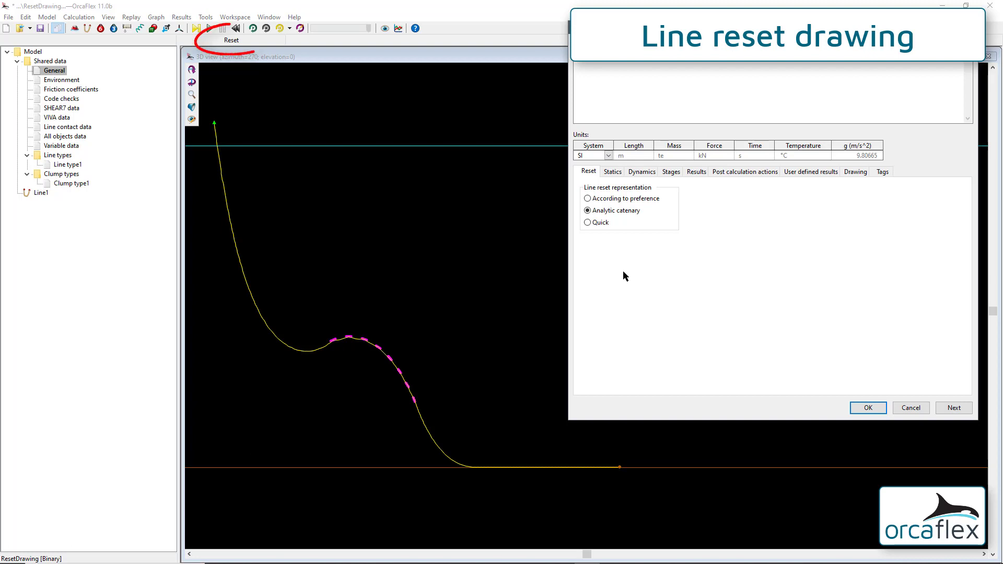
{"action": "left_click", "coordinate": [868, 408]}
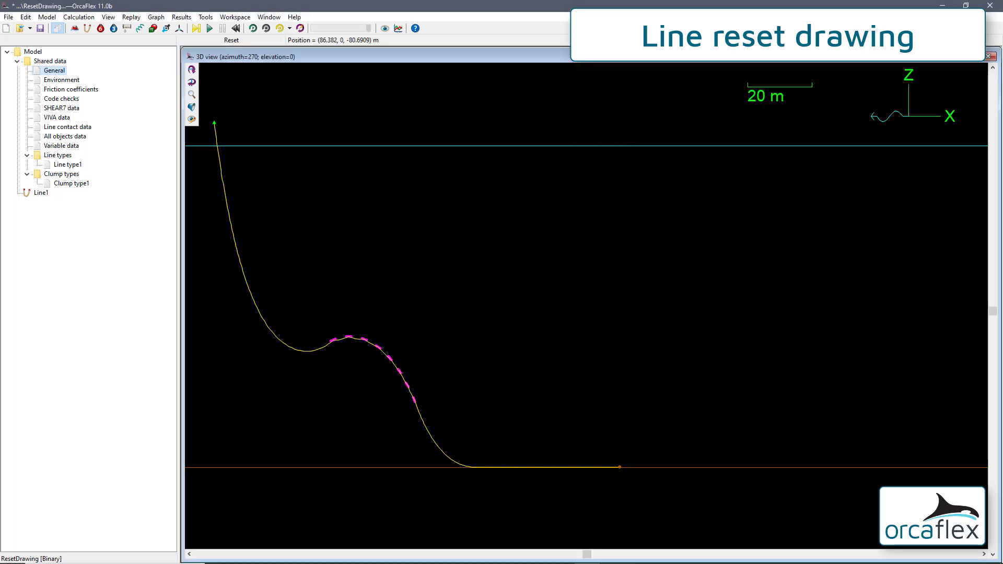
{"action": "left_click", "coordinate": [207, 18]}
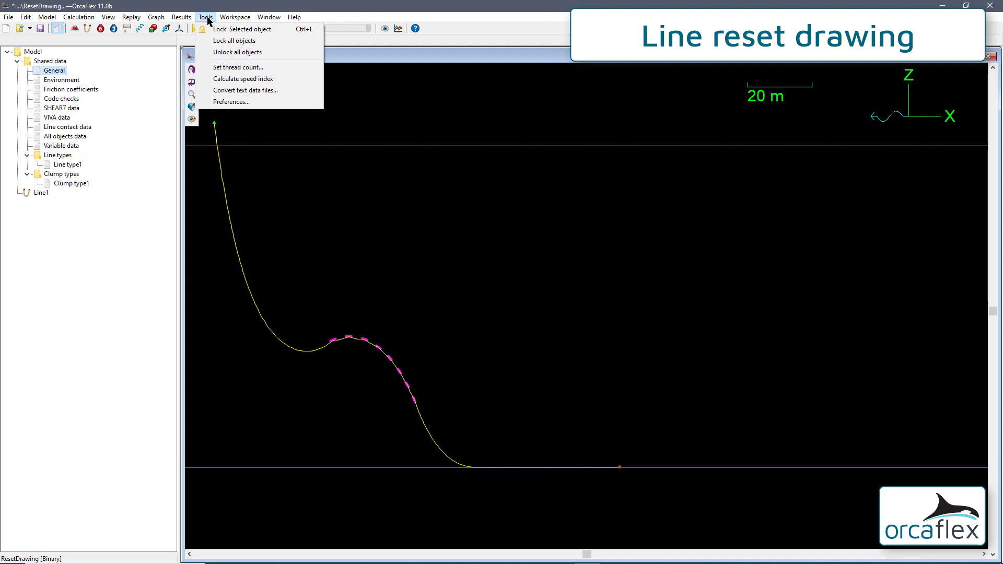
{"action": "left_click", "coordinate": [219, 102]}
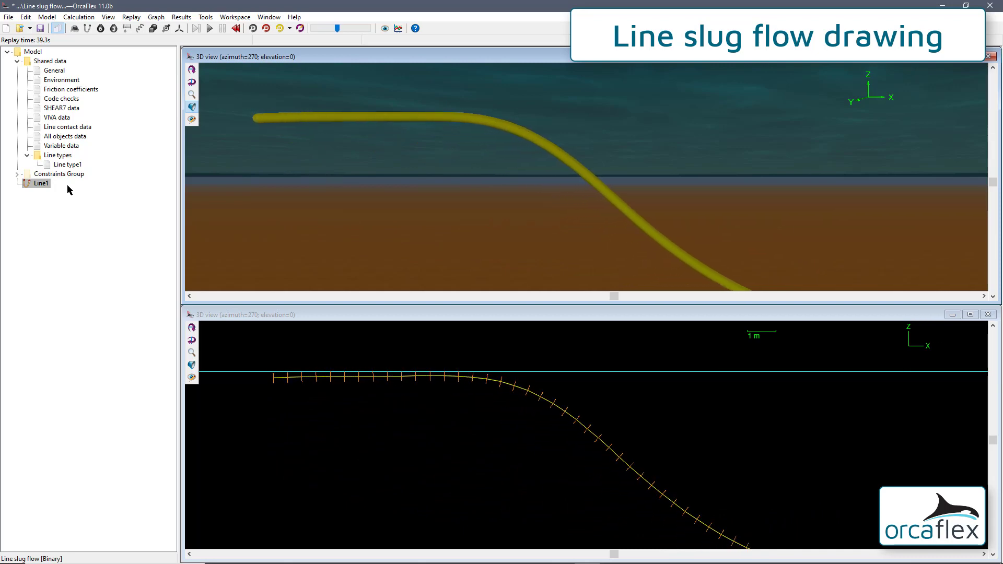
Step: Turn on slug flow drawing for Line1 in the slug flow model and accept the line data
{"action": "double_click", "coordinate": [44, 186]}
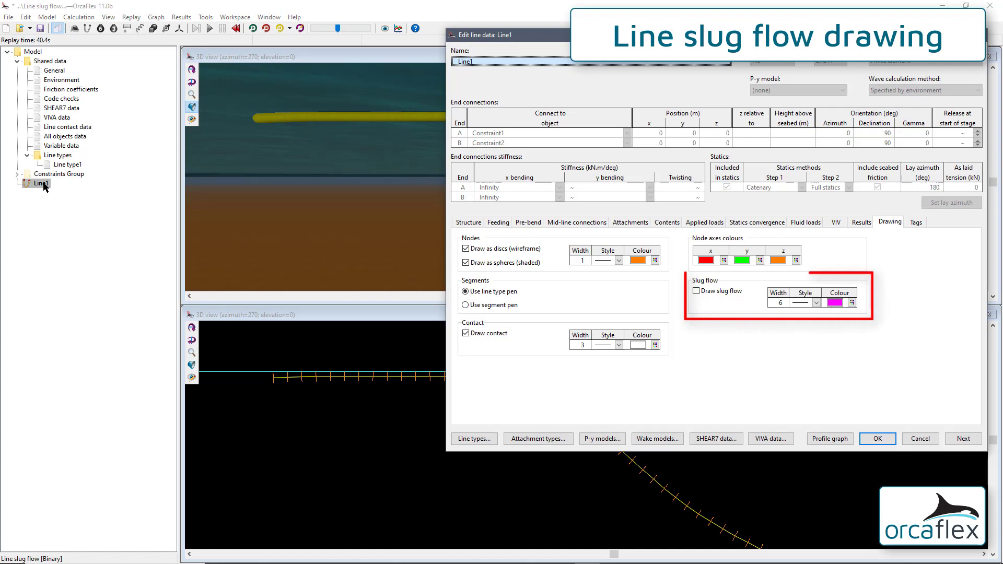
{"action": "left_click", "coordinate": [697, 291]}
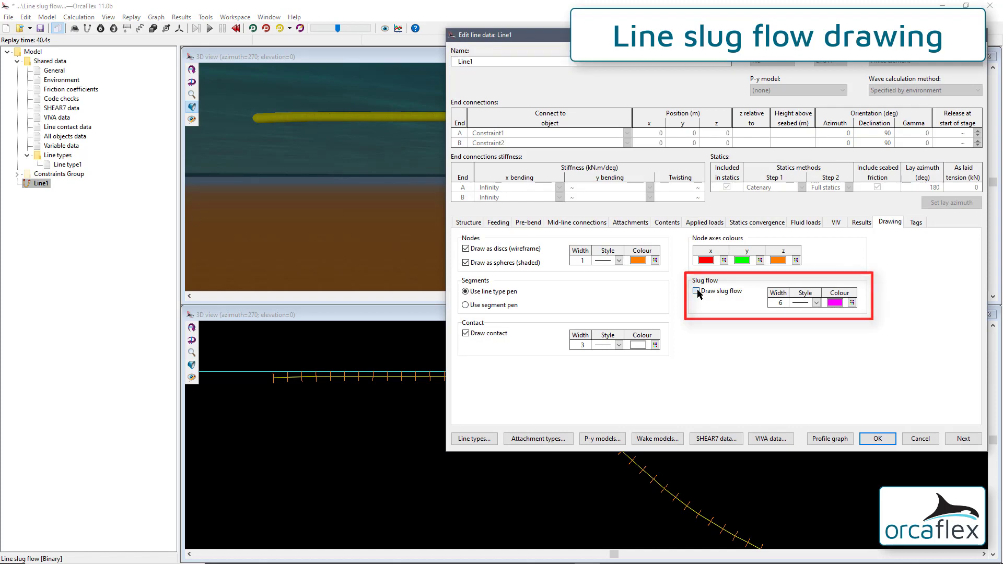
{"action": "left_click", "coordinate": [877, 440]}
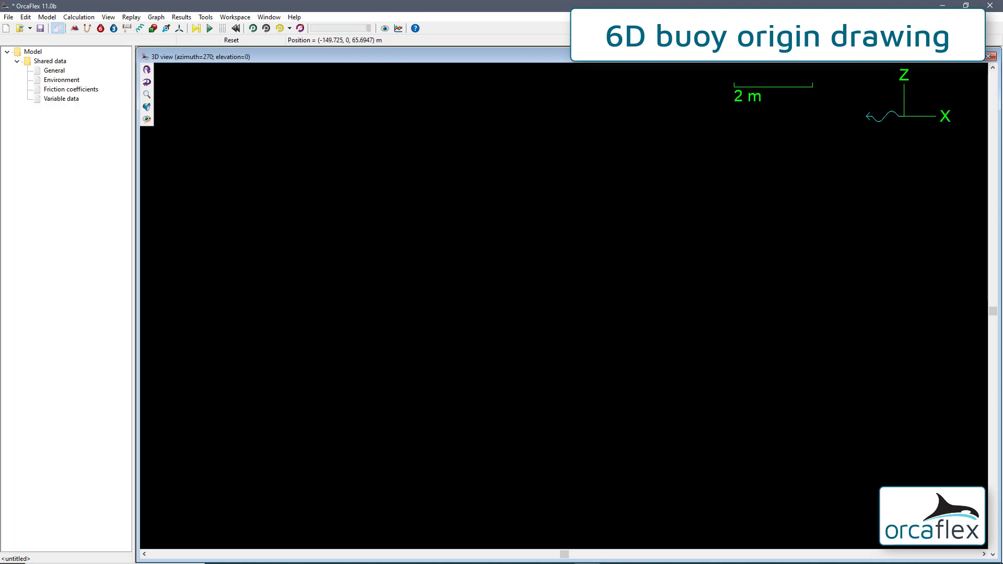
Step: Place a new 6D buoy in the 3D view of the empty model
{"action": "left_click", "coordinate": [101, 29]}
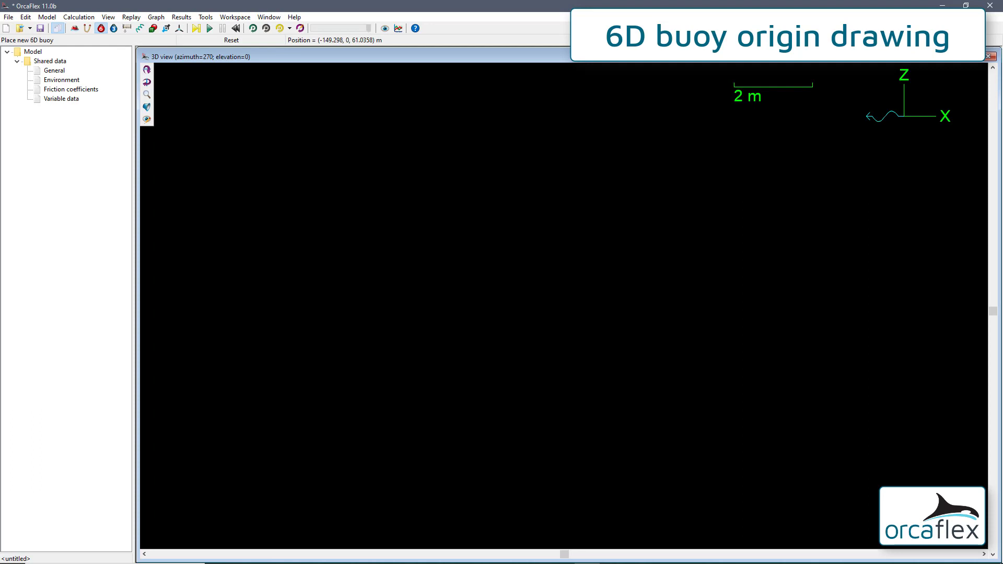
{"action": "left_click", "coordinate": [228, 365]}
{"action": "left_click_drag", "start_coordinate": [227, 356], "coordinate": [303, 357]}
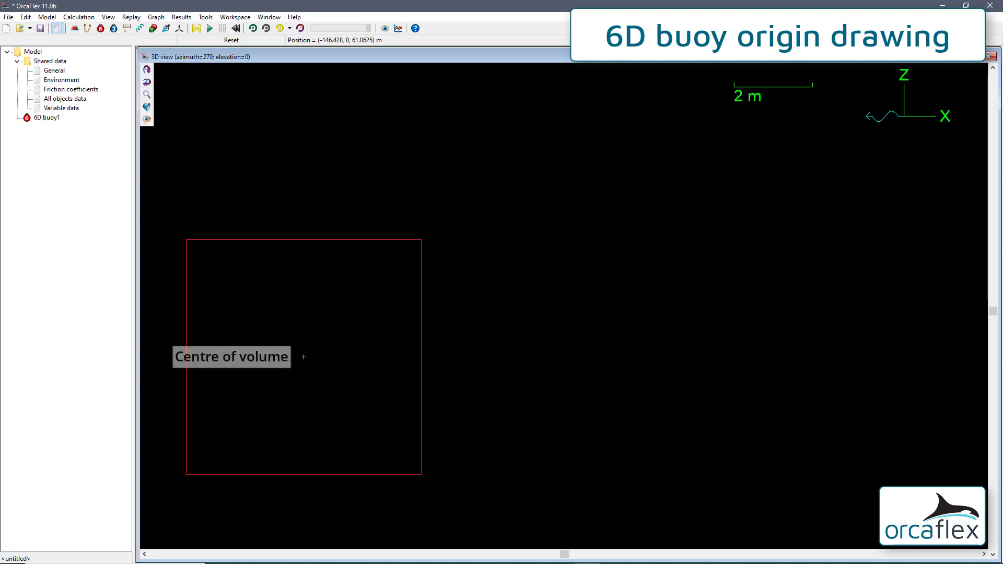
Step: Open the data of the 6D buoy and go to its properties
{"action": "left_click", "coordinate": [421, 357]}
{"action": "double_click", "coordinate": [421, 357]}
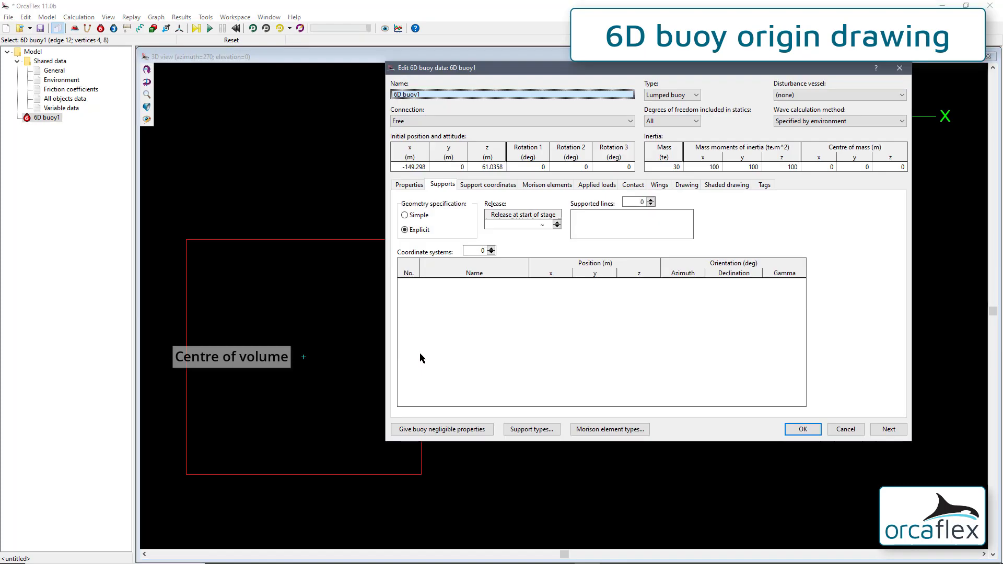
{"action": "left_click", "coordinate": [410, 186]}
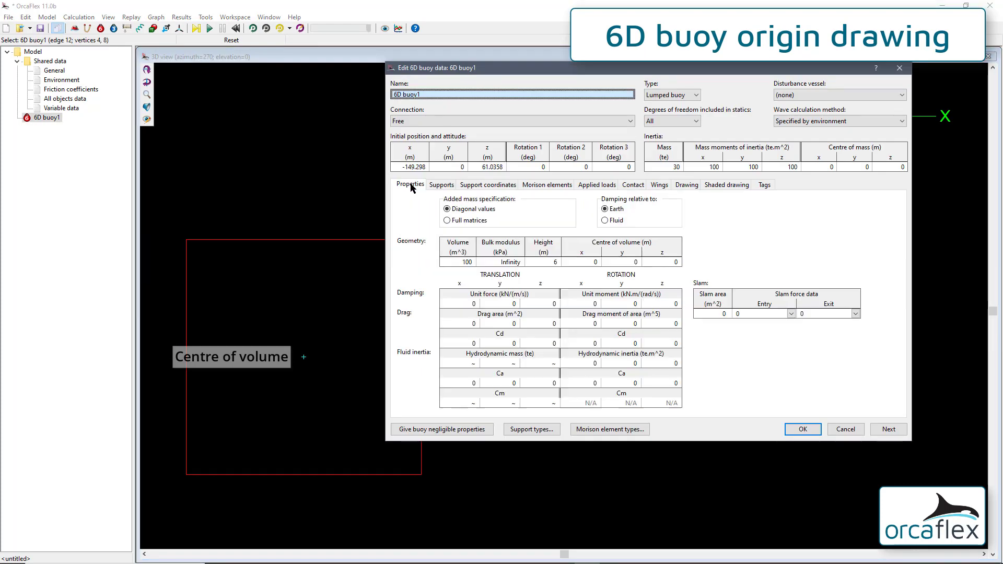
Step: Set the lumped buoy's centre of volume z to -1 m and its centre of mass z to 1 m
{"action": "left_click", "coordinate": [655, 263]}
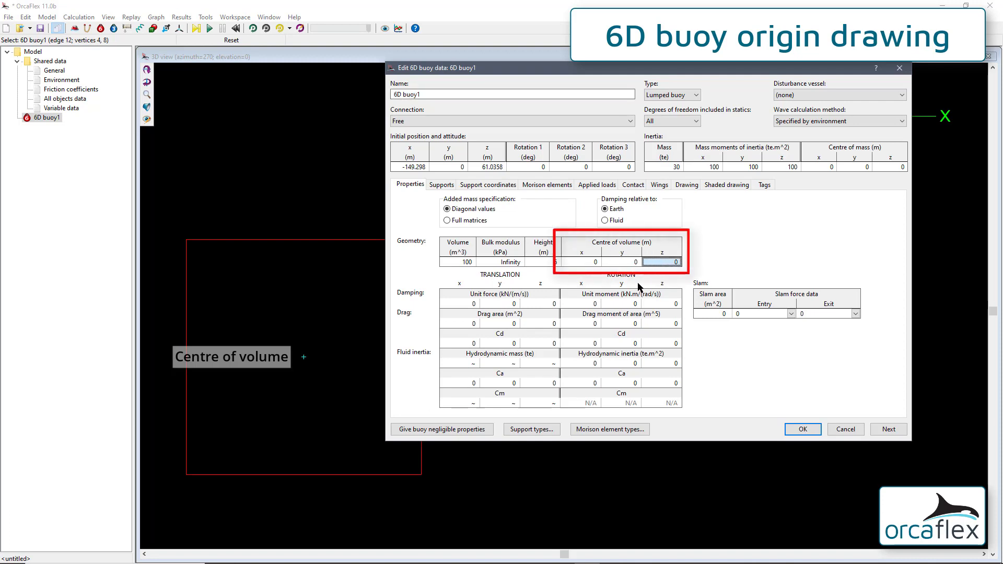
{"action": "type", "text": "-1"}
{"action": "key", "text": "Return"}
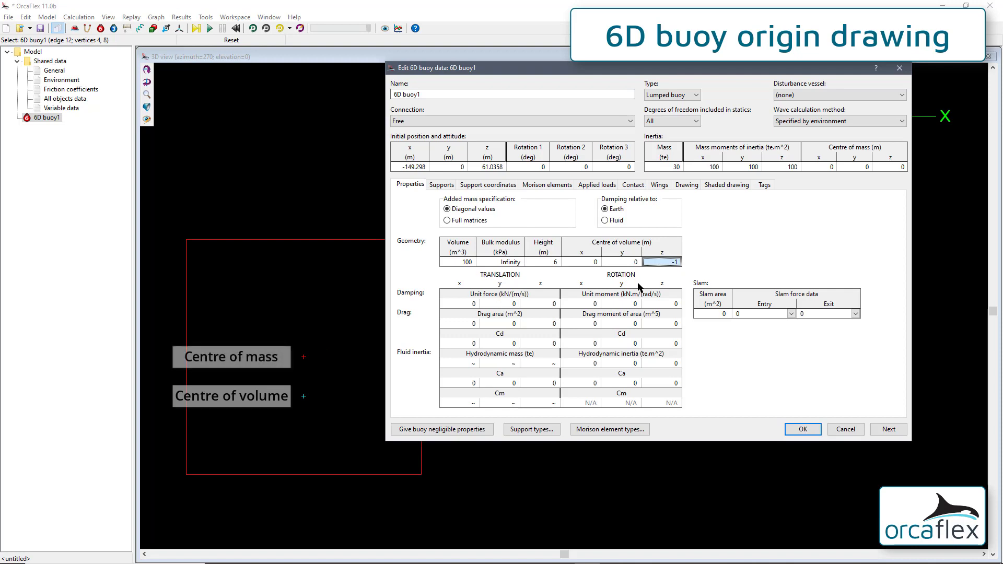
{"action": "left_click", "coordinate": [887, 166]}
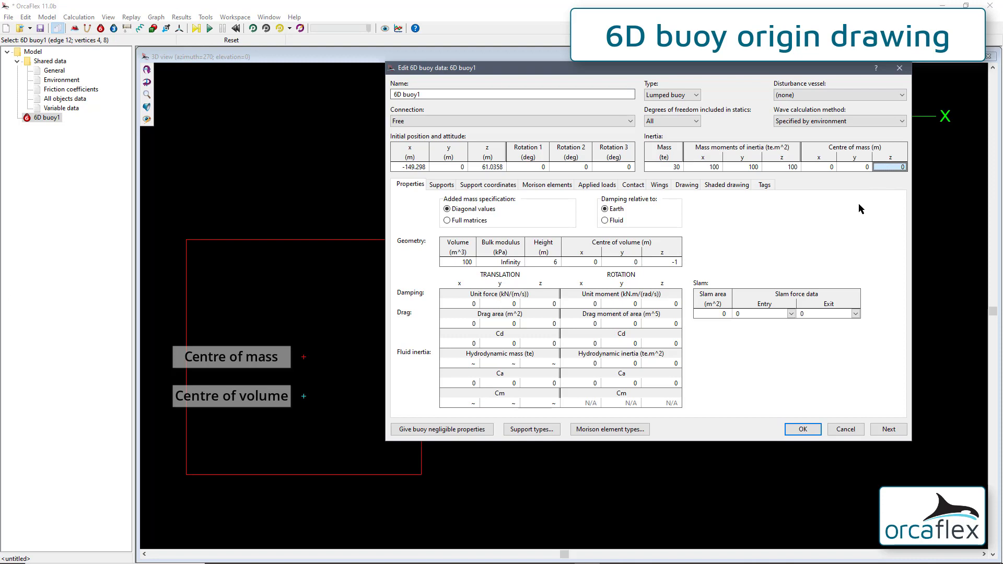
{"action": "type", "text": "1"}
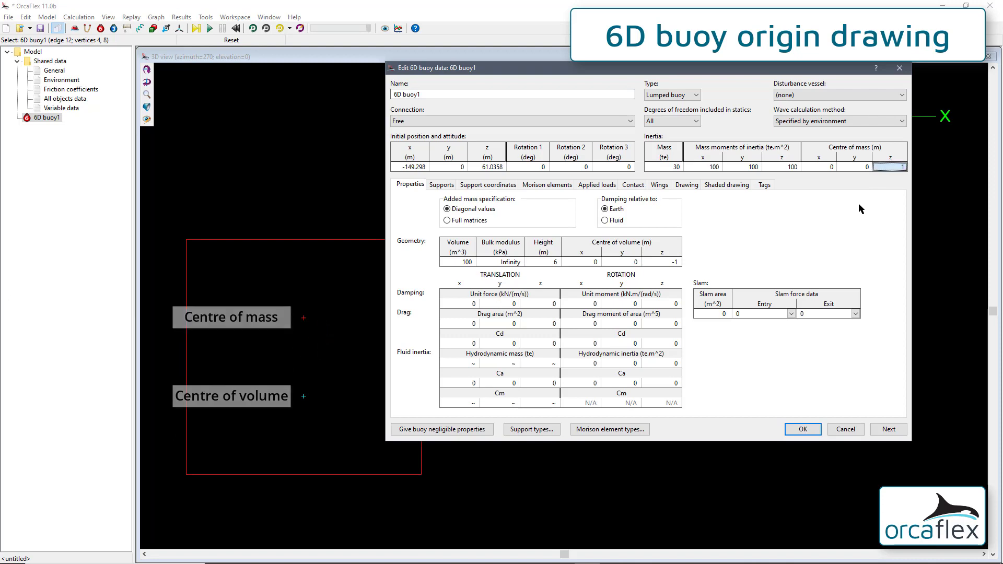
Step: Reset the lumped buoy's centre of mass z and centre of volume z to 0 m
{"action": "type", "text": "0"}
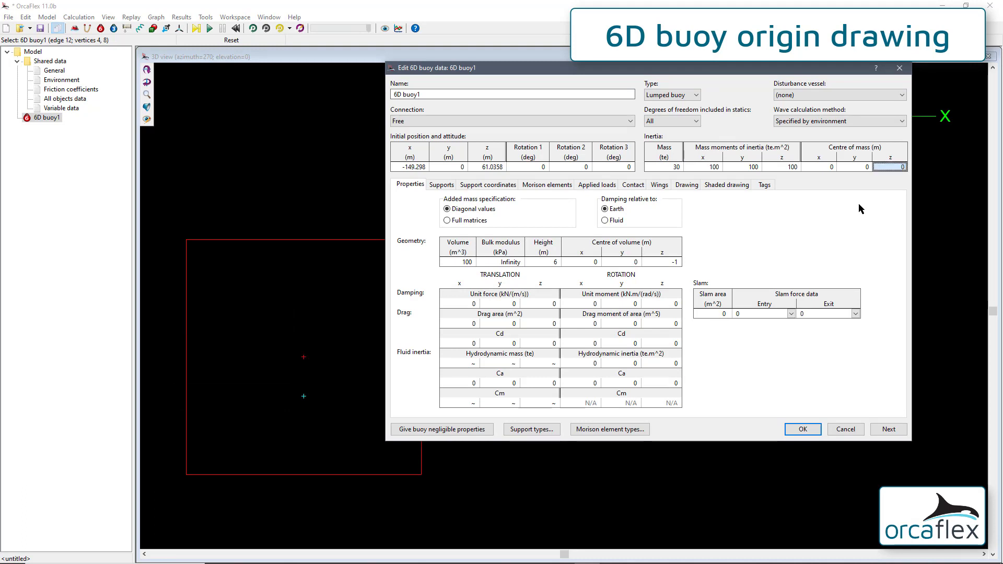
{"action": "left_click", "coordinate": [673, 261]}
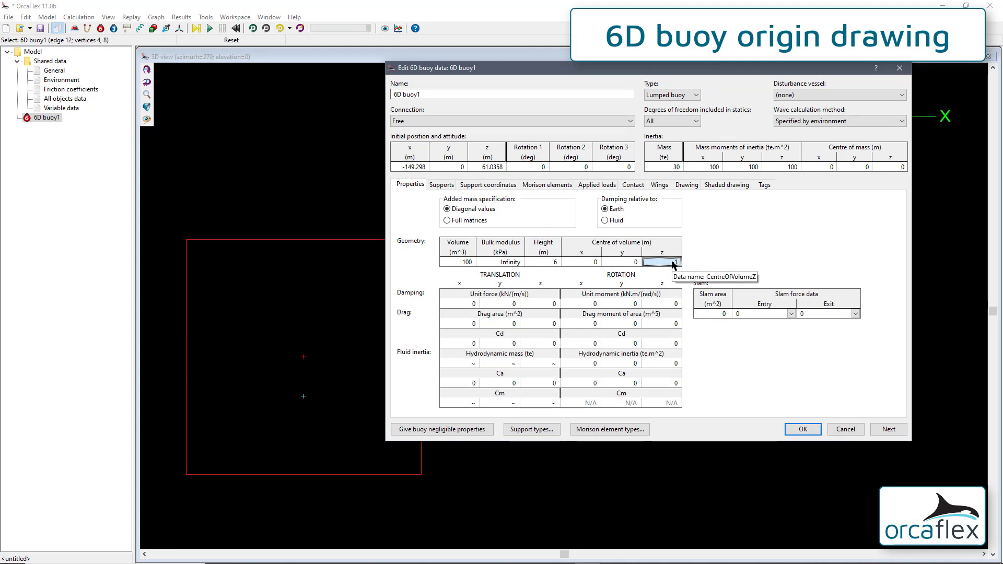
{"action": "type", "text": "0"}
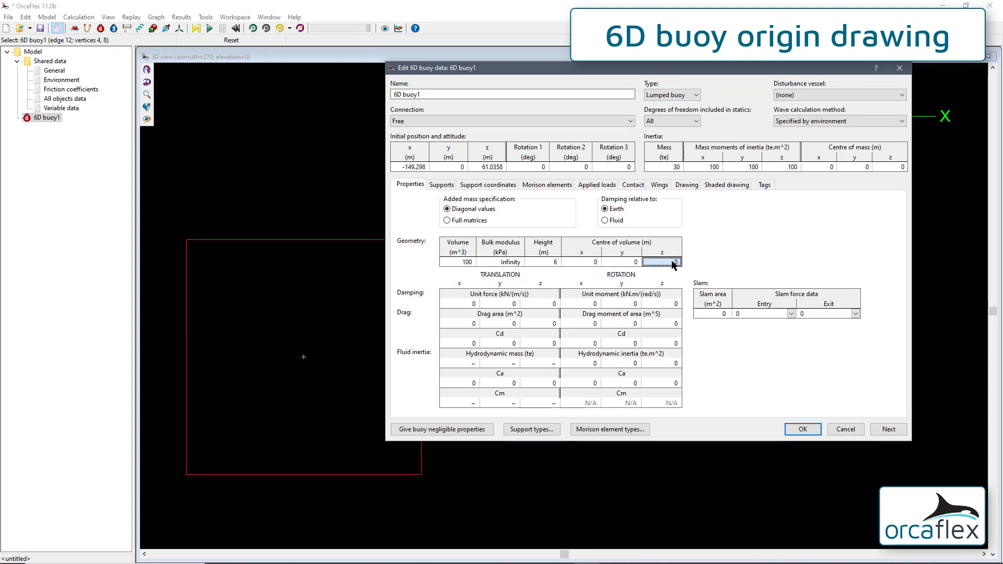
Step: Change the 6D buoy's type to Spar buoy and set its number of cylinders to 2
{"action": "left_click", "coordinate": [679, 95]}
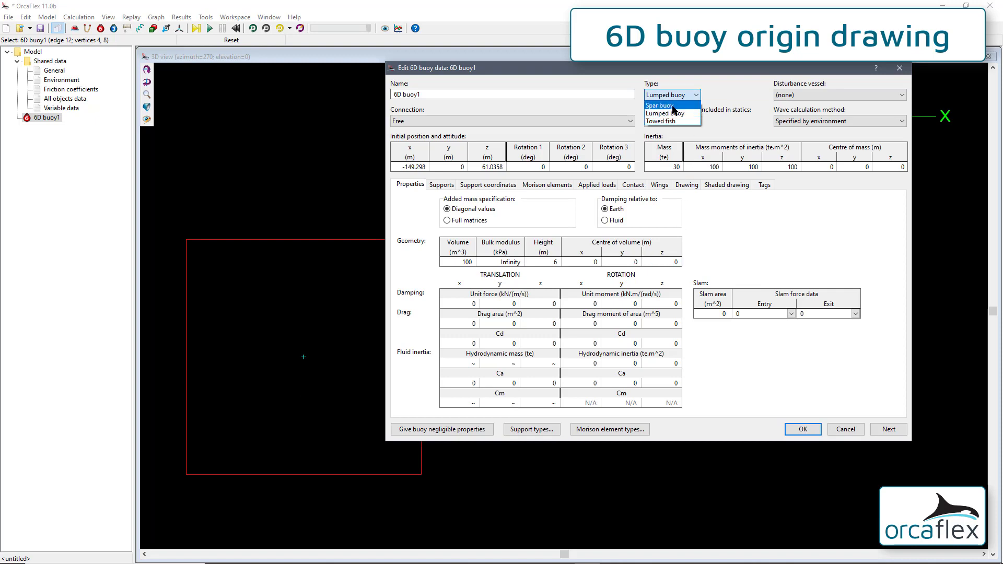
{"action": "left_click", "coordinate": [672, 106]}
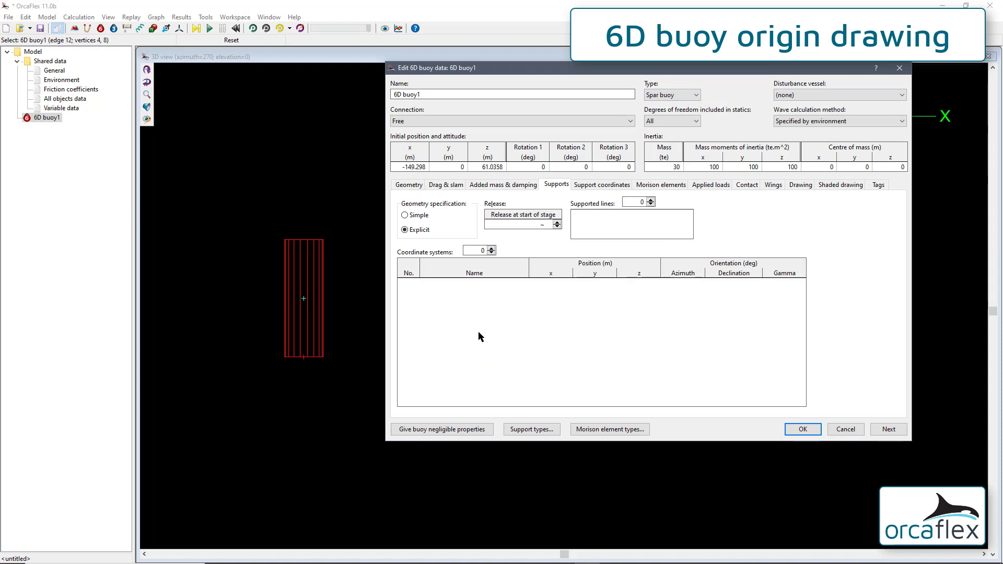
{"action": "left_click", "coordinate": [411, 185]}
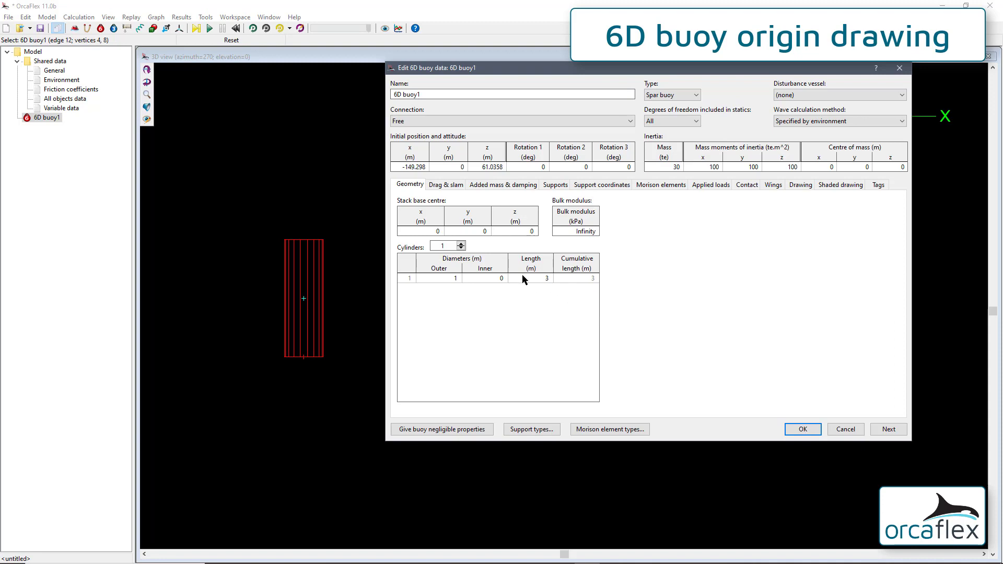
{"action": "left_click", "coordinate": [461, 244]}
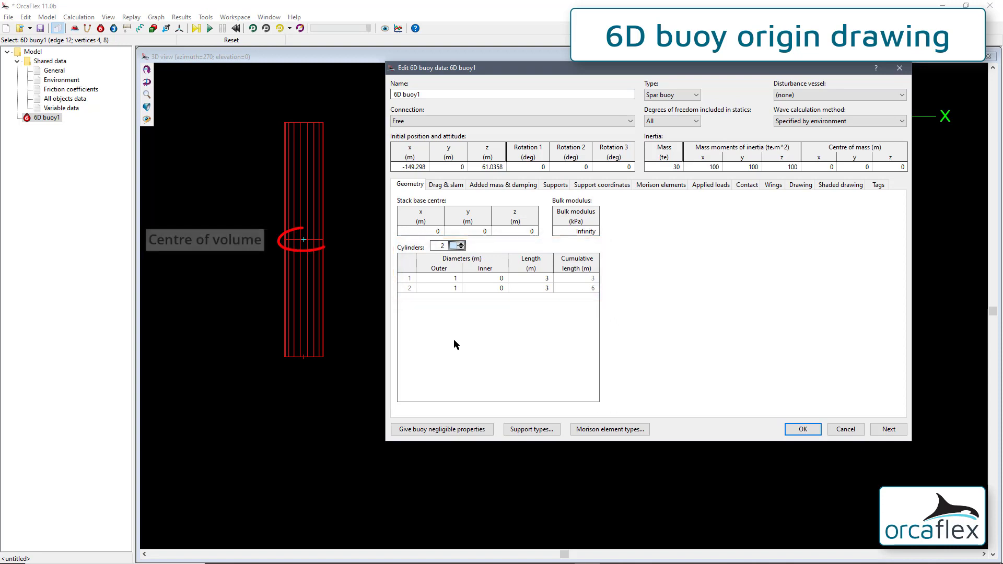
Step: Increase the outer diameter of the spar buoy's second cylinder to 2 m, followed by 3 m
{"action": "left_click", "coordinate": [449, 287]}
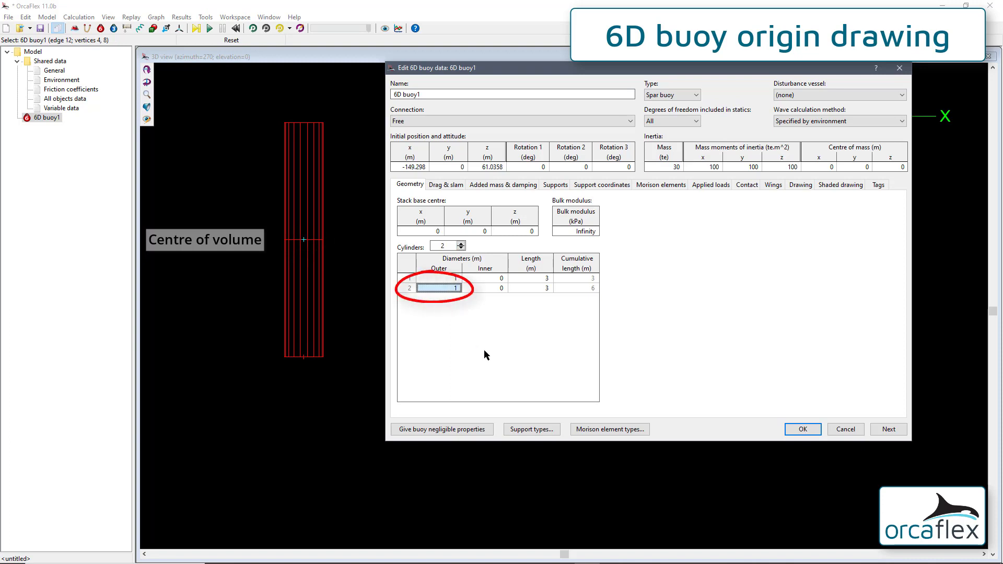
{"action": "type", "text": "2"}
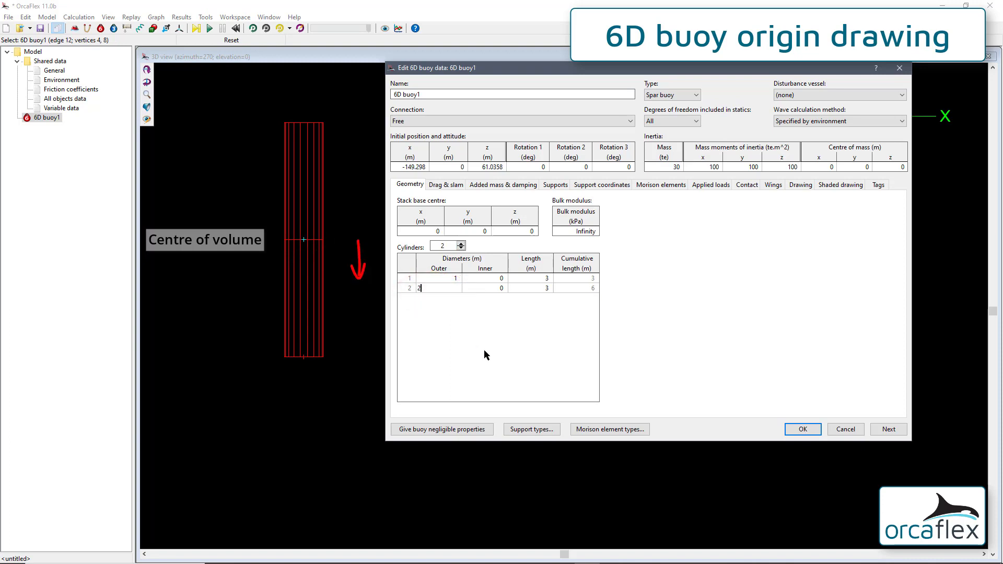
{"action": "key", "text": "Return"}
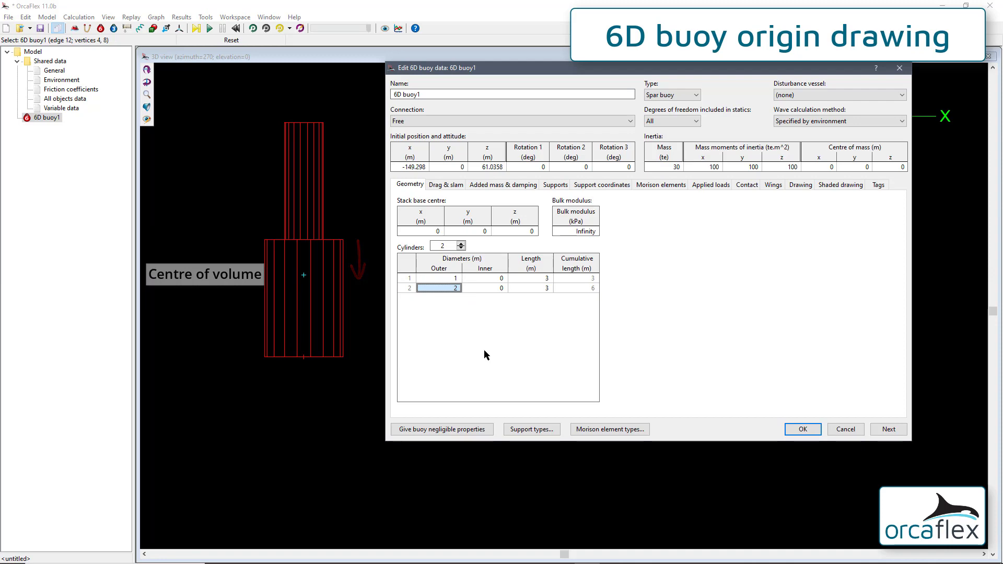
{"action": "type", "text": "3"}
{"action": "key", "text": "Return"}
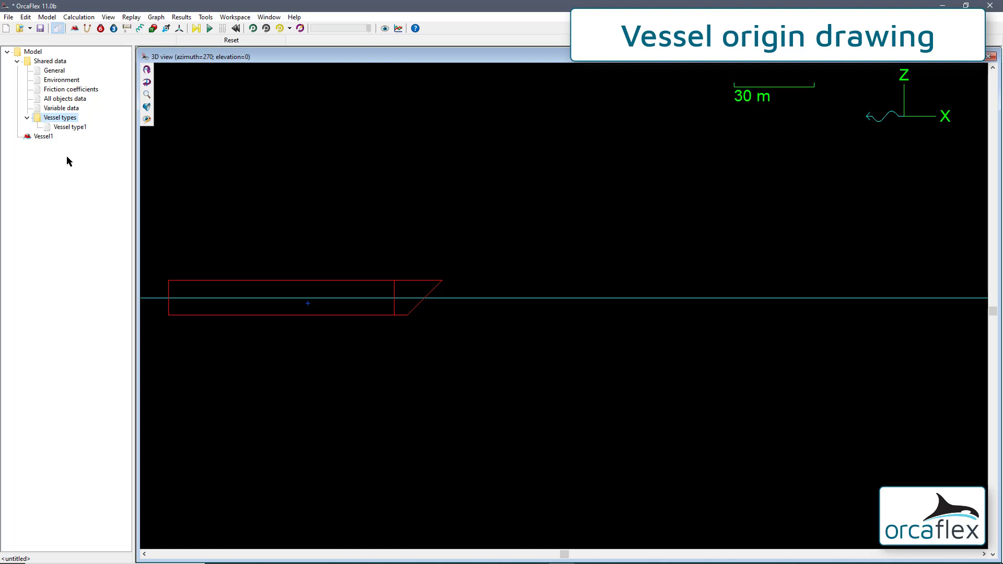
Step: Set the centre of gravity z of Vessel type1 to -5 m and accept the vessel type data
{"action": "double_click", "coordinate": [72, 127]}
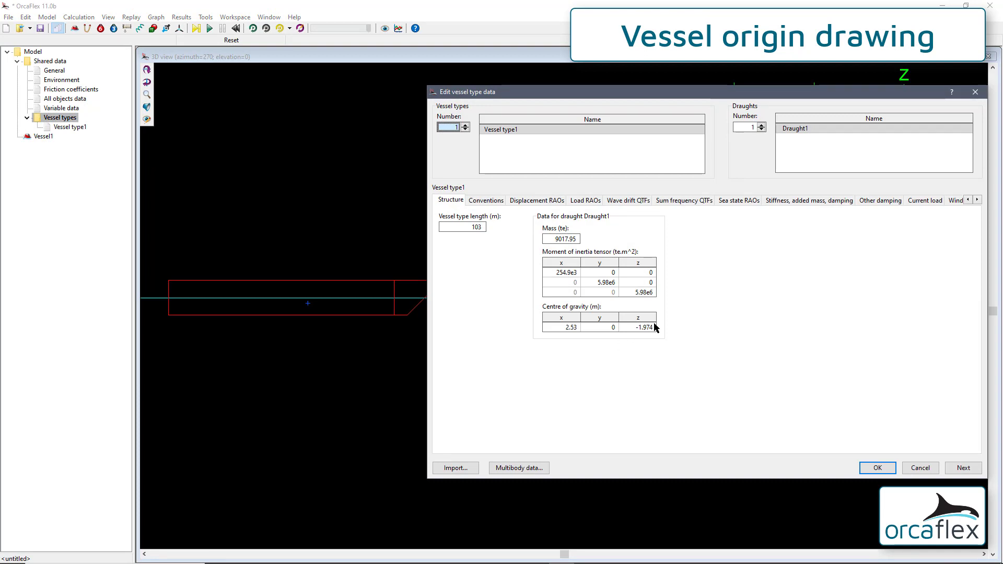
{"action": "left_click", "coordinate": [646, 327]}
{"action": "type", "text": "-5"}
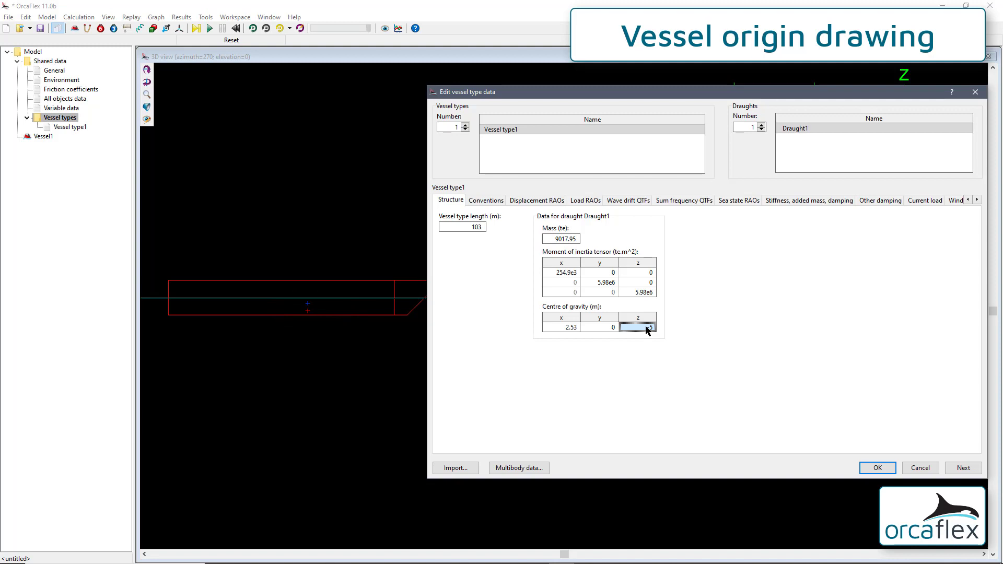
{"action": "left_click", "coordinate": [884, 471]}
Step: Review the origin drawing colours in Vessel1's data and close the vessel data
{"action": "double_click", "coordinate": [44, 137]}
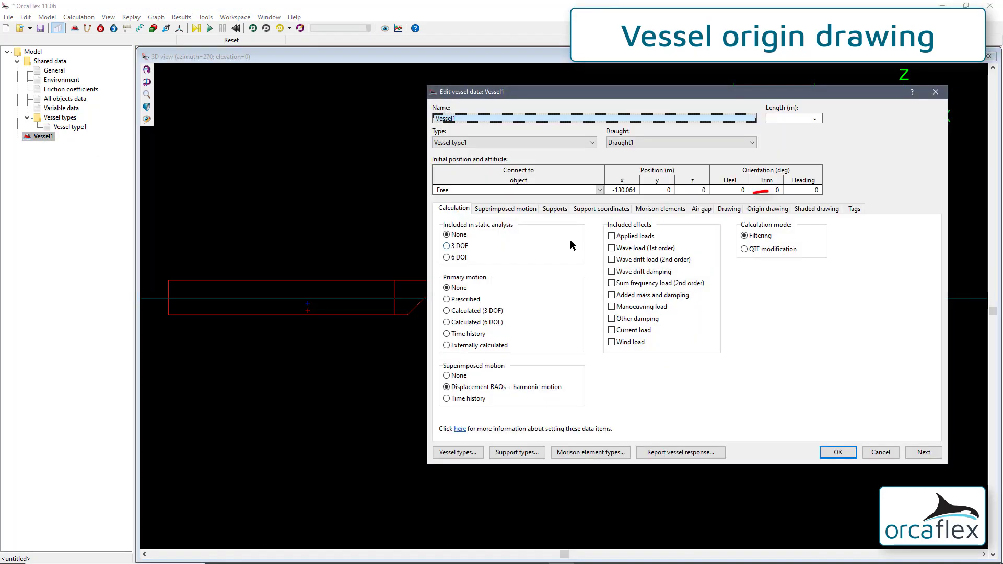
{"action": "left_click", "coordinate": [768, 211]}
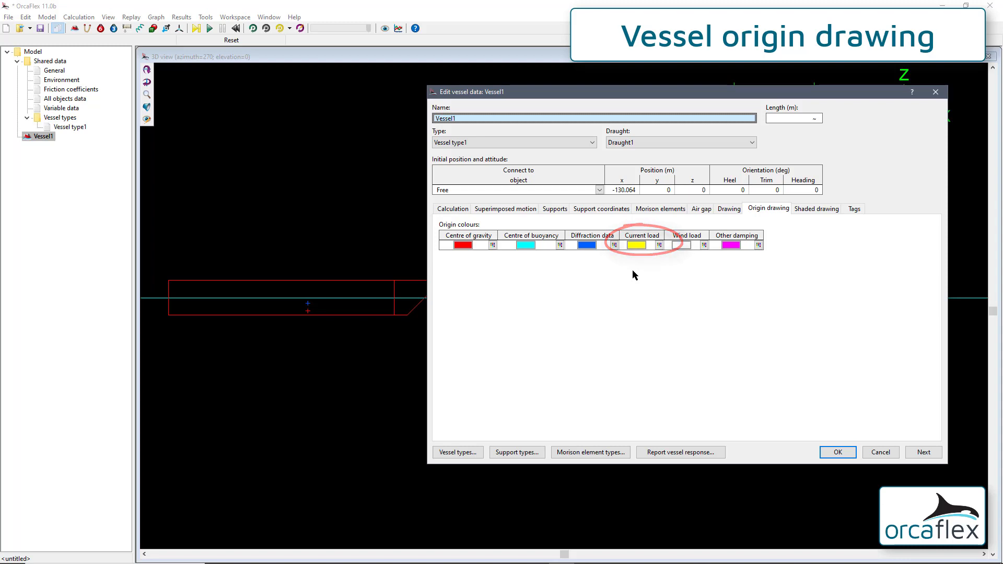
{"action": "left_click", "coordinate": [836, 453]}
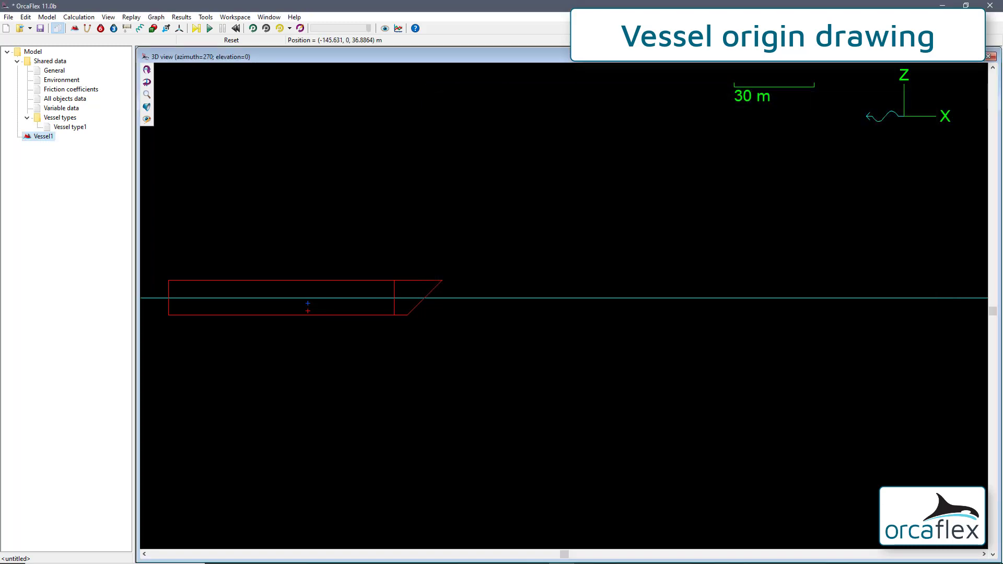
Step: Set the current load origin x of Vessel type1 to 10 m and accept the vessel type data
{"action": "left_click", "coordinate": [70, 127]}
{"action": "double_click", "coordinate": [70, 127]}
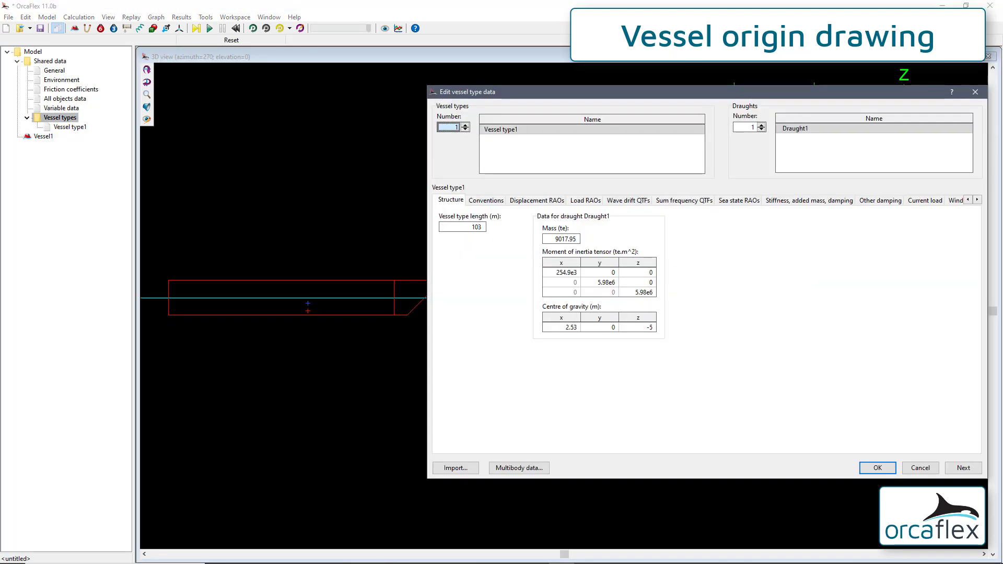
{"action": "left_click", "coordinate": [921, 204]}
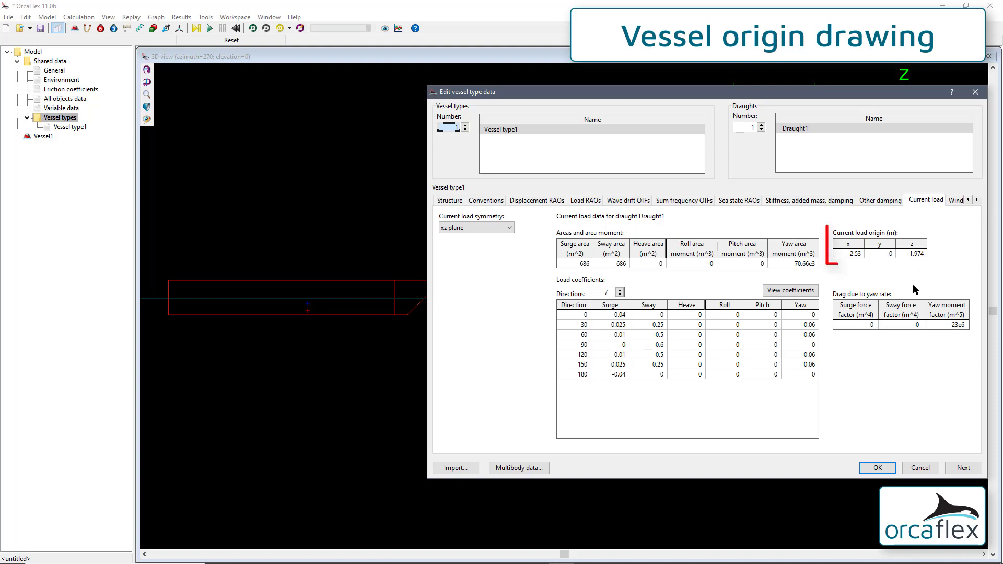
{"action": "left_click", "coordinate": [858, 254]}
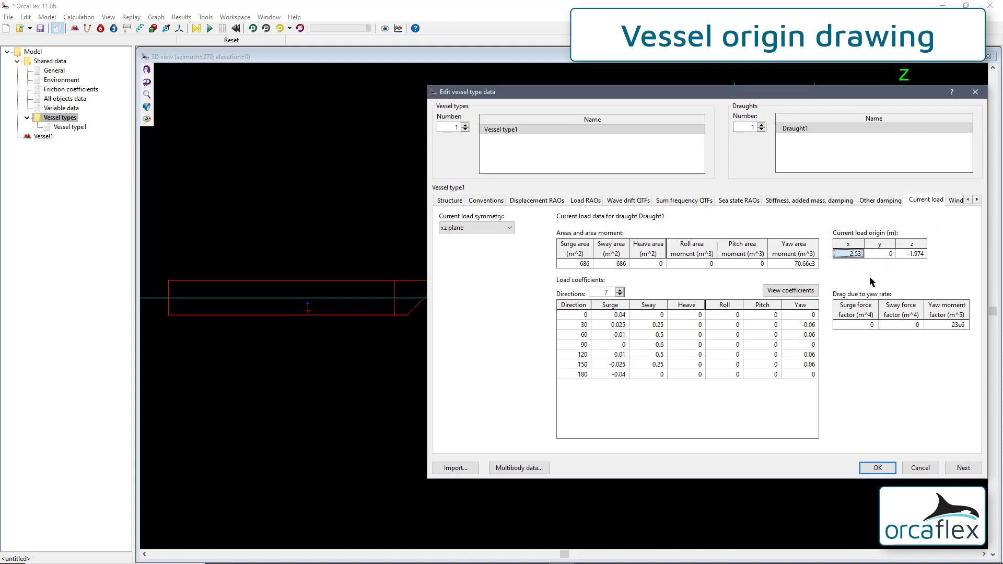
{"action": "type", "text": "10"}
{"action": "key", "text": "Return"}
{"action": "left_click", "coordinate": [879, 468]}
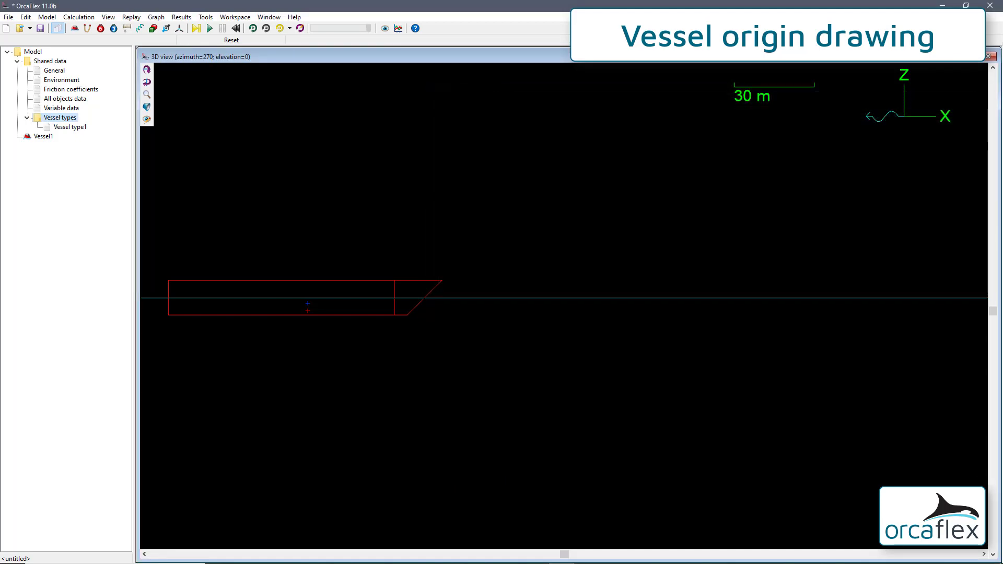
Step: Include the current load effect in Vessel1's calculation data
{"action": "left_click", "coordinate": [40, 137]}
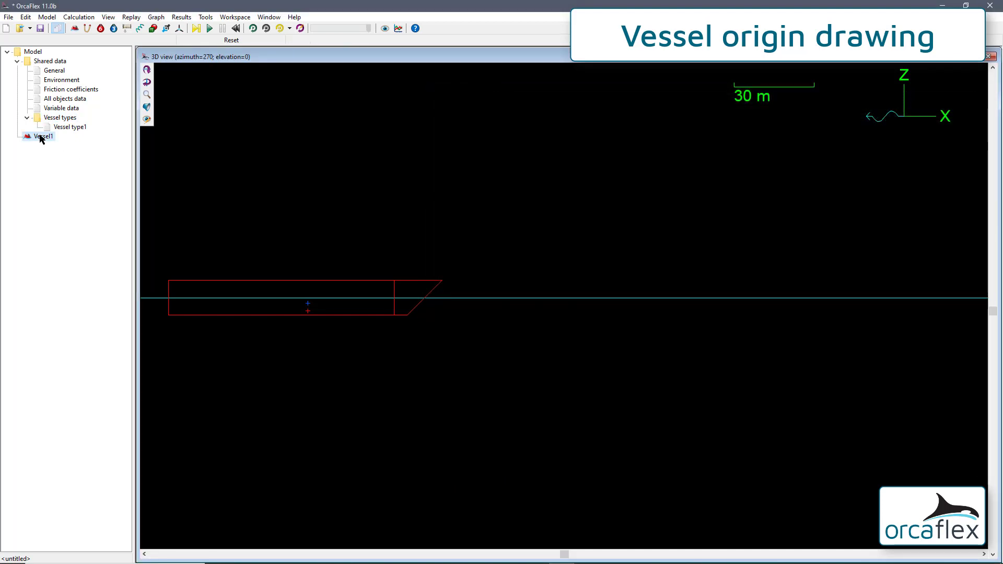
{"action": "double_click", "coordinate": [40, 137]}
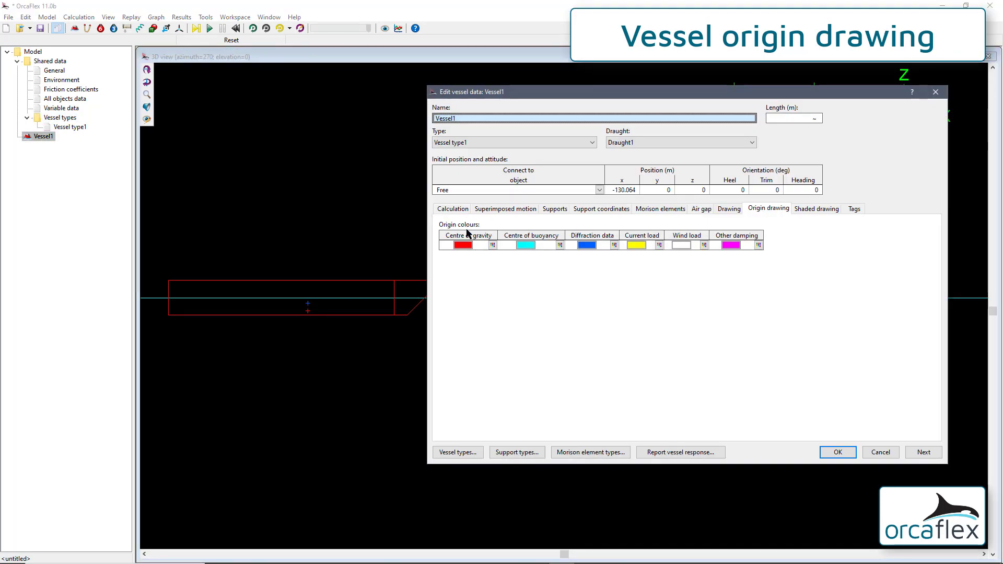
{"action": "left_click", "coordinate": [452, 210]}
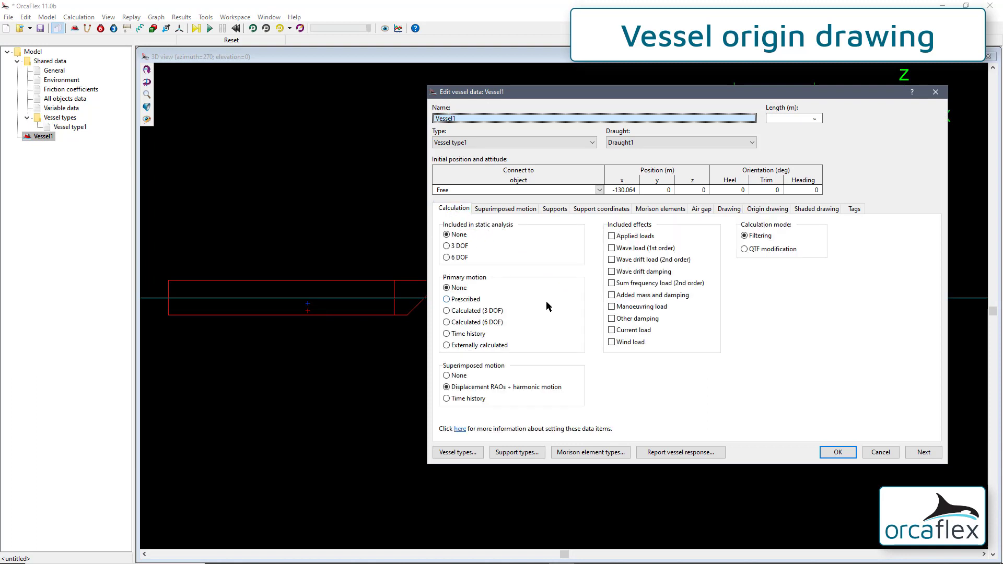
{"action": "left_click", "coordinate": [612, 331]}
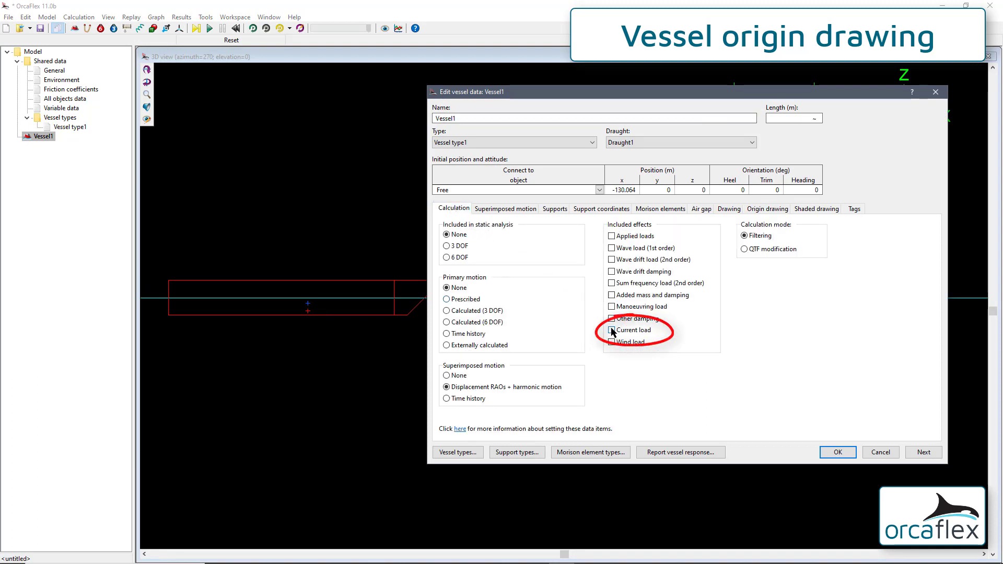
{"action": "left_click", "coordinate": [612, 331]}
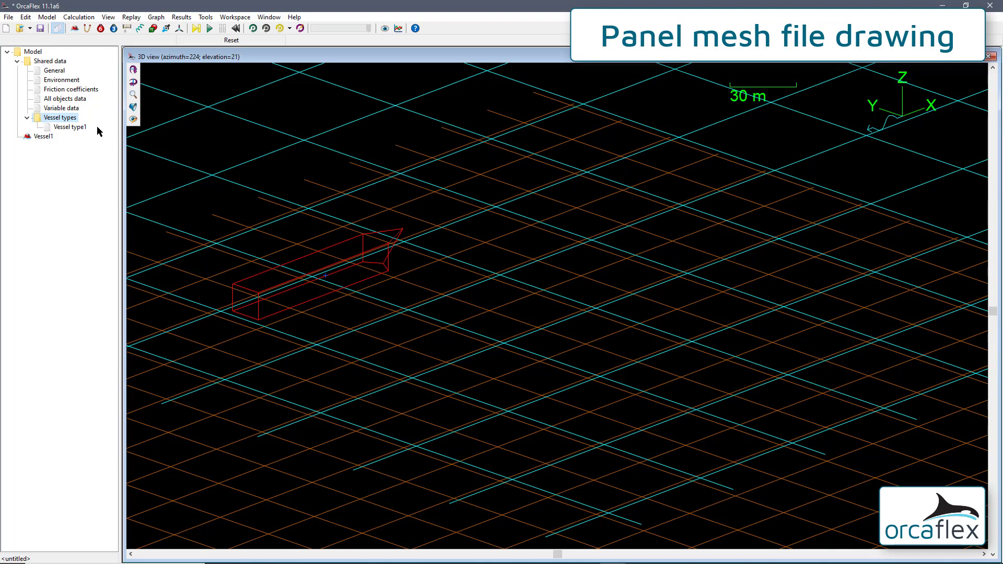
Step: Open the wire frame import for Vessel type1's drawing and set the mesh format to Aqwa dat
{"action": "double_click", "coordinate": [79, 127]}
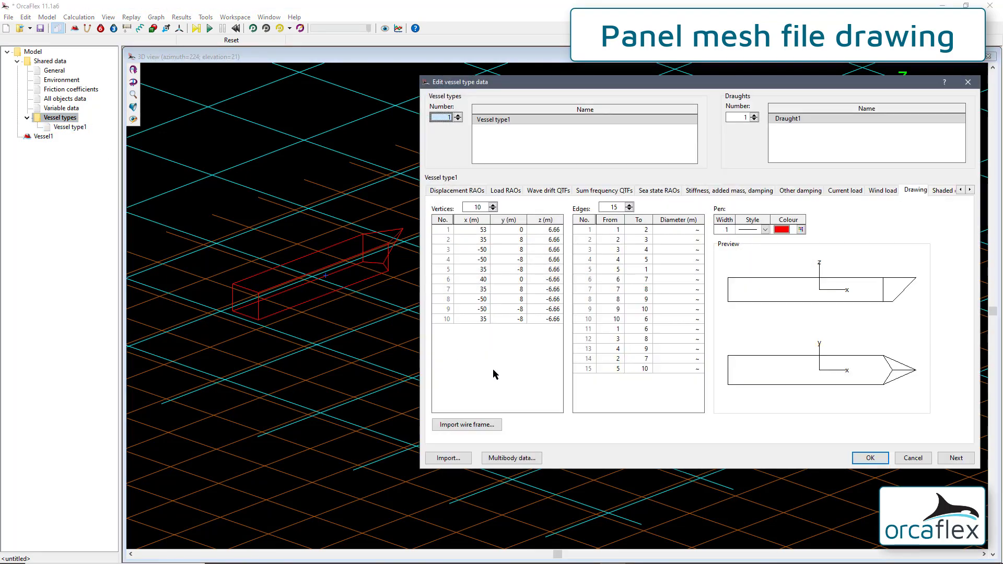
{"action": "left_click", "coordinate": [495, 427]}
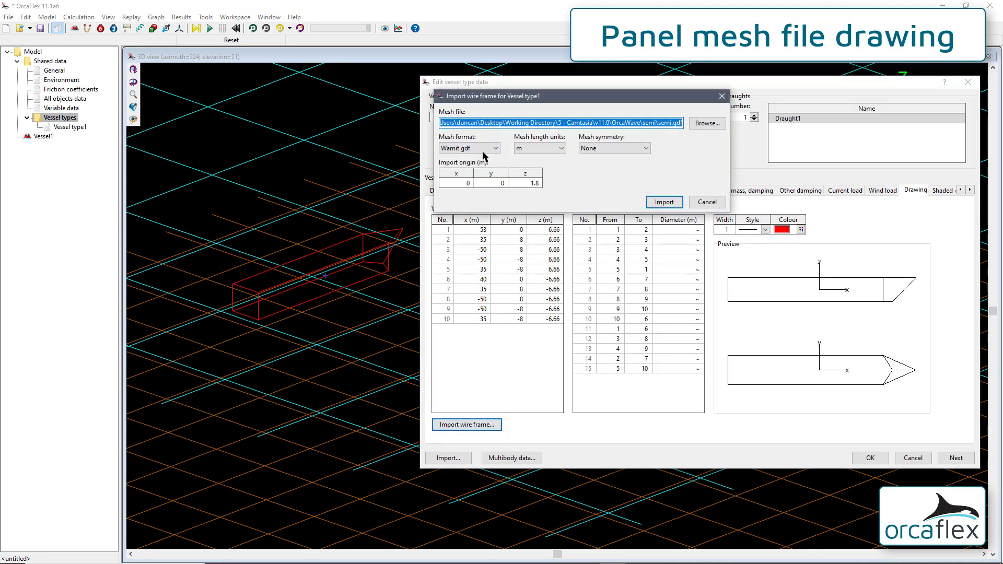
{"action": "left_click", "coordinate": [483, 151]}
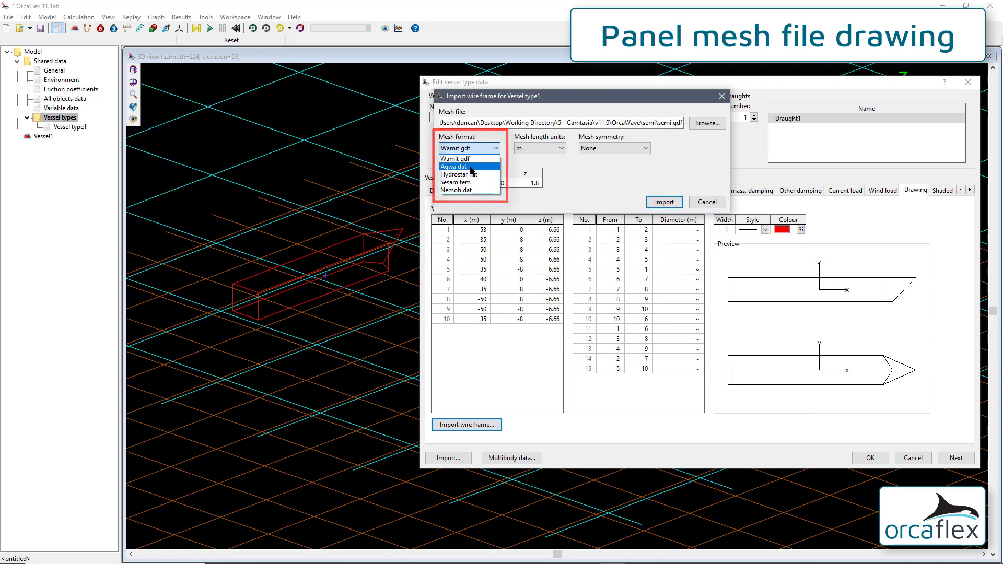
{"action": "left_click", "coordinate": [470, 167]}
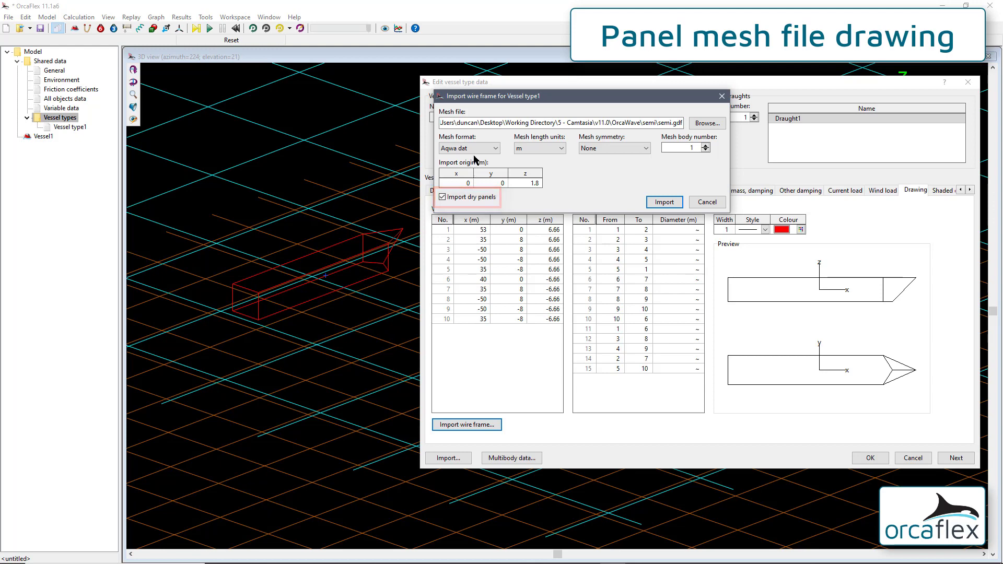
Step: Set the mesh format to Wamit gdf and import semi.gdf as Vessel type1's wire frame with no mesh symmetry
{"action": "left_click", "coordinate": [481, 149]}
{"action": "left_click", "coordinate": [475, 159]}
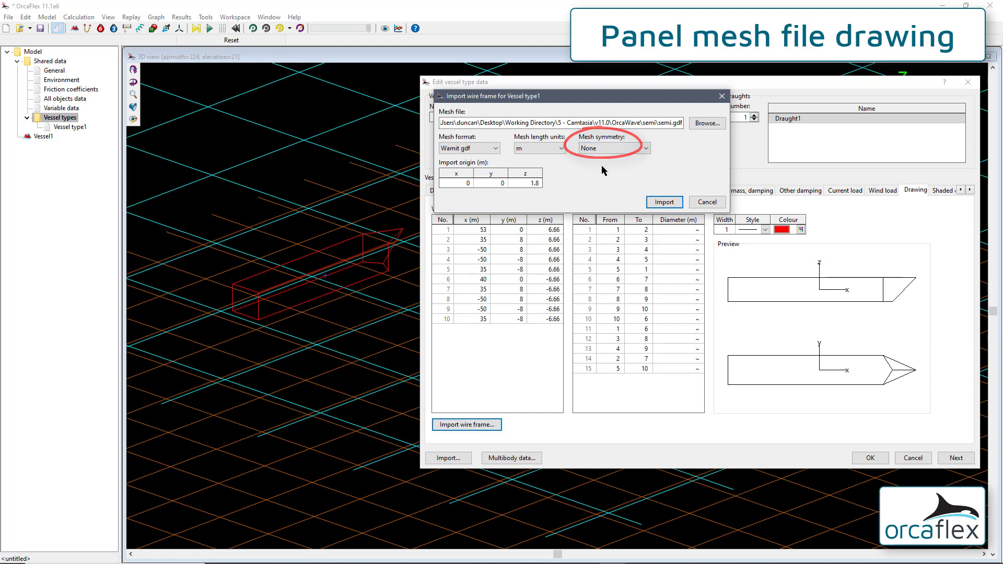
{"action": "left_click", "coordinate": [667, 202]}
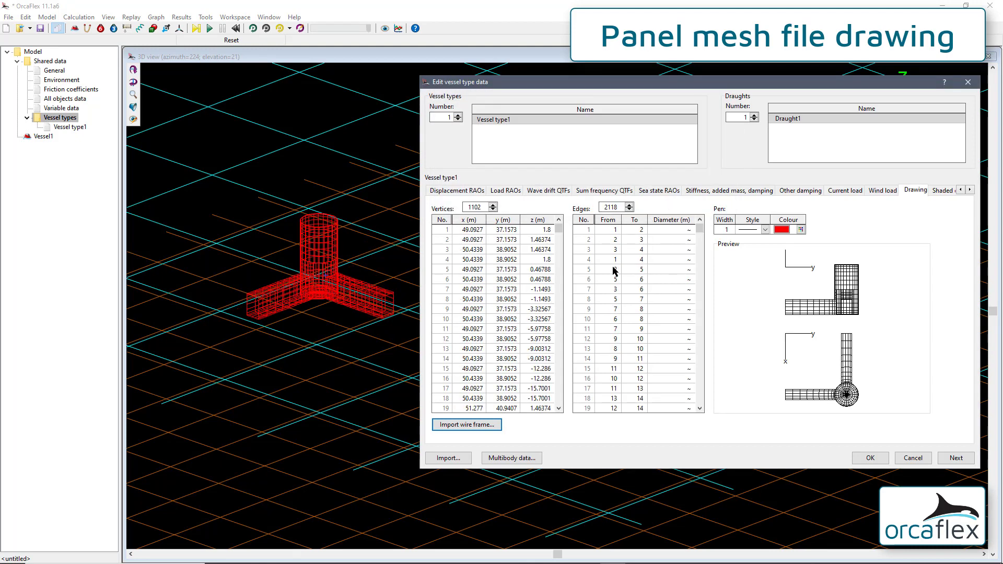
Step: Reimport the semi.gdf wire frame for Vessel type1 with xz and yz planes symmetry and accept the vessel type data
{"action": "left_click", "coordinate": [466, 424]}
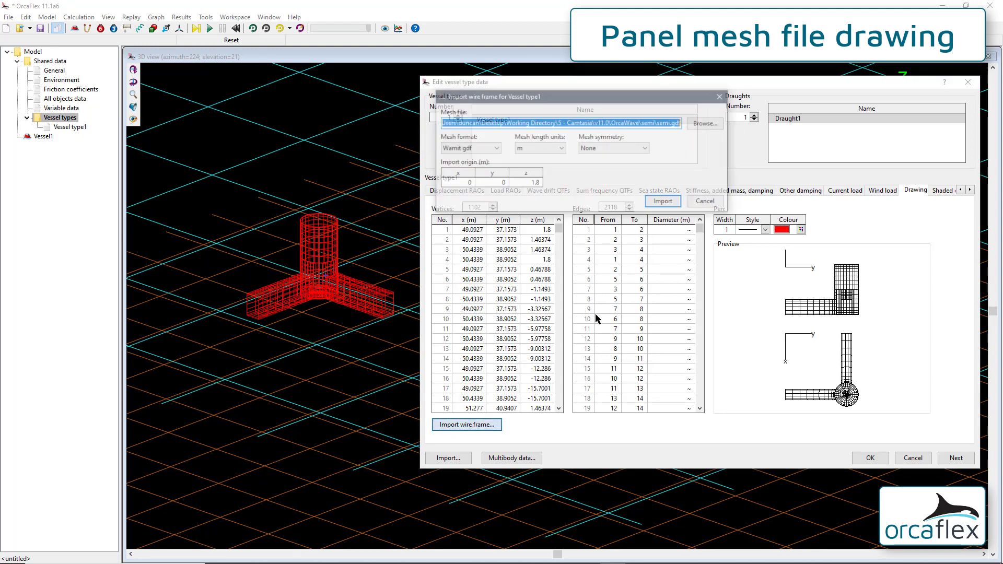
{"action": "left_click", "coordinate": [628, 146]}
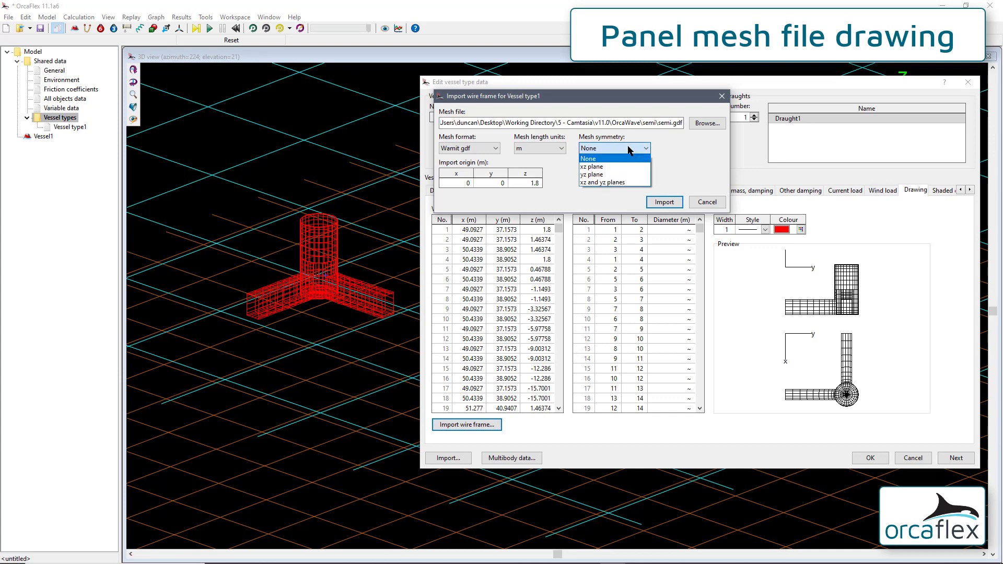
{"action": "left_click", "coordinate": [613, 182]}
{"action": "left_click", "coordinate": [664, 205]}
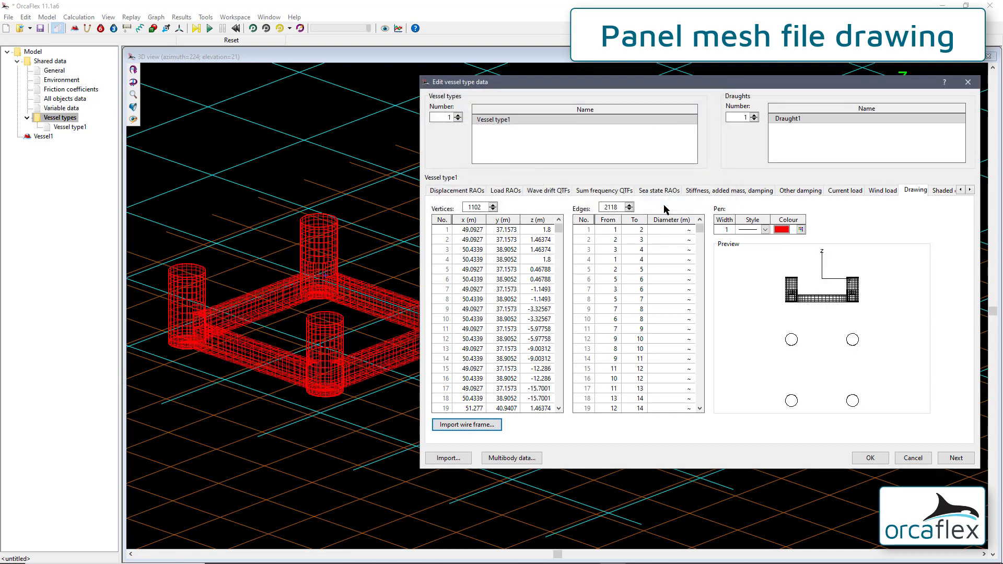
{"action": "left_click", "coordinate": [865, 458]}
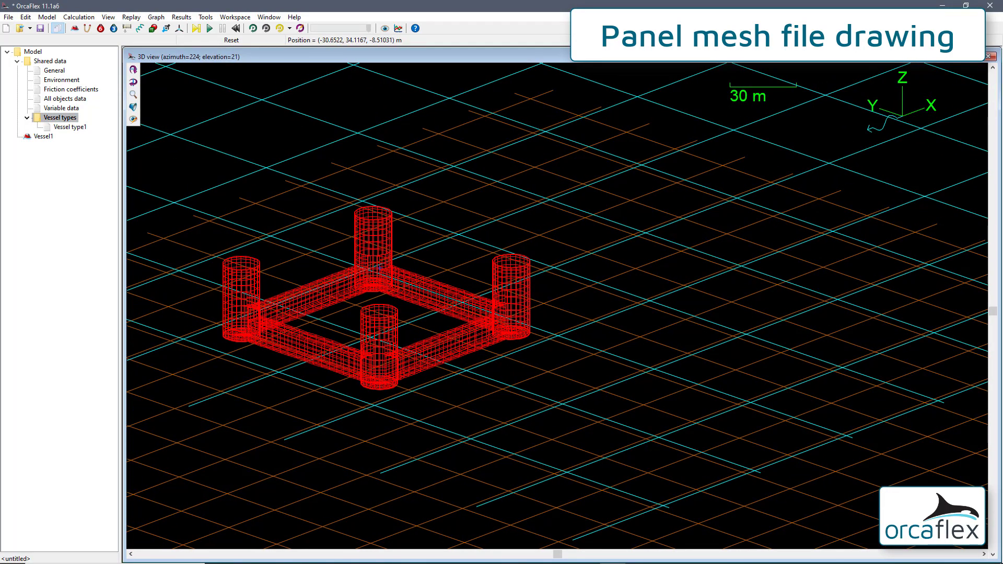
Step: Switch the 3D view to shaded graphics mode and inspect the vessel from a lower angle and from above
{"action": "right_click", "coordinate": [450, 215]}
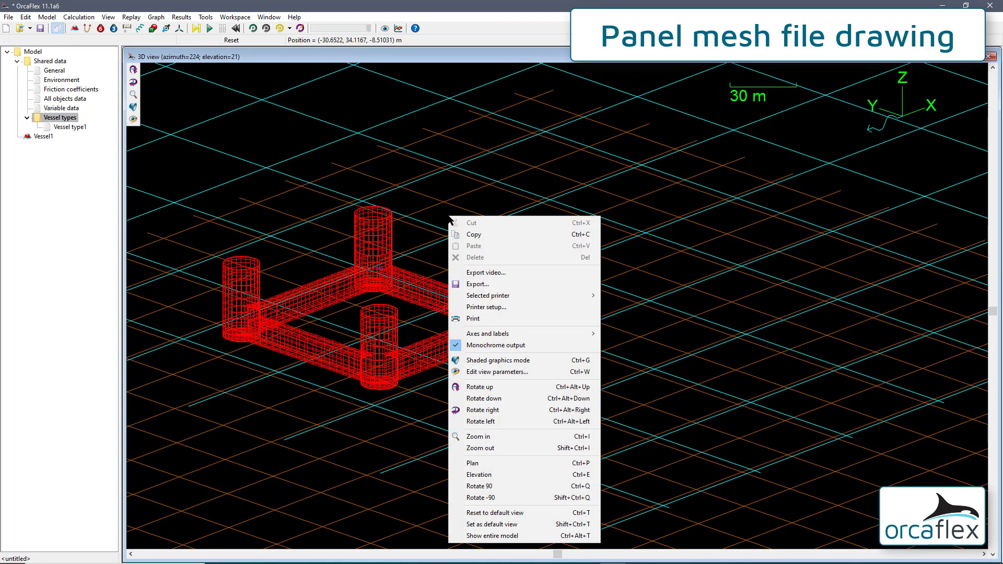
{"action": "left_click", "coordinate": [499, 360]}
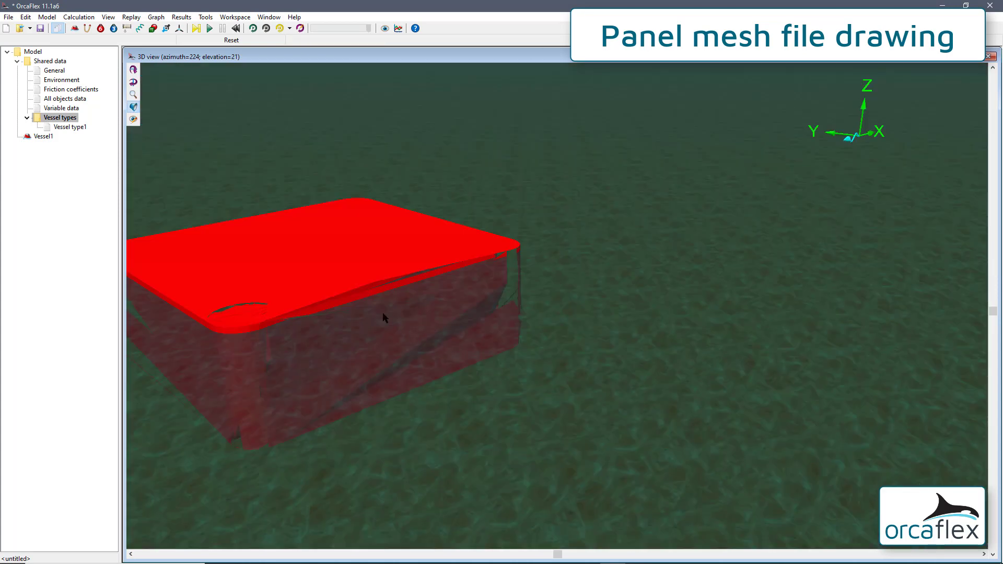
{"action": "left_click_drag", "start_coordinate": [366, 316], "coordinate": [437, 241]}
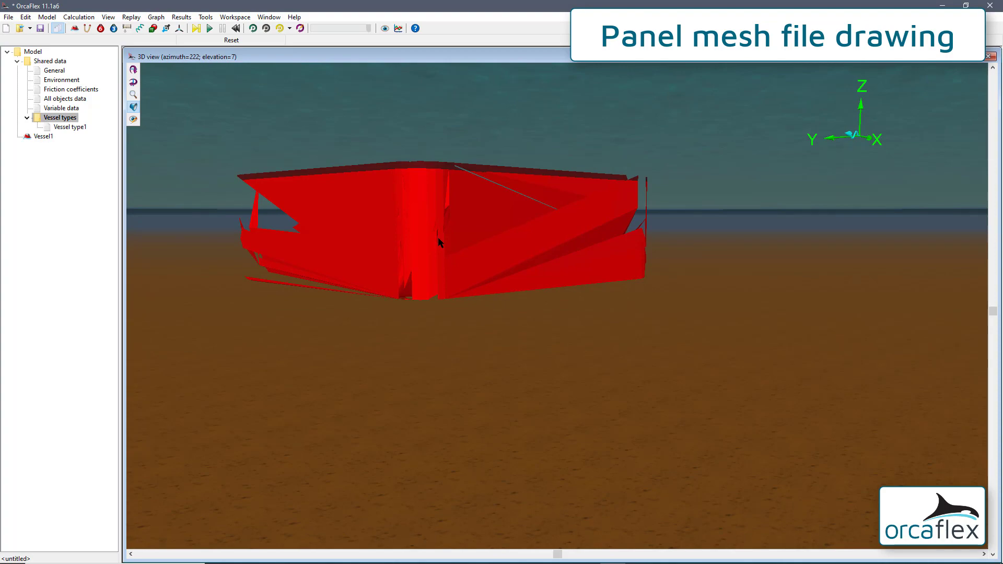
{"action": "left_click_drag", "start_coordinate": [438, 237], "coordinate": [347, 230]}
Step: Assign semi.gdf as the shaded drawing file for Vessel type1
{"action": "left_click", "coordinate": [75, 127]}
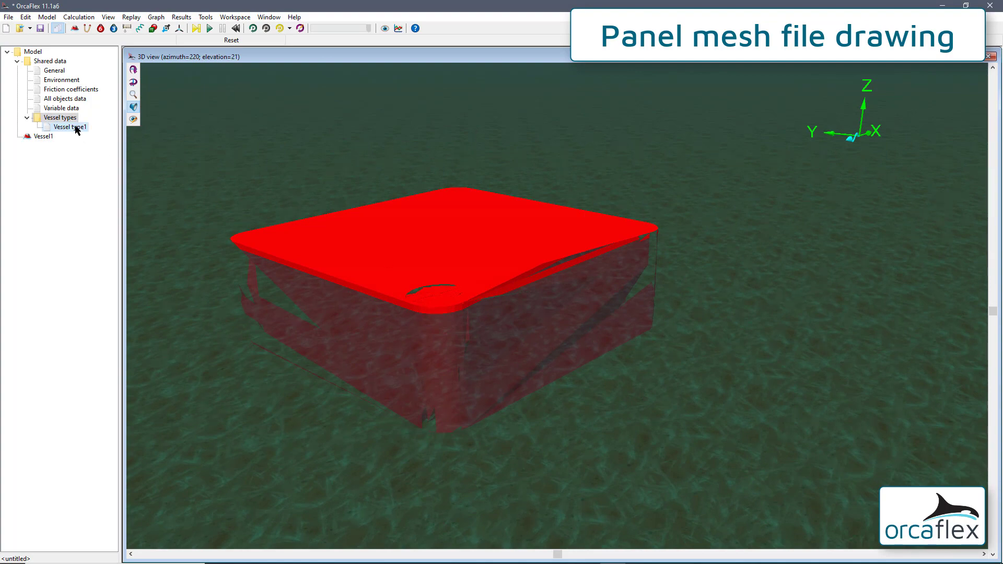
{"action": "double_click", "coordinate": [76, 128]}
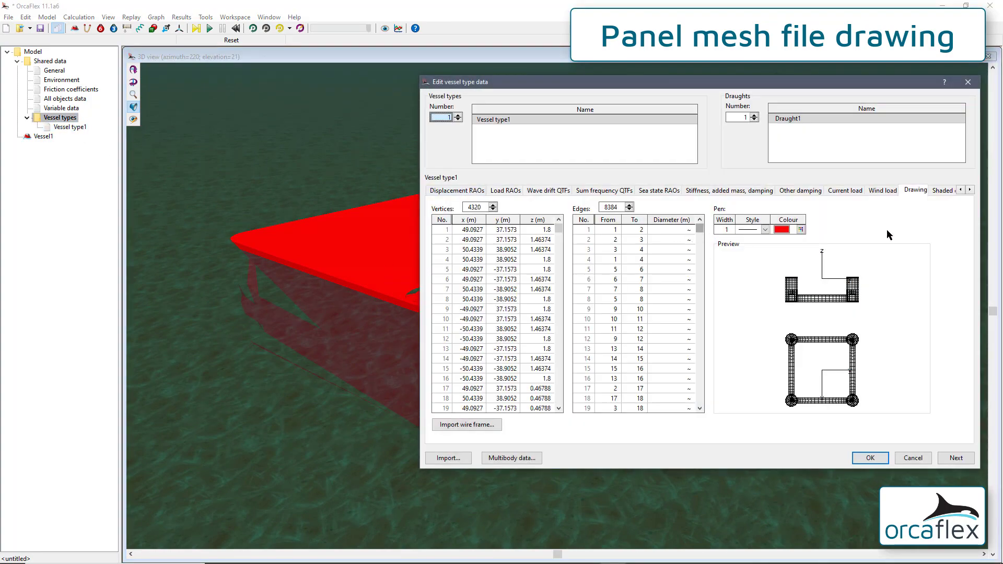
{"action": "left_click", "coordinate": [943, 191]}
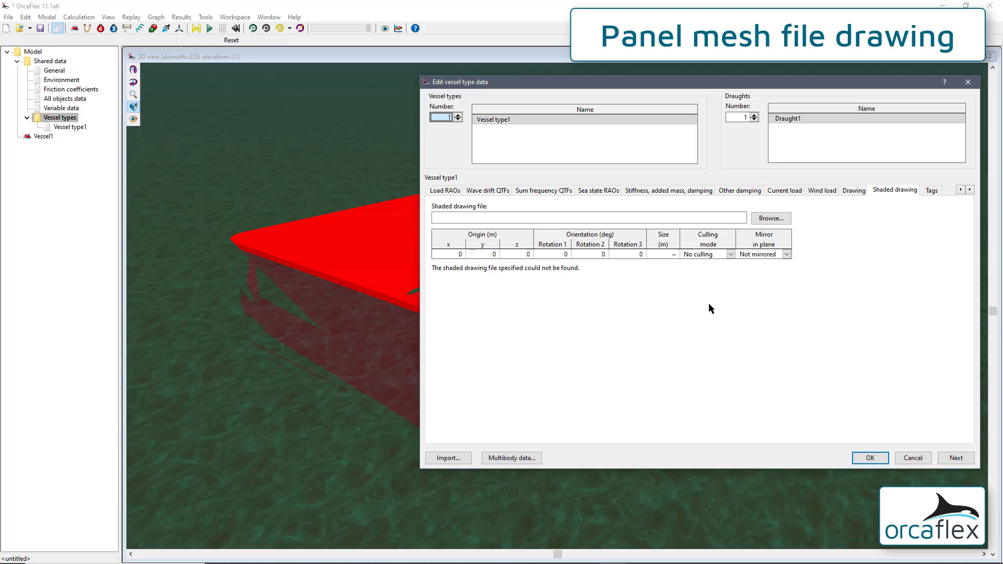
{"action": "left_click", "coordinate": [771, 218]}
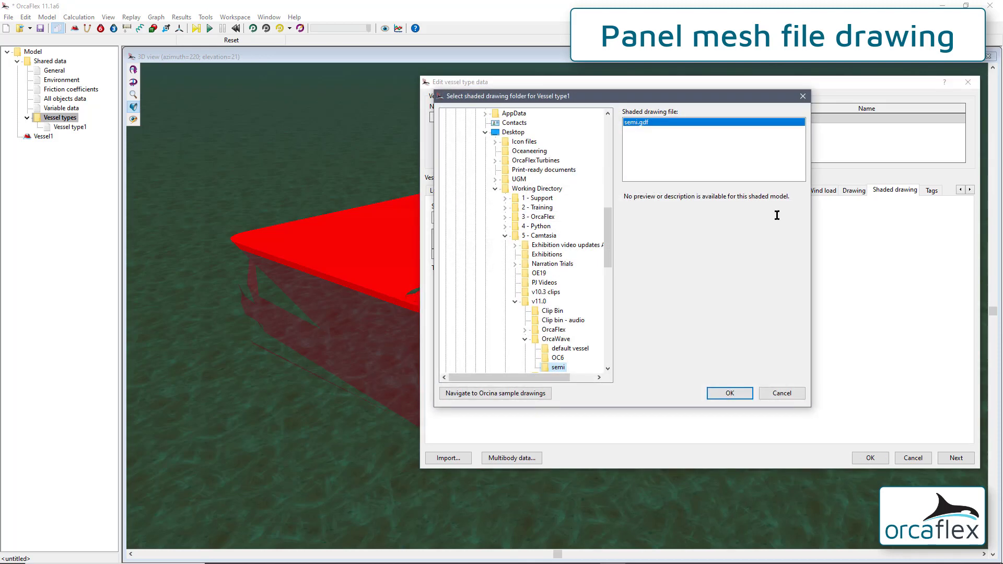
{"action": "left_click", "coordinate": [731, 395]}
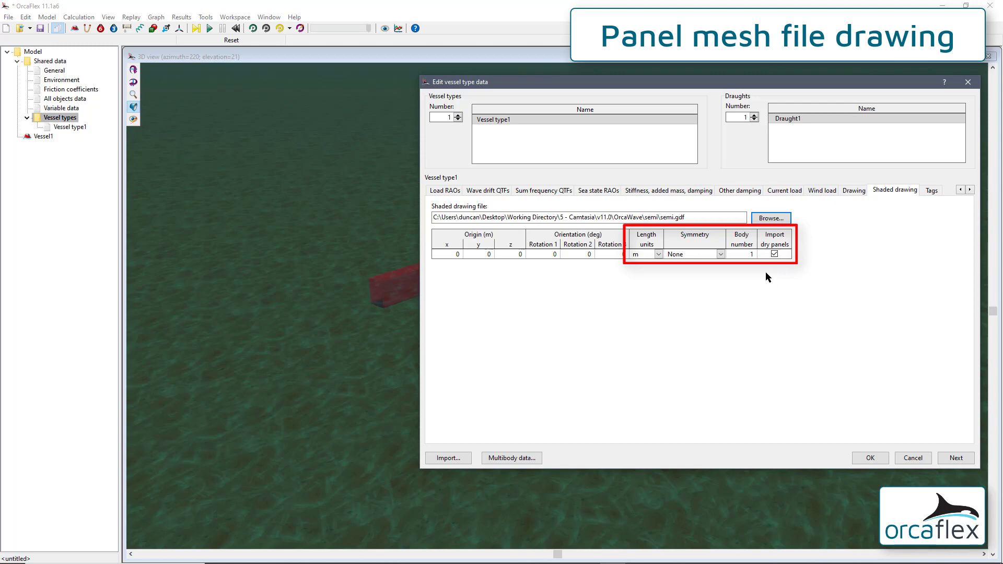
Step: Set the shaded drawing's symmetry to xz and yz planes and accept the vessel type data
{"action": "left_click", "coordinate": [721, 254]}
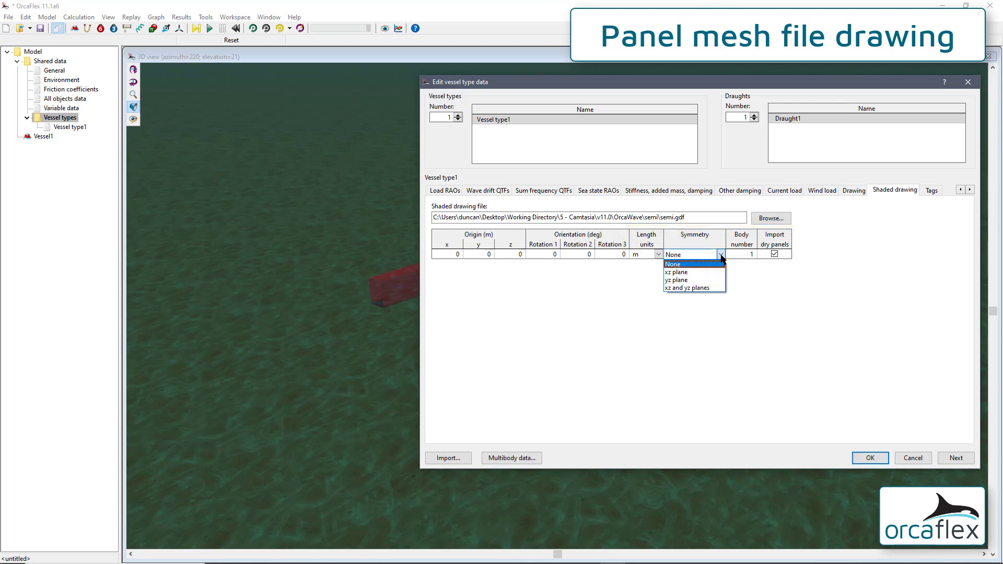
{"action": "left_click", "coordinate": [691, 288]}
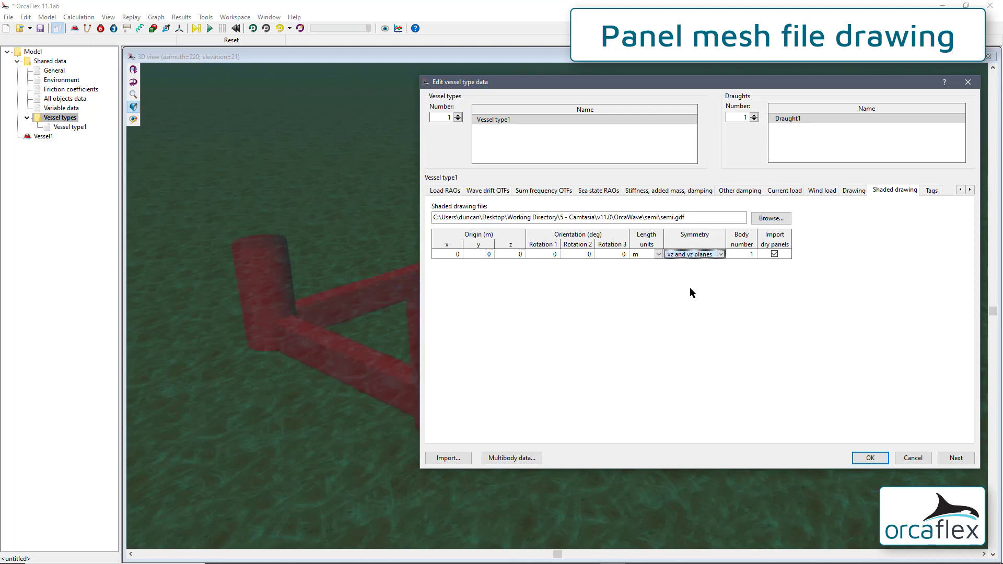
{"action": "left_click", "coordinate": [864, 457]}
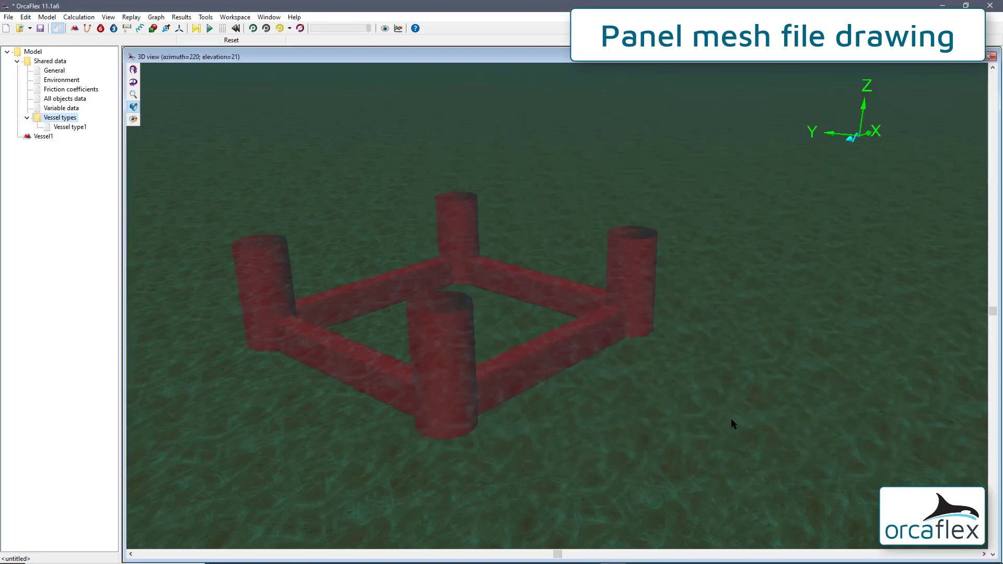
{"action": "left_click_drag", "start_coordinate": [519, 449], "coordinate": [587, 400]}
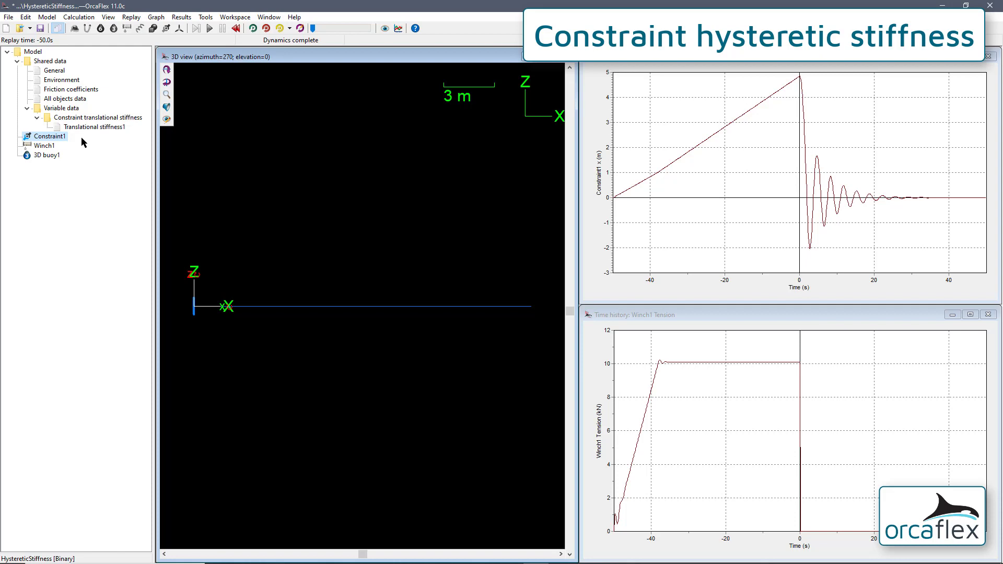
Step: Review the data table and profile graph of Constraint1's translational stiffness, and close the constraint data
{"action": "double_click", "coordinate": [50, 137]}
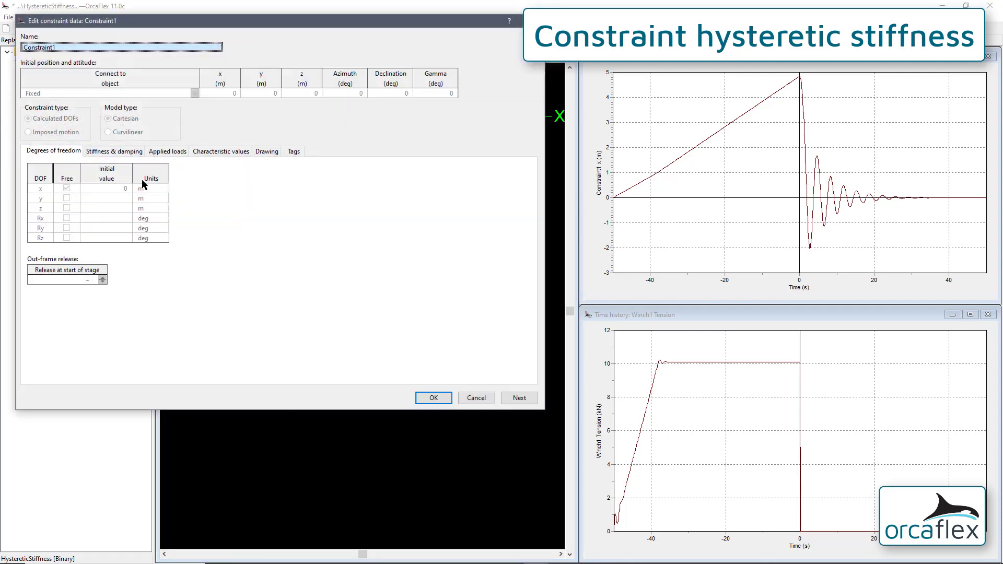
{"action": "left_click", "coordinate": [115, 152]}
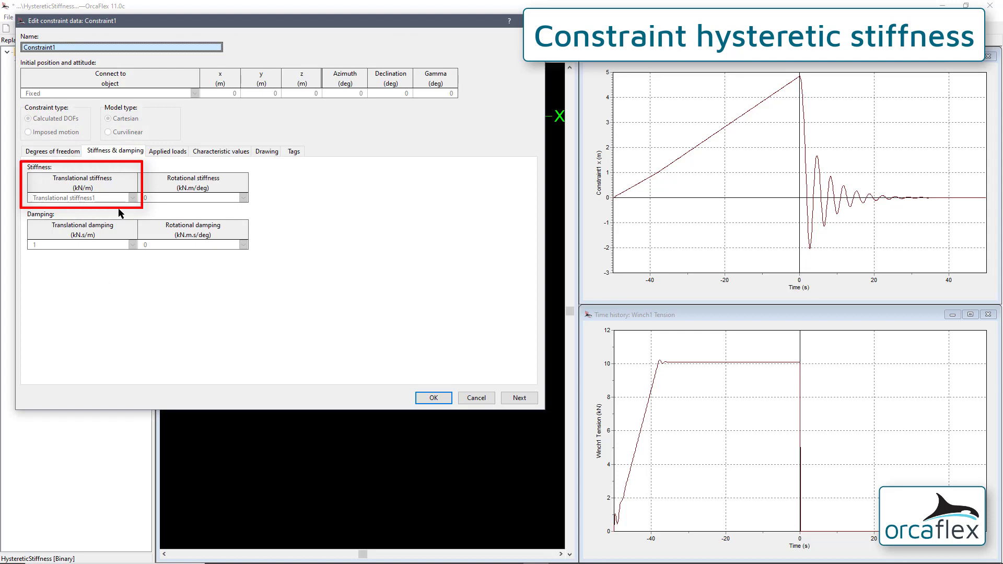
{"action": "left_click", "coordinate": [97, 202]}
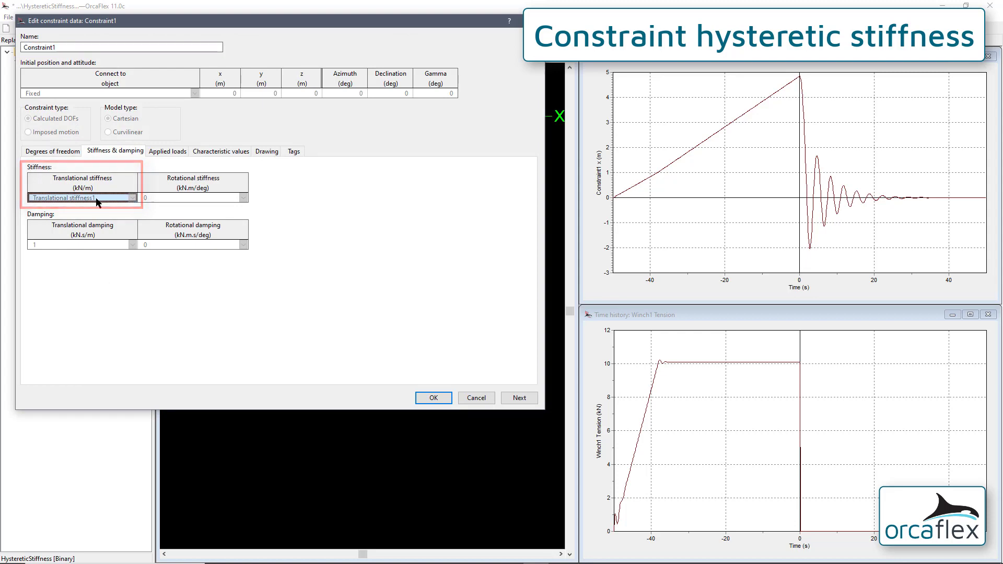
{"action": "right_click", "coordinate": [97, 201]}
{"action": "left_click", "coordinate": [128, 207]}
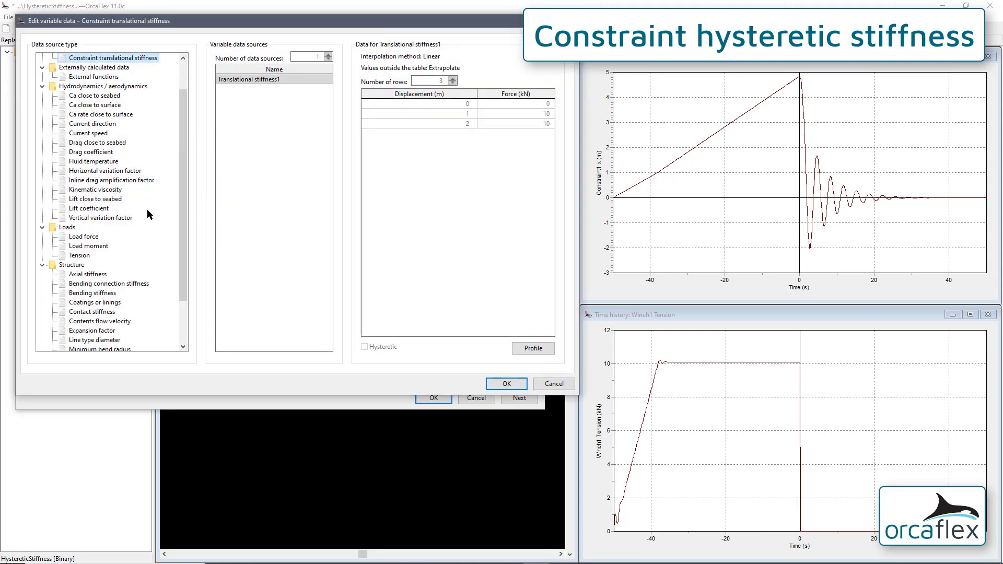
{"action": "left_click", "coordinate": [533, 348]}
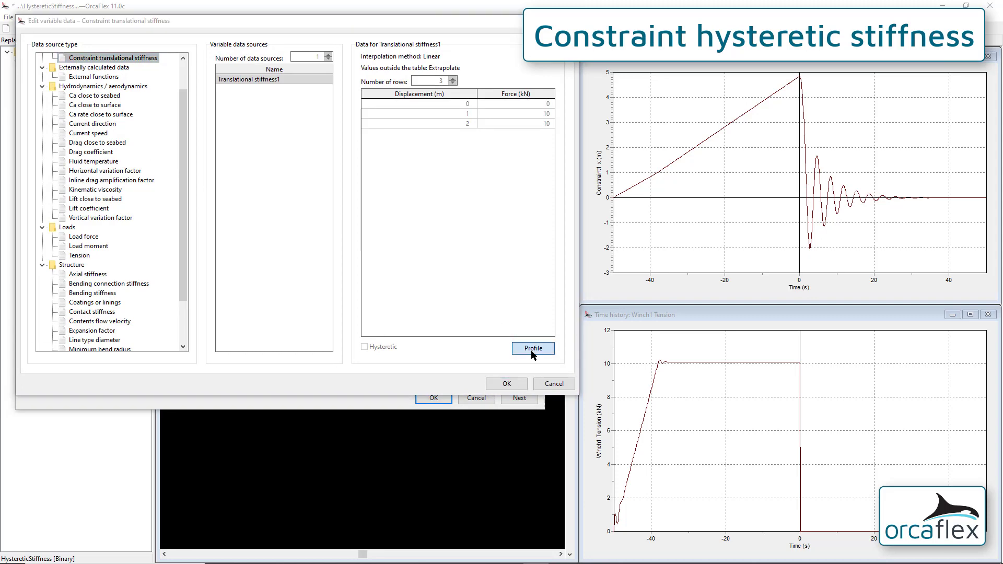
{"action": "mouse_move", "coordinate": [239, 190]}
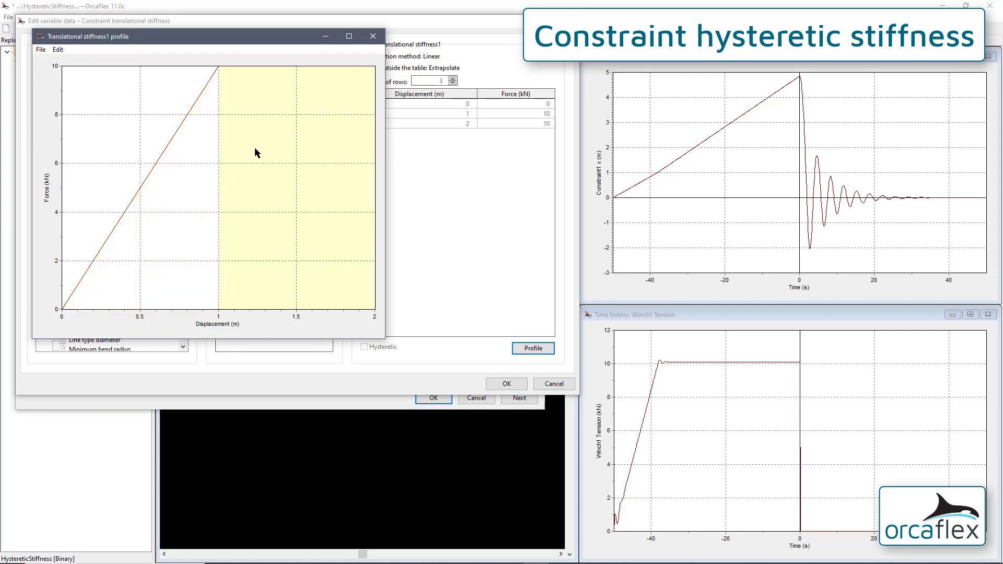
{"action": "left_click", "coordinate": [373, 37]}
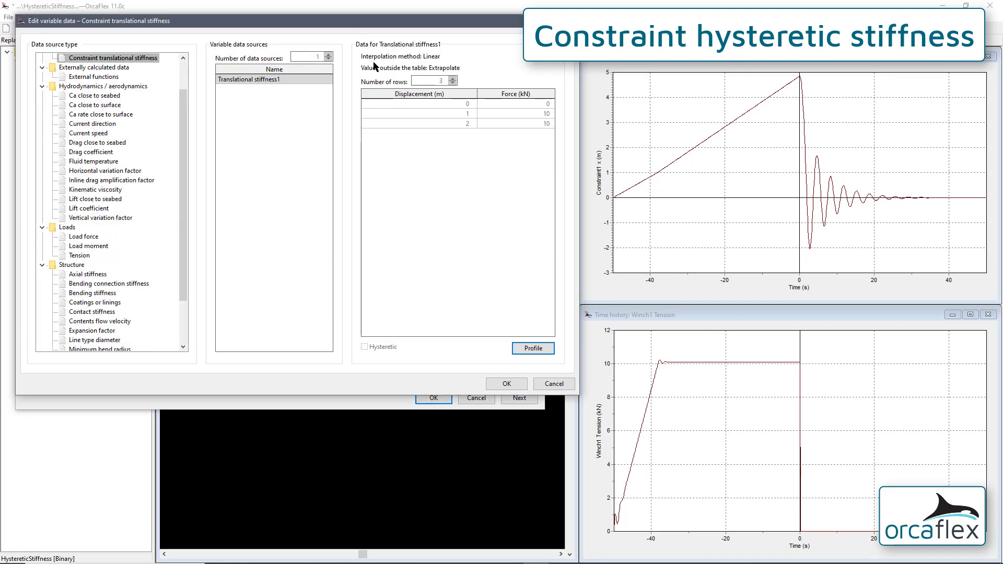
{"action": "left_click", "coordinate": [505, 383]}
{"action": "left_click", "coordinate": [433, 398]}
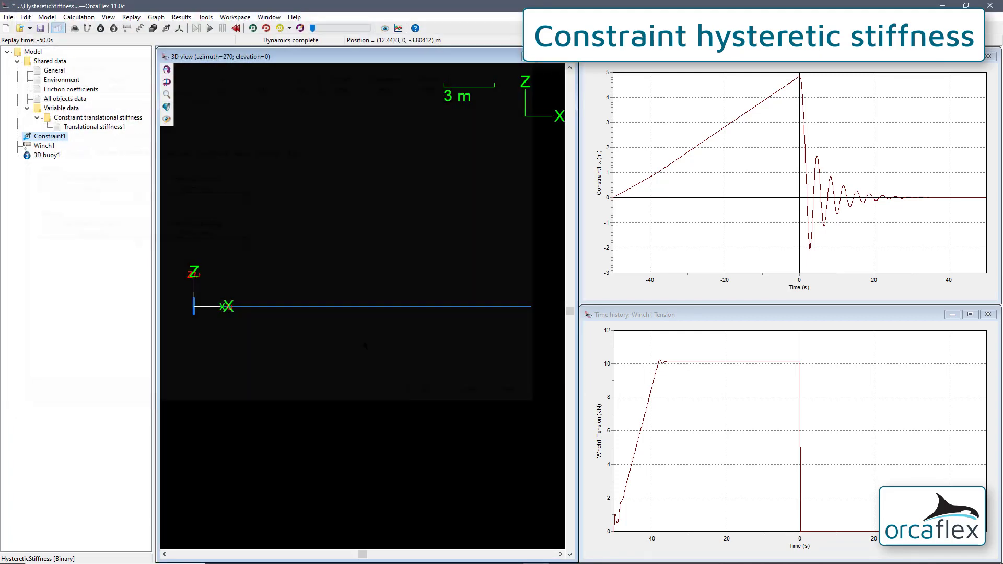
Step: Review Winch1's release and payout settings and 3D buoy1's mass, closing each data form
{"action": "double_click", "coordinate": [44, 146]}
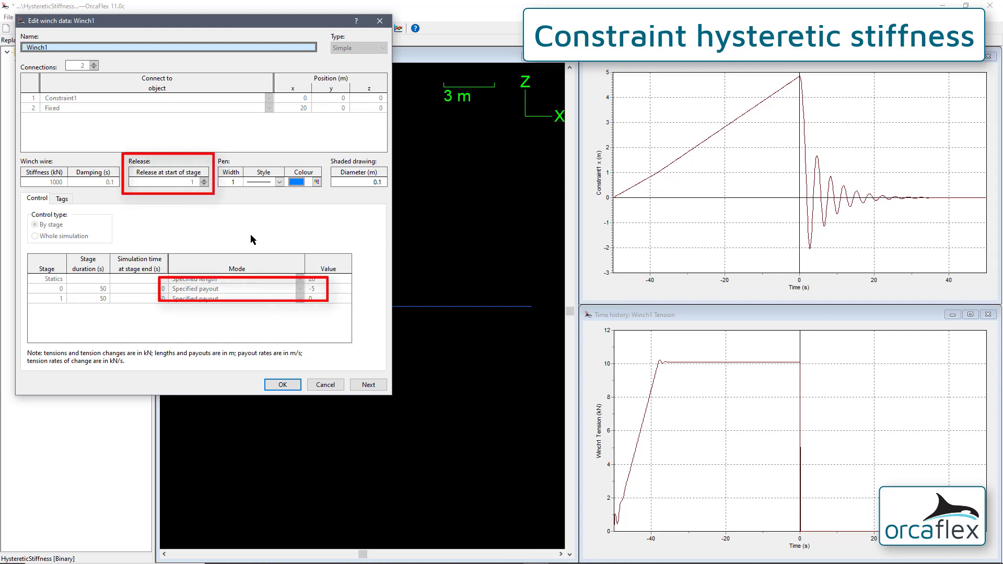
{"action": "left_click", "coordinate": [277, 384]}
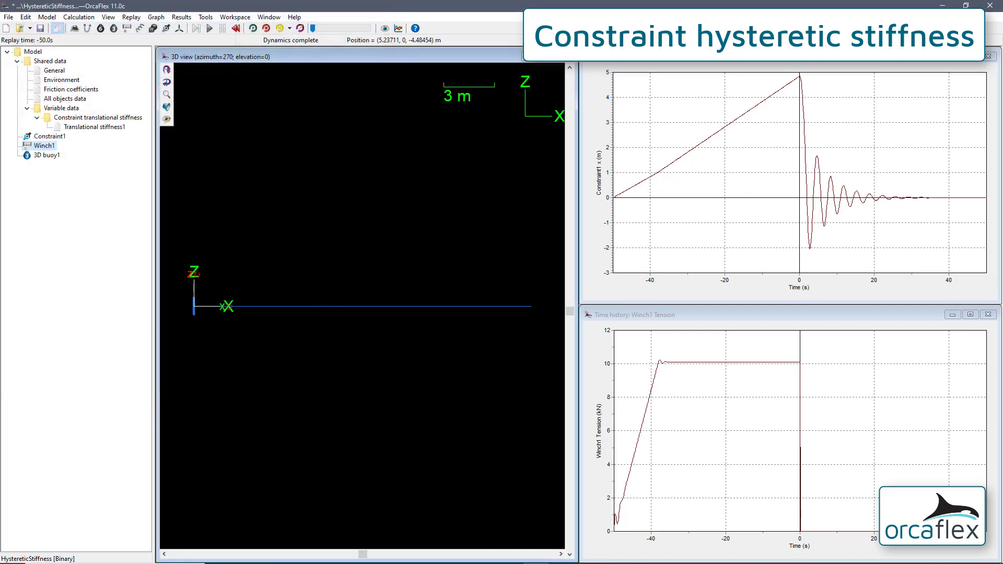
{"action": "double_click", "coordinate": [52, 156]}
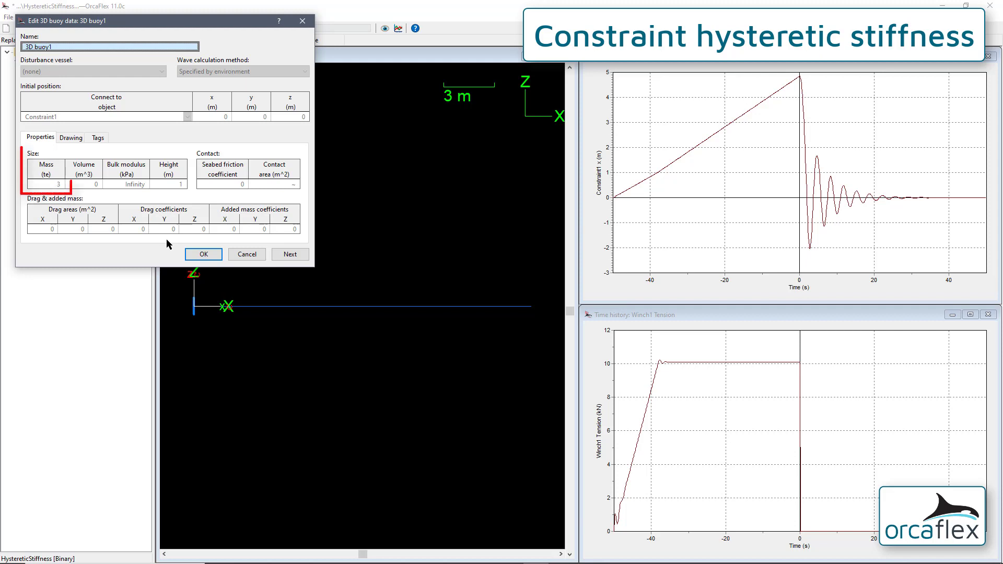
{"action": "left_click", "coordinate": [209, 253]}
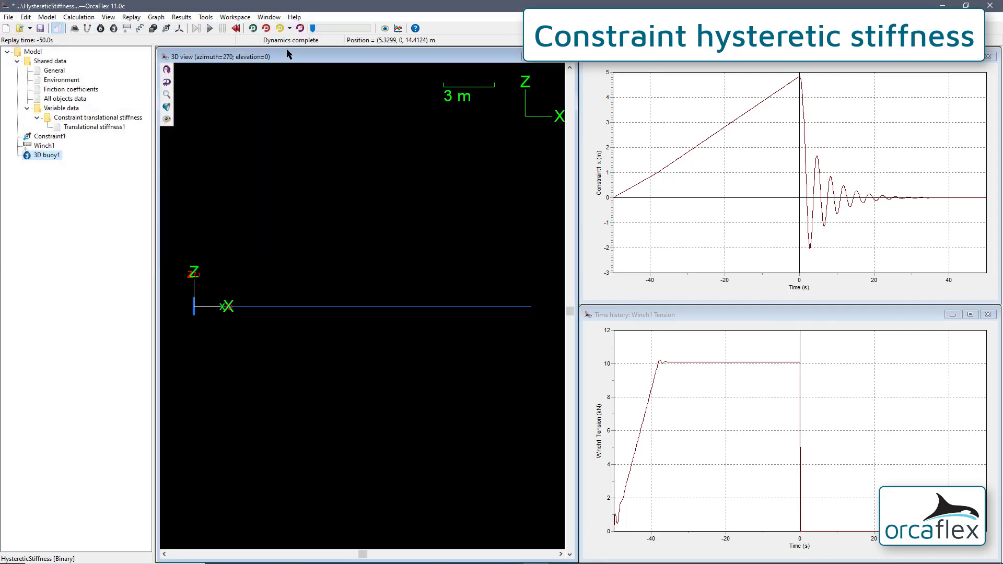
Step: Replay the simulation, and reset the model while discarding the unsaved simulation results
{"action": "left_click", "coordinate": [253, 28]}
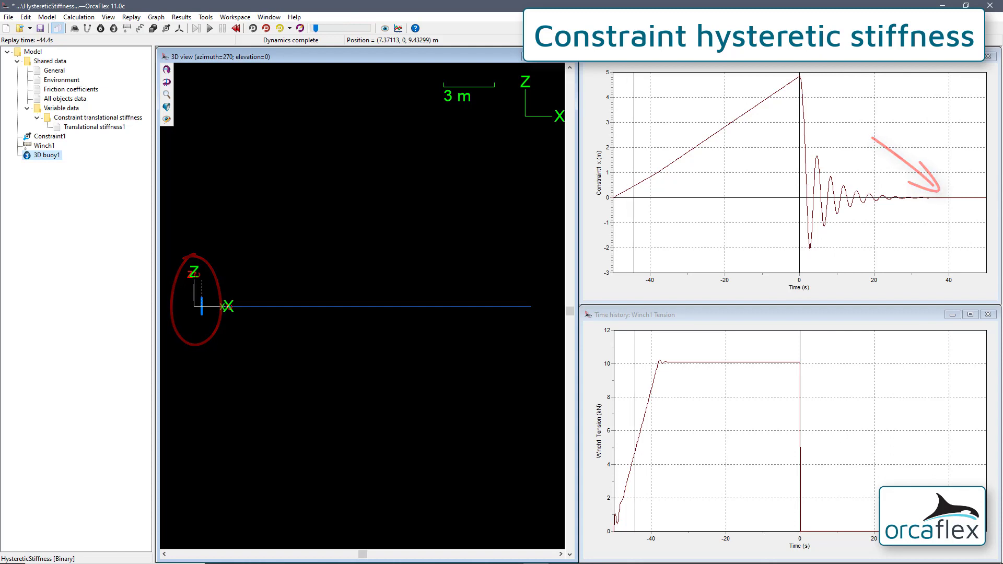
{"action": "left_click", "coordinate": [239, 29]}
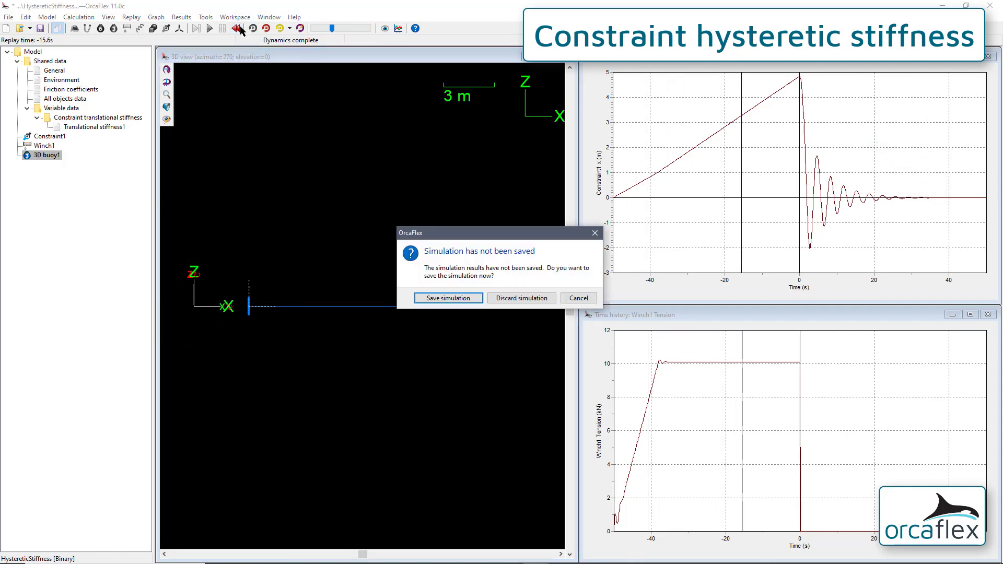
{"action": "left_click", "coordinate": [529, 297]}
Step: Make Translational stiffness1 hysteretic, accept the variable data and run the dynamic simulation
{"action": "double_click", "coordinate": [92, 127]}
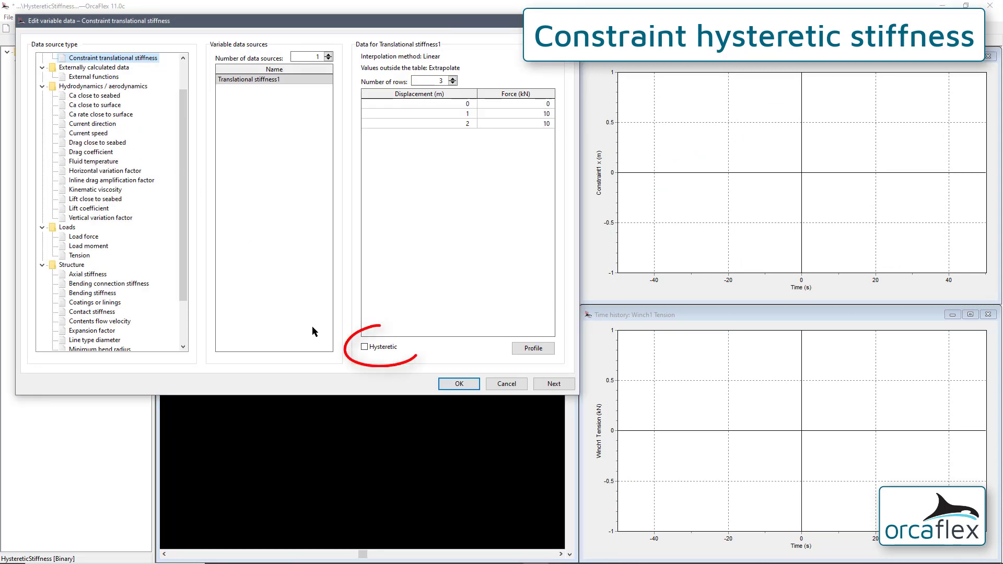
{"action": "left_click", "coordinate": [364, 347]}
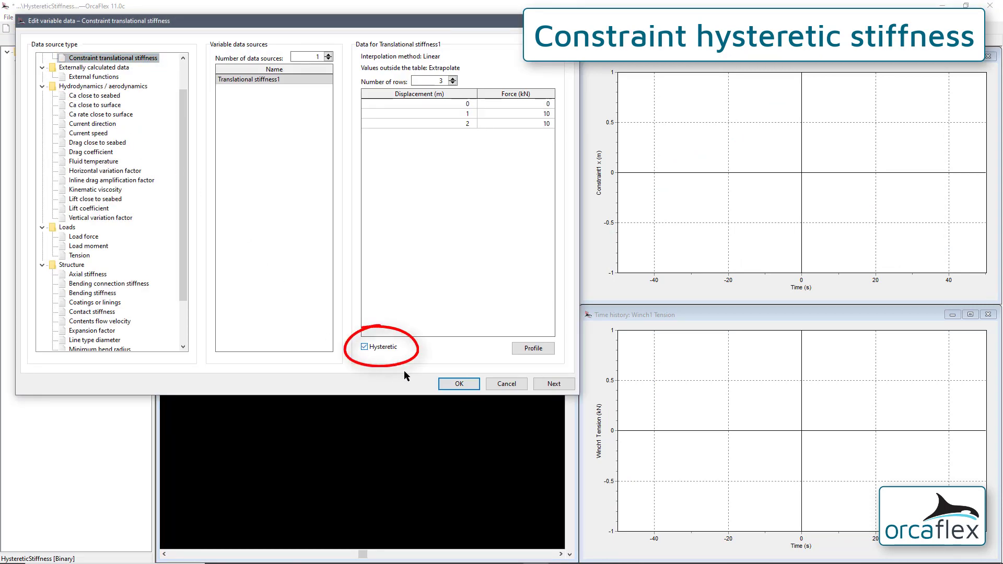
{"action": "left_click", "coordinate": [459, 384]}
{"action": "key", "text": "F10"}
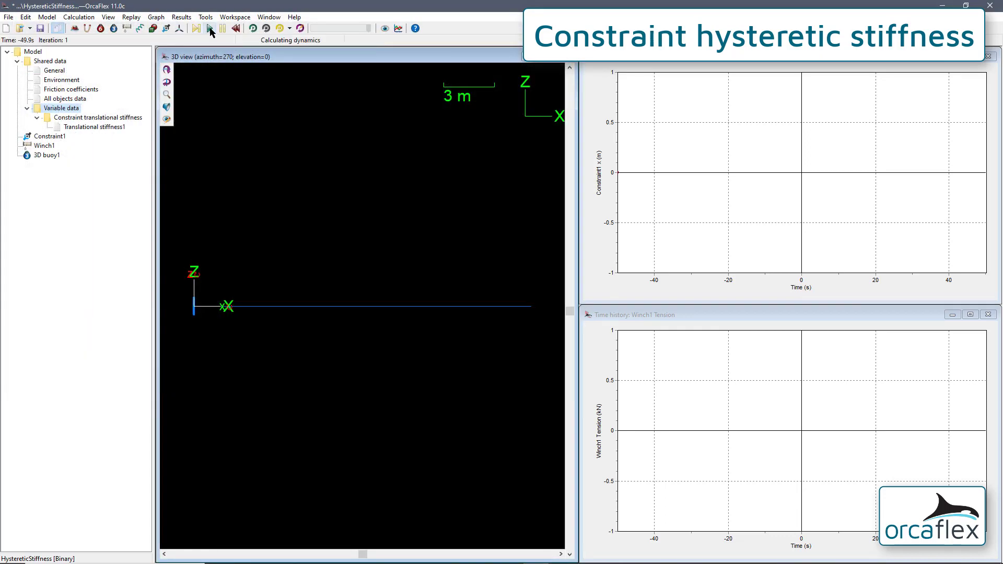
Step: Replay the dynamic simulation of the hysteretic stiffness model
{"action": "left_click", "coordinate": [253, 28]}
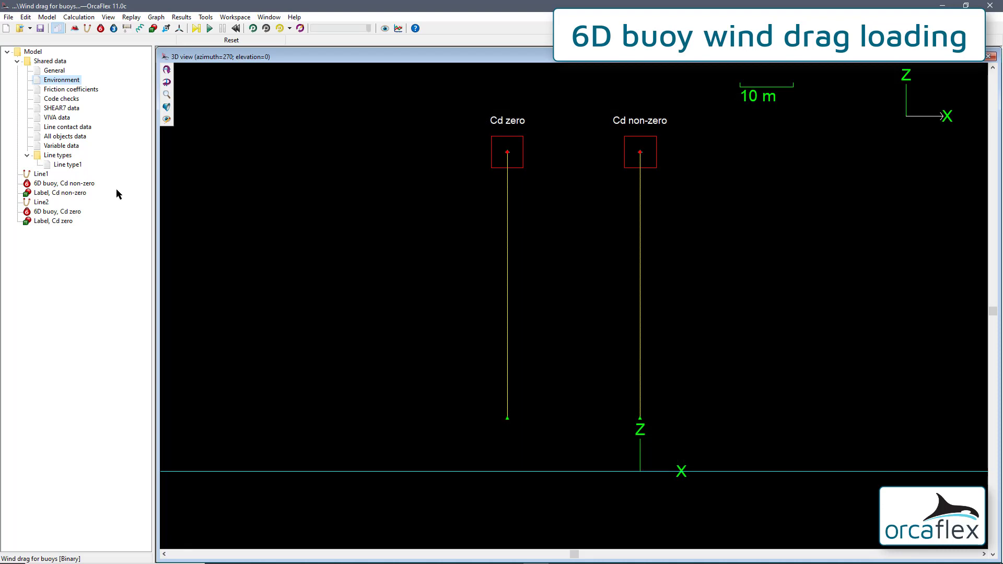
Step: Review the drag area and Cd of the 6D buoy with non-zero Cd and the environment's wind data, closing each data form
{"action": "left_click", "coordinate": [80, 184]}
{"action": "double_click", "coordinate": [80, 184]}
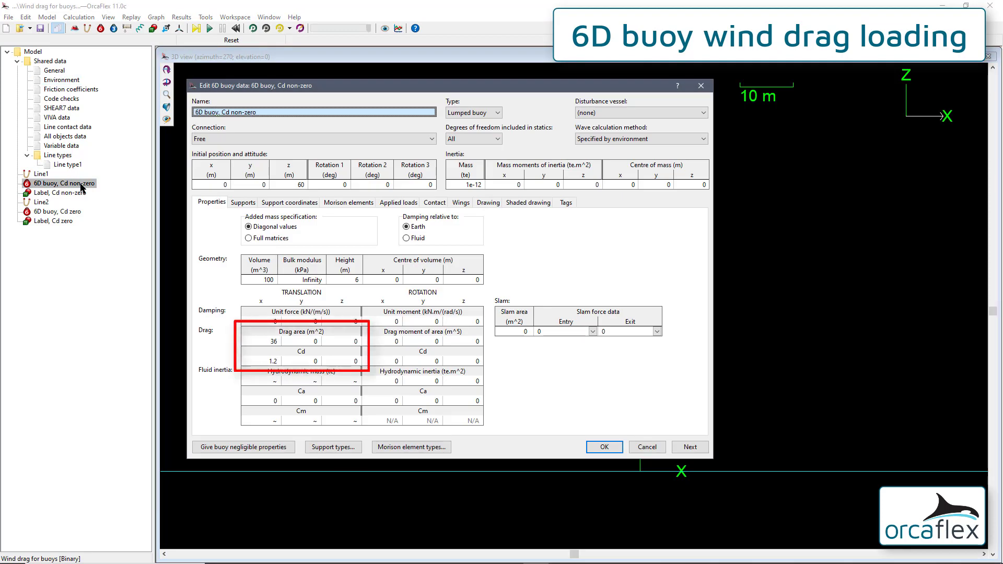
{"action": "left_click", "coordinate": [604, 447]}
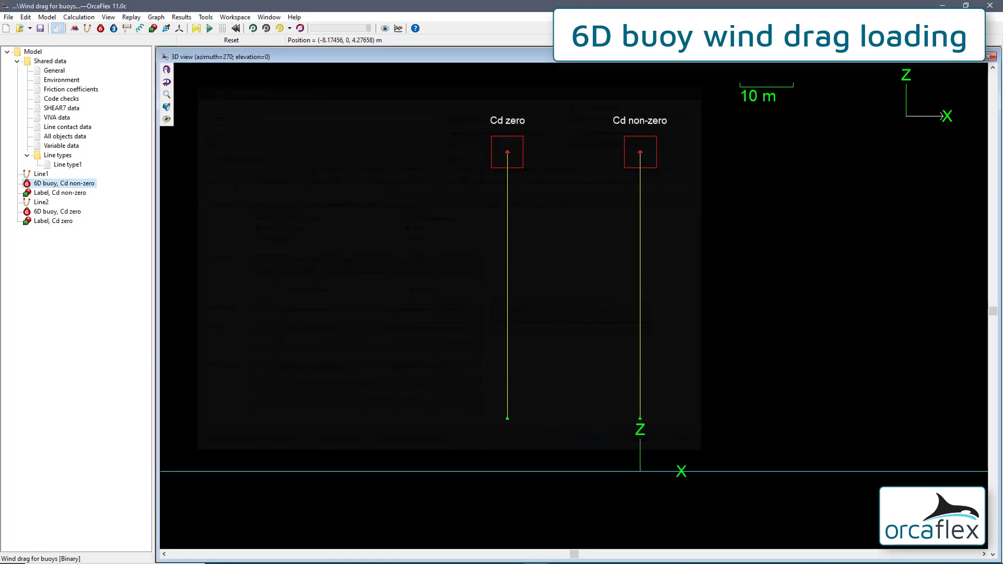
{"action": "left_click", "coordinate": [68, 81]}
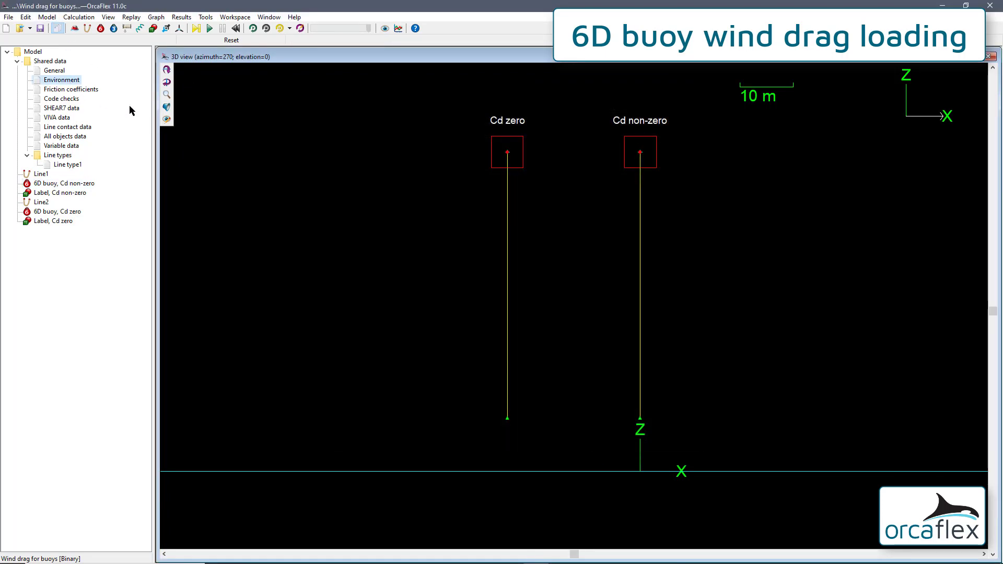
{"action": "key", "text": "Return"}
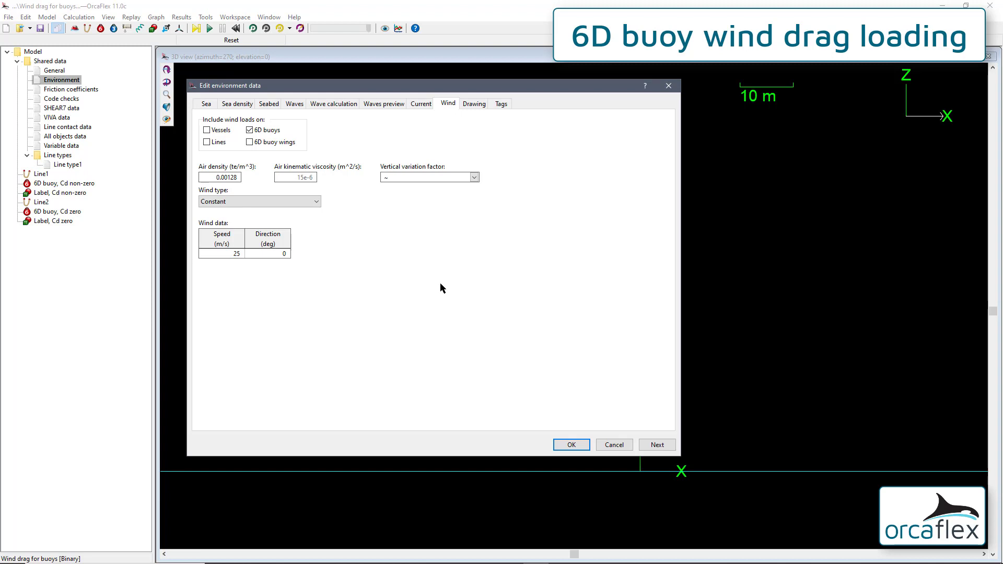
{"action": "left_click", "coordinate": [572, 445]}
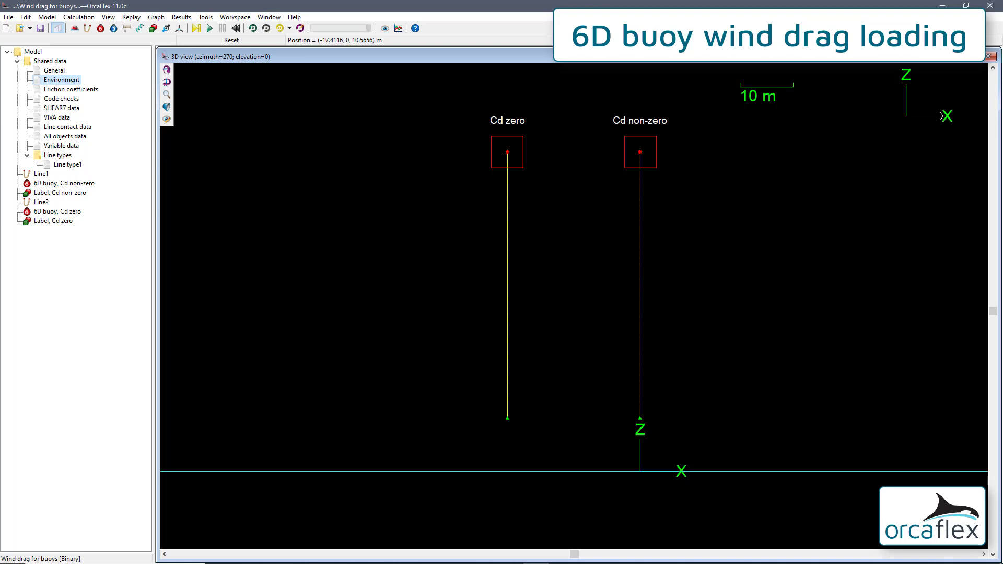
Step: Compare the Cd values of the two 6D buoys, Cd zero and Cd non-zero, closing each data form
{"action": "double_click", "coordinate": [72, 211]}
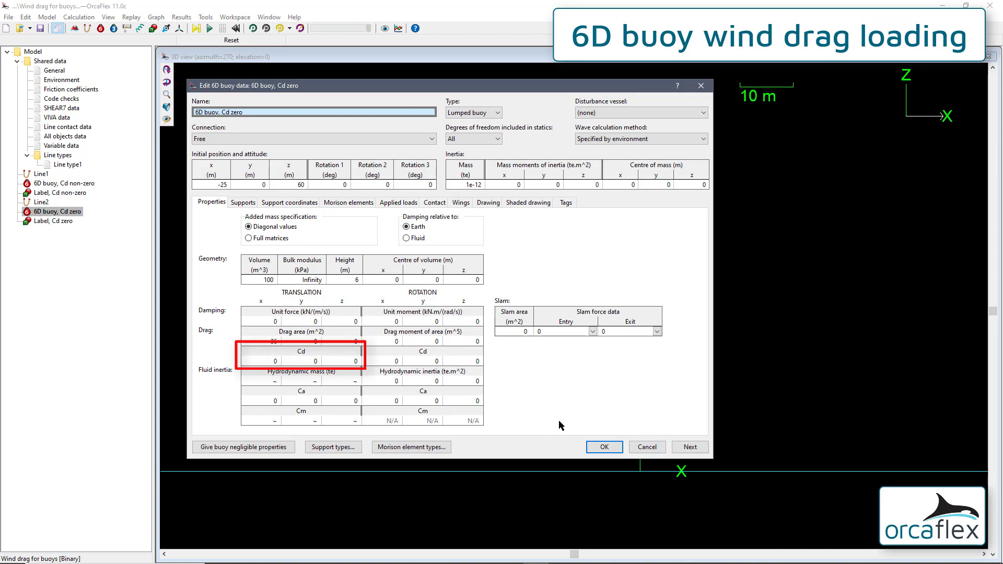
{"action": "left_click", "coordinate": [605, 447]}
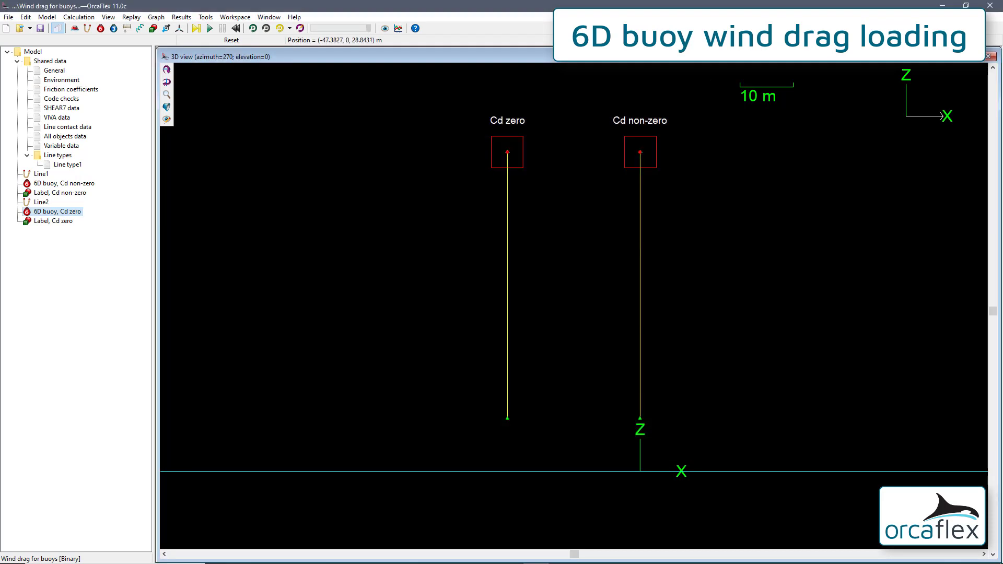
{"action": "left_click", "coordinate": [79, 186]}
{"action": "double_click", "coordinate": [80, 185]}
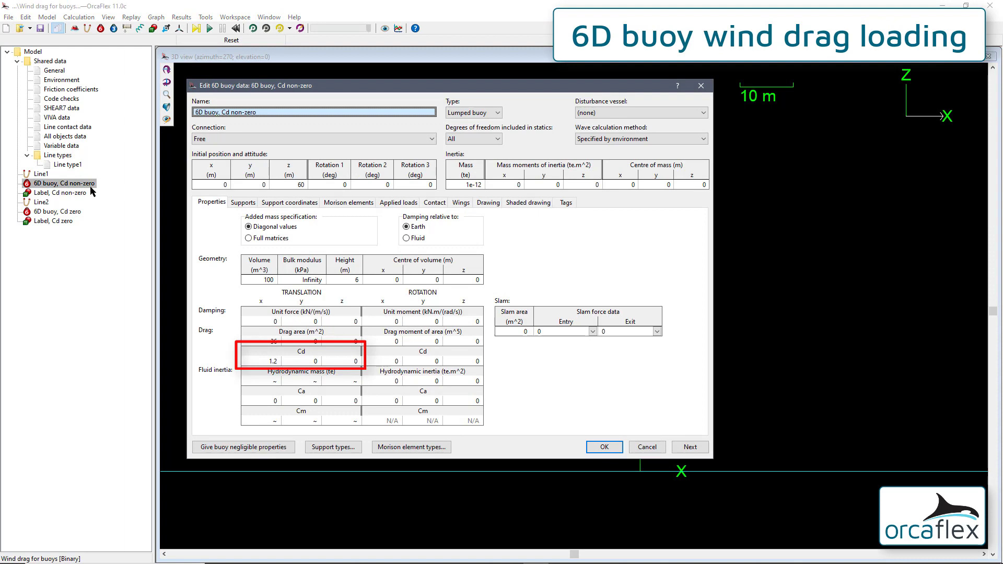
{"action": "left_click", "coordinate": [604, 447]}
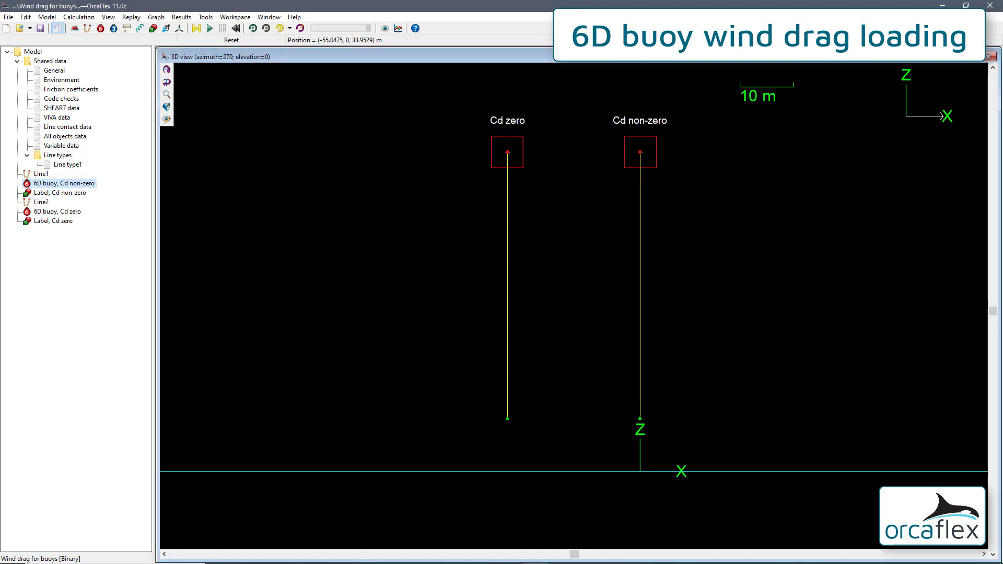
Step: Check the wind speed and direction in the environment data, close the form and calculate statics
{"action": "left_click", "coordinate": [63, 80]}
{"action": "double_click", "coordinate": [63, 80]}
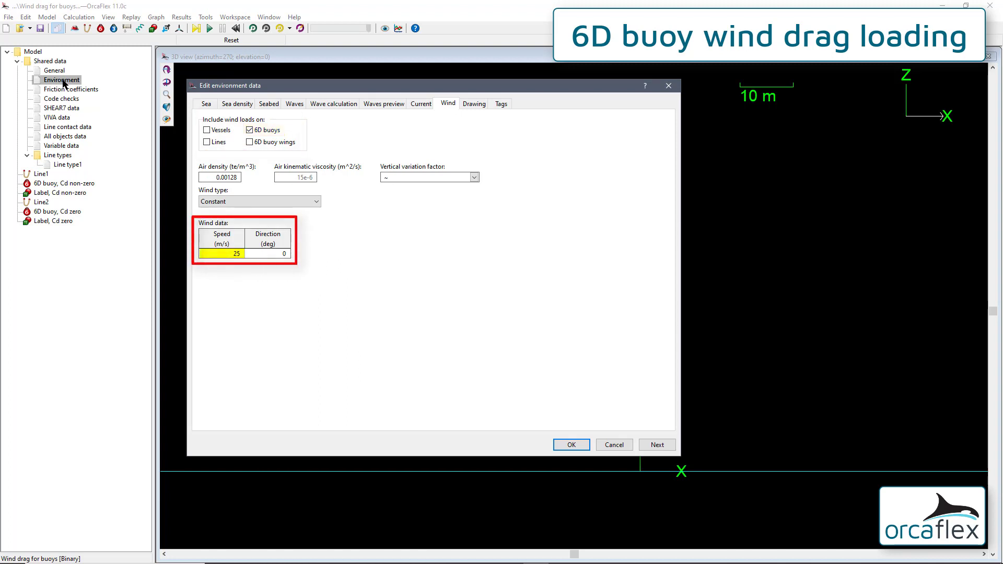
{"action": "left_click", "coordinate": [569, 444]}
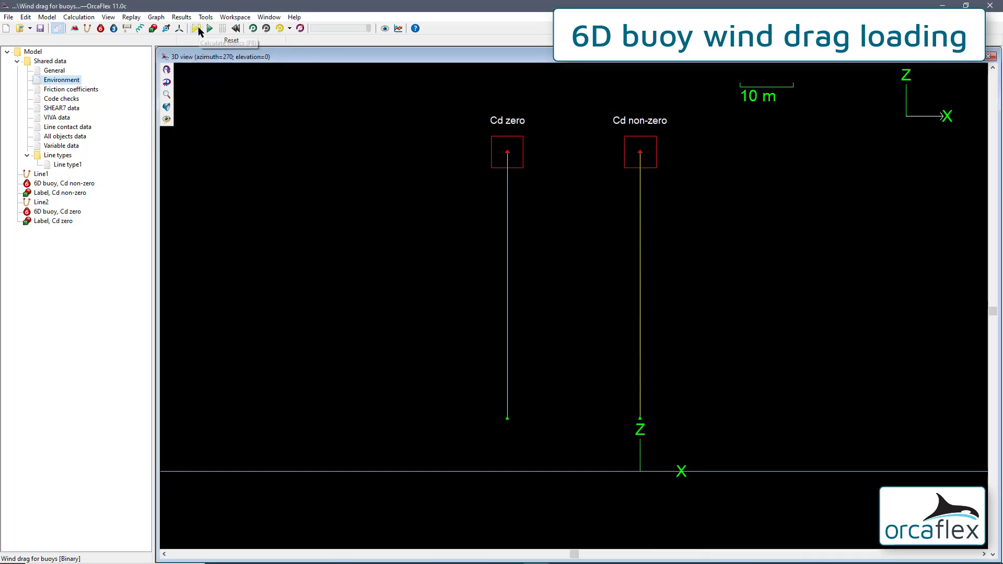
{"action": "left_click", "coordinate": [195, 29]}
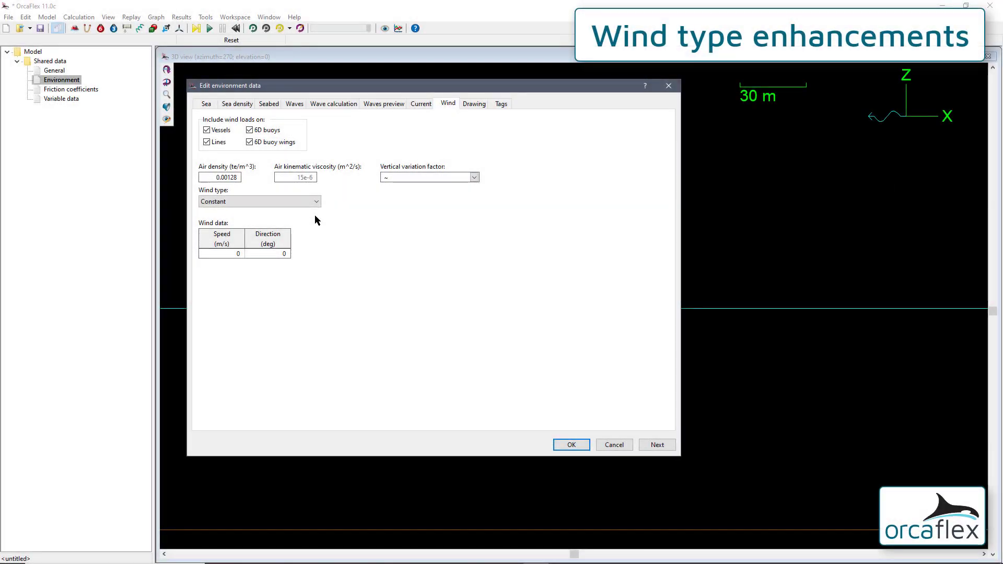
Step: Try the User defined spectrum and User specified components wind types, and set the wind type to ESDU spectrum
{"action": "left_click", "coordinate": [314, 203]}
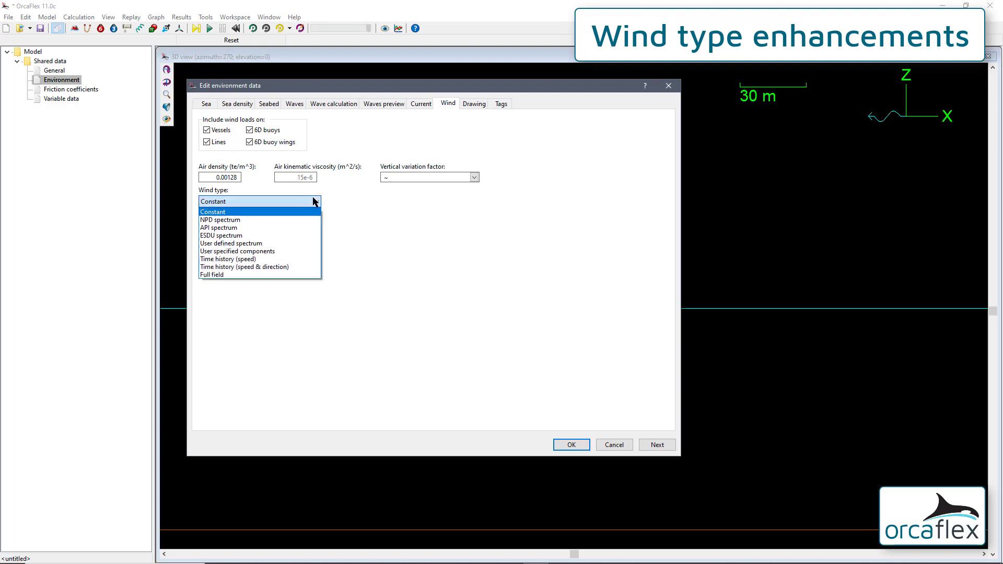
{"action": "left_click", "coordinate": [280, 244]}
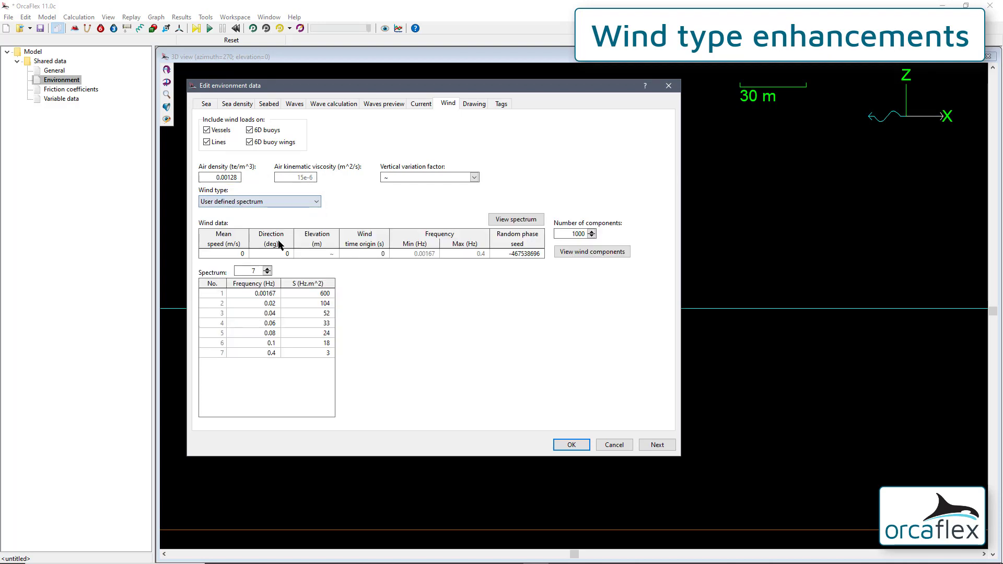
{"action": "left_click", "coordinate": [315, 202]}
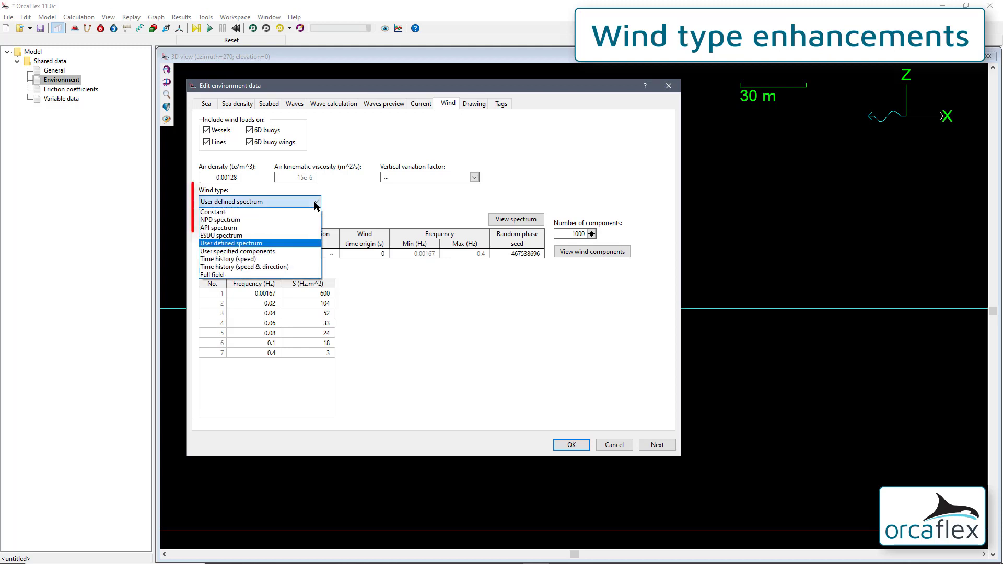
{"action": "left_click", "coordinate": [277, 252]}
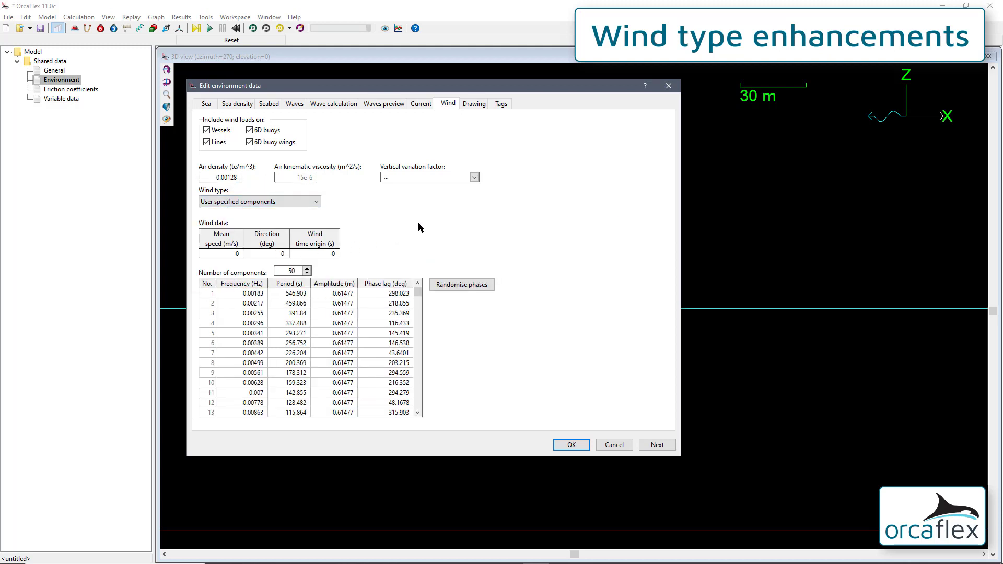
{"action": "left_click", "coordinate": [316, 202]}
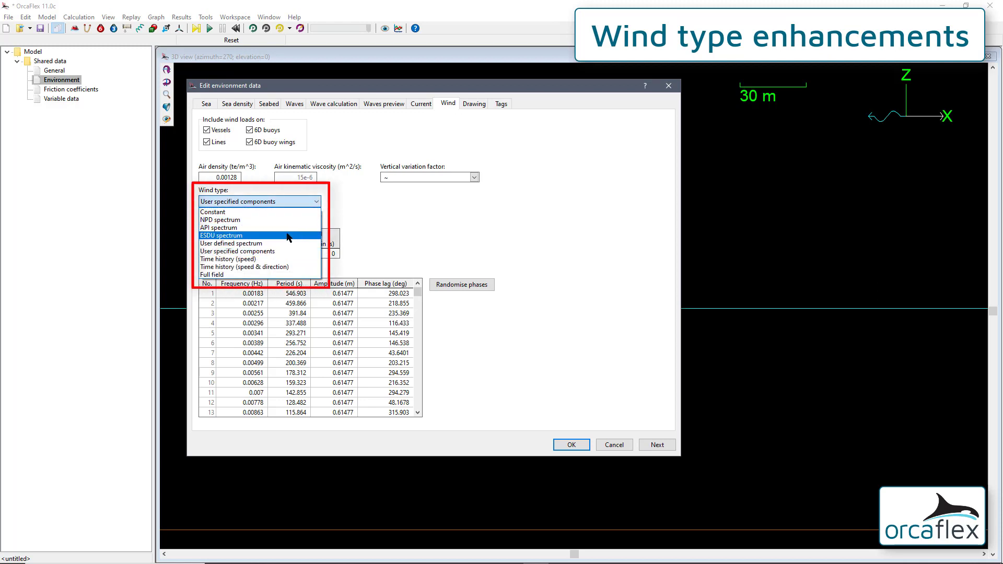
{"action": "left_click", "coordinate": [287, 235]}
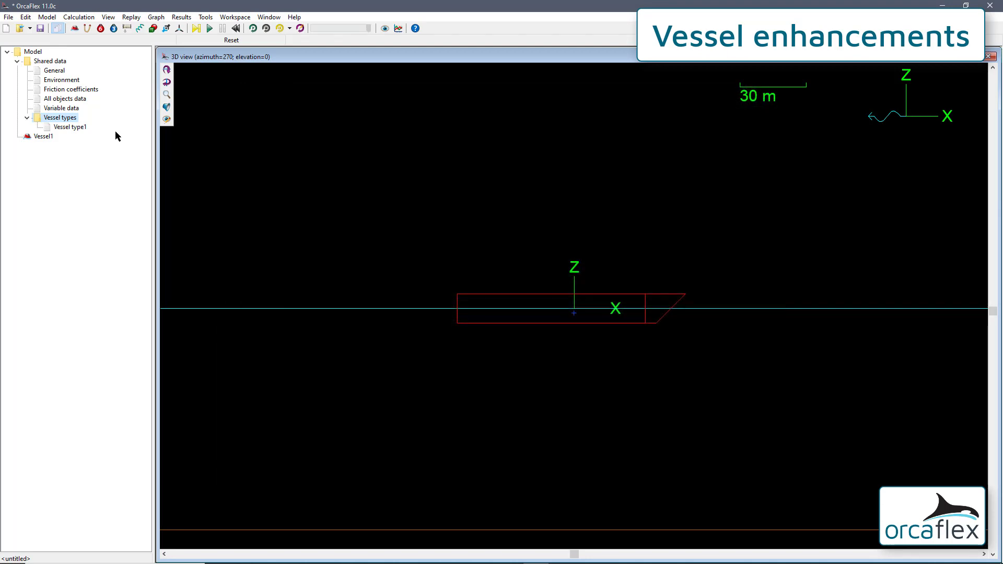
Step: Open the data of Vessel type1
{"action": "double_click", "coordinate": [73, 127]}
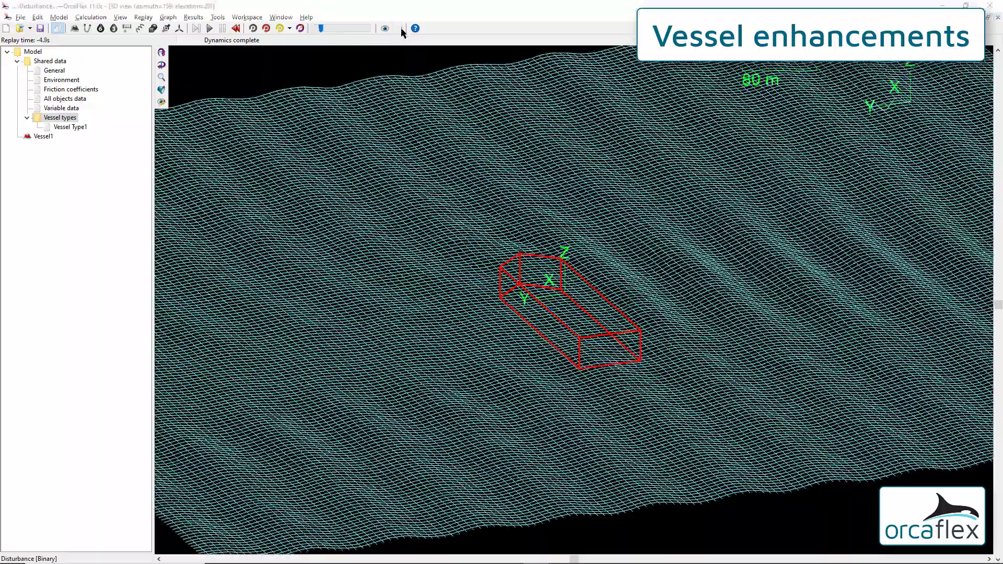
Step: Examine Vessel1's sea surface Z and disturbed sea surface Z time histories over the whole simulation, closing the results selection
{"action": "left_click", "coordinate": [400, 28]}
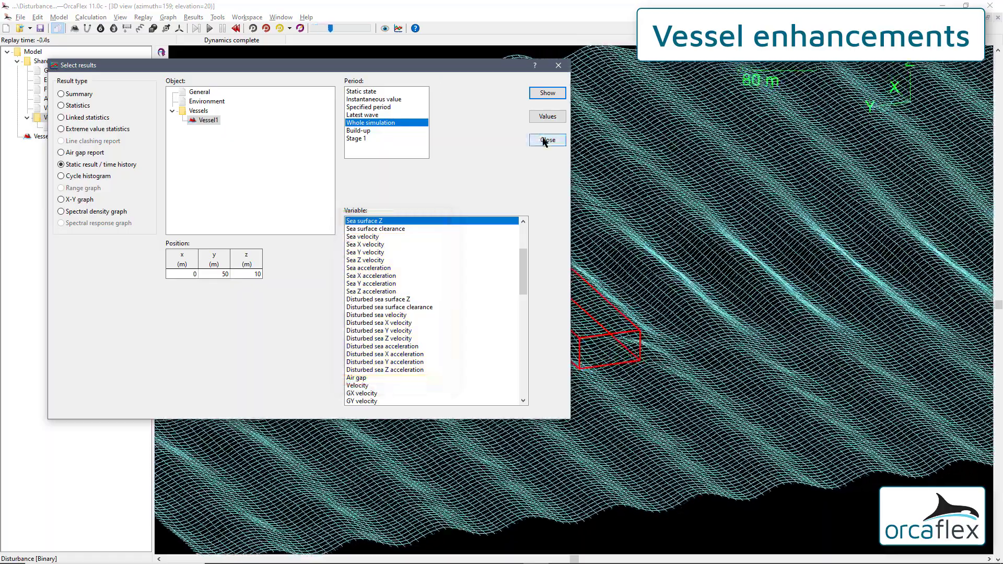
{"action": "left_click", "coordinate": [546, 140]}
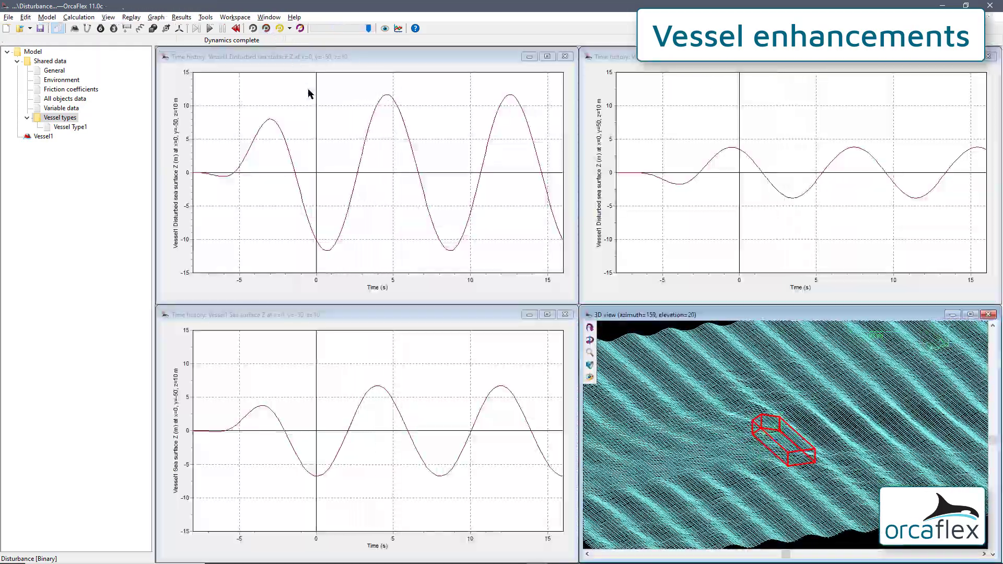
{"action": "mouse_move", "coordinate": [308, 93]}
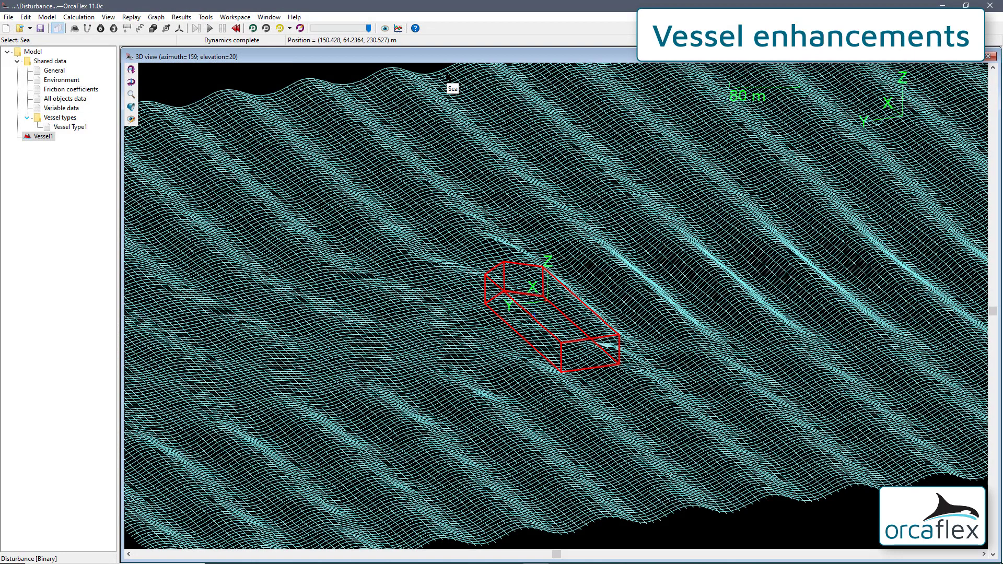
Step: Graph Vessel1's air gap over the whole simulation at x=0, y=50, z=10 with sea surface scaling factor 0.8, and close the graph after viewing
{"action": "left_click", "coordinate": [399, 28]}
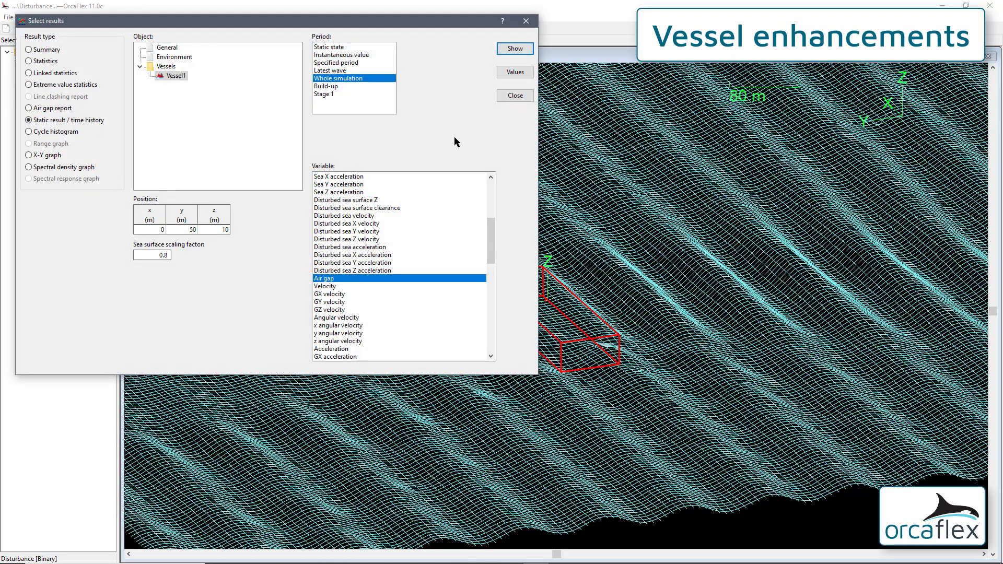
{"action": "left_click", "coordinate": [523, 48]}
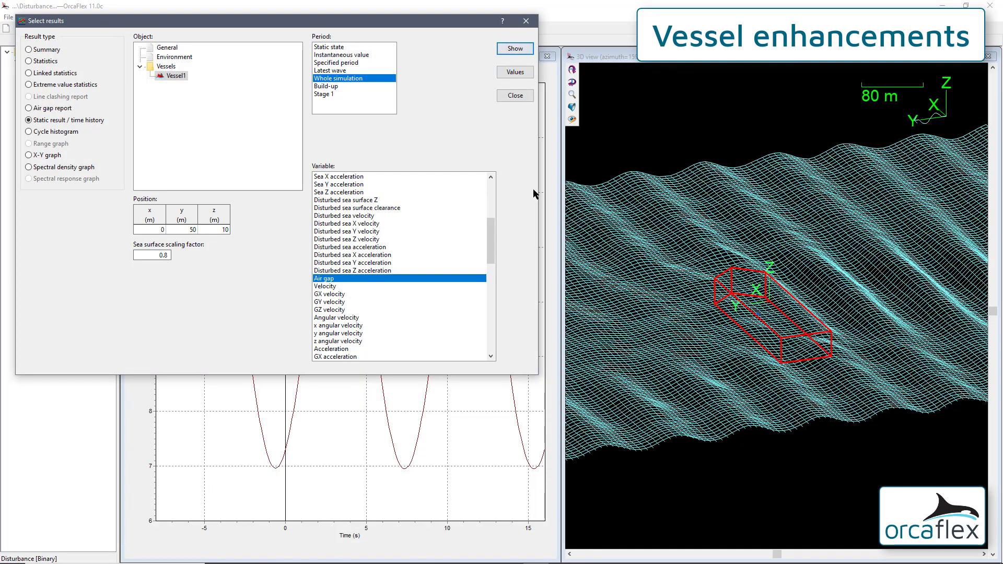
{"action": "left_click", "coordinate": [515, 95]}
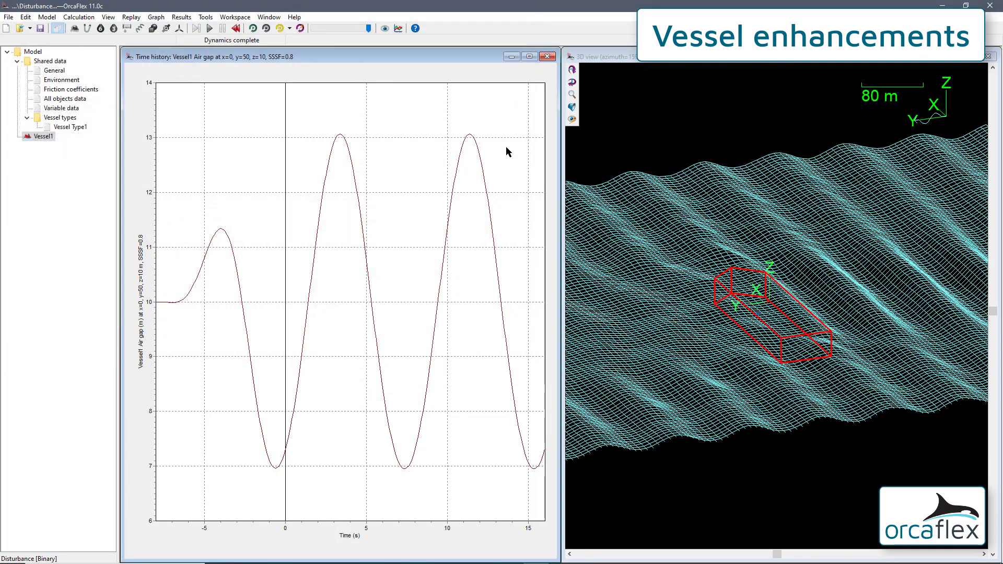
{"action": "mouse_move", "coordinate": [497, 188]}
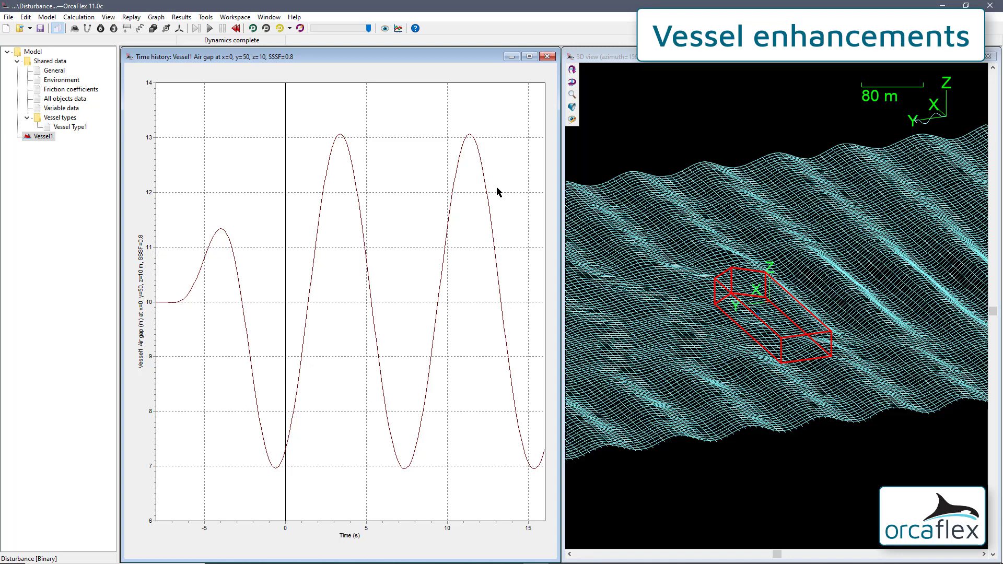
{"action": "left_click", "coordinate": [546, 58]}
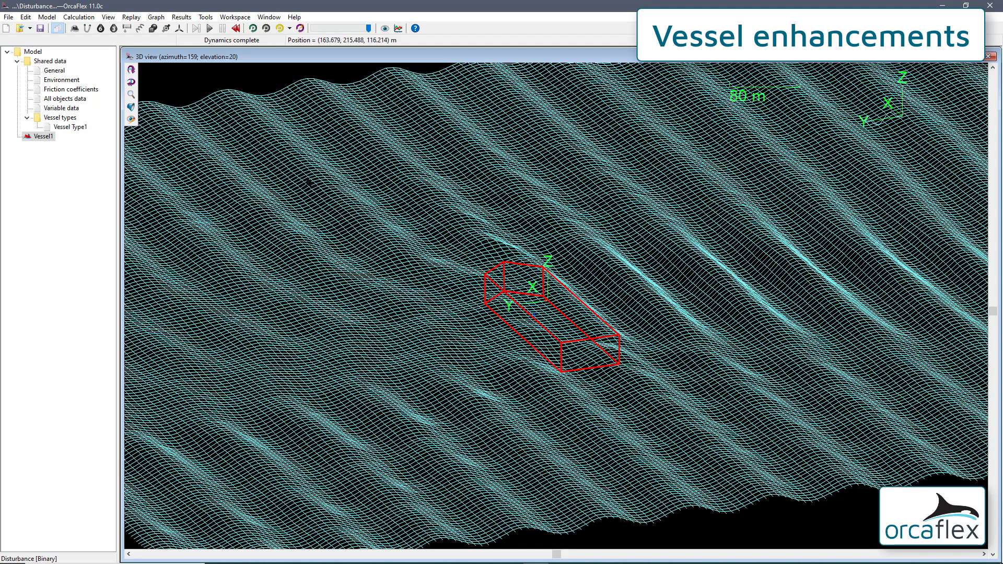
Step: Review Vessel1's air gap reporting points and their sea surface scaling factors, and close the vessel data
{"action": "double_click", "coordinate": [44, 137]}
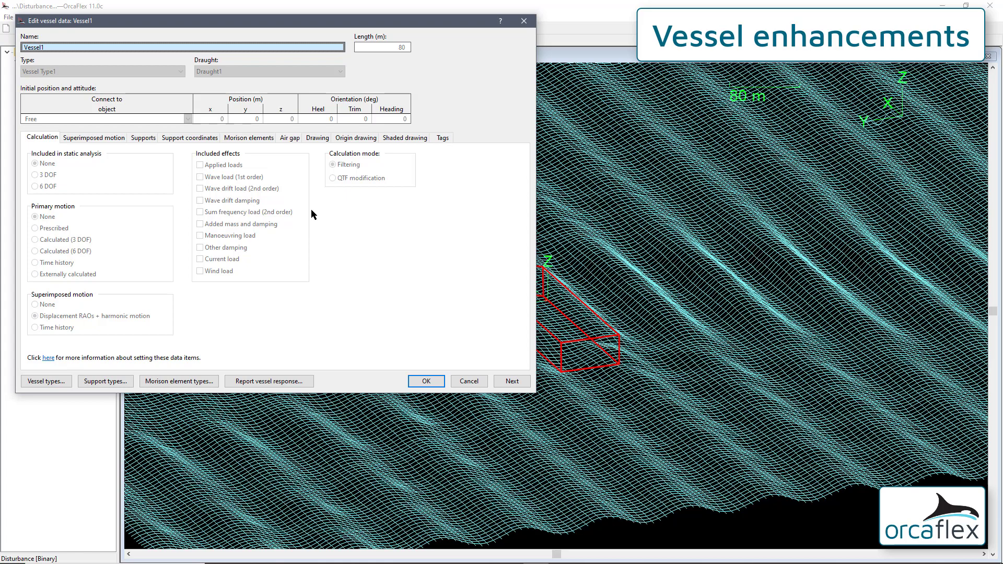
{"action": "left_click", "coordinate": [291, 141]}
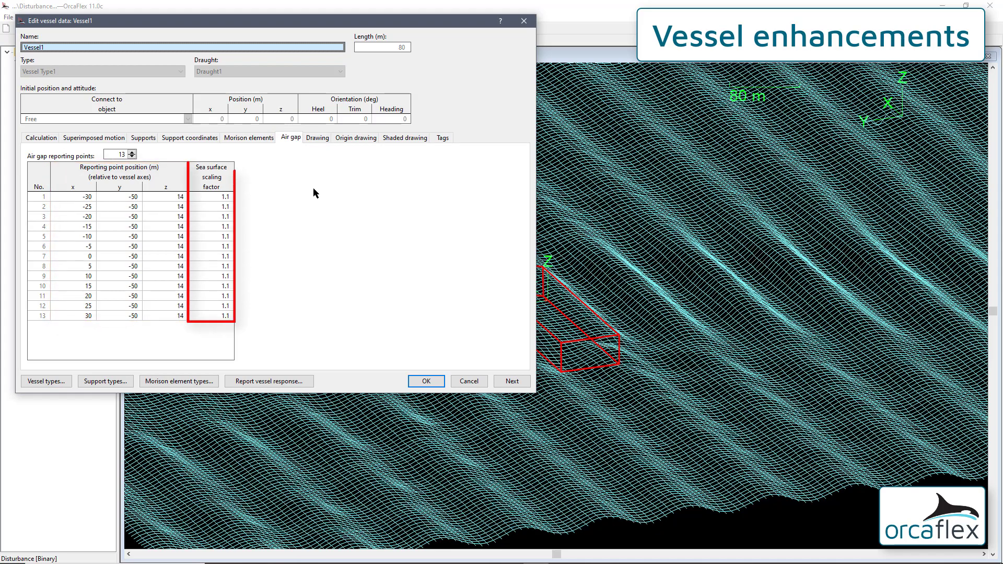
{"action": "left_click", "coordinate": [426, 381]}
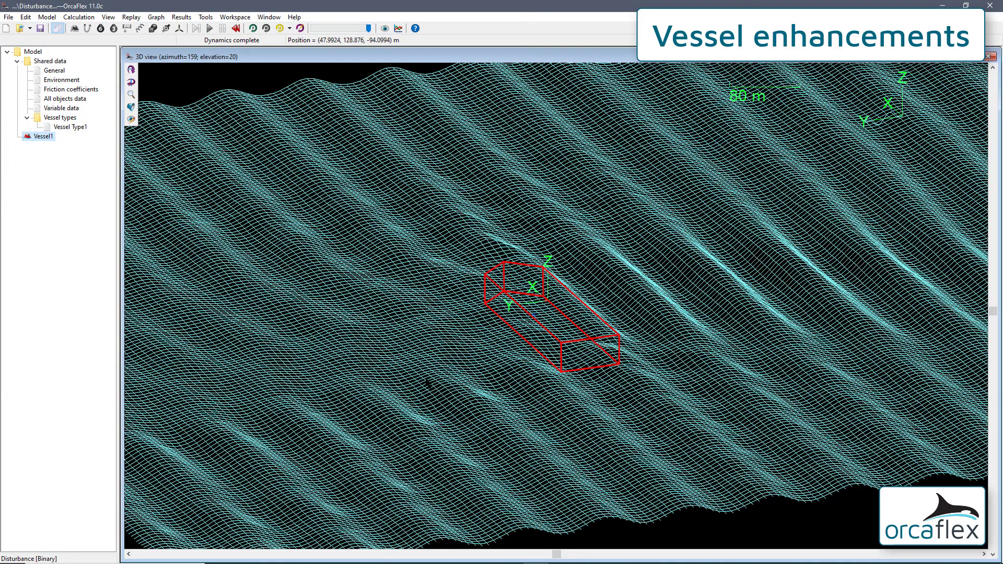
Step: Produce the air gap report for Vessel1 over the whole simulation, and close the results selection
{"action": "left_click", "coordinate": [398, 28]}
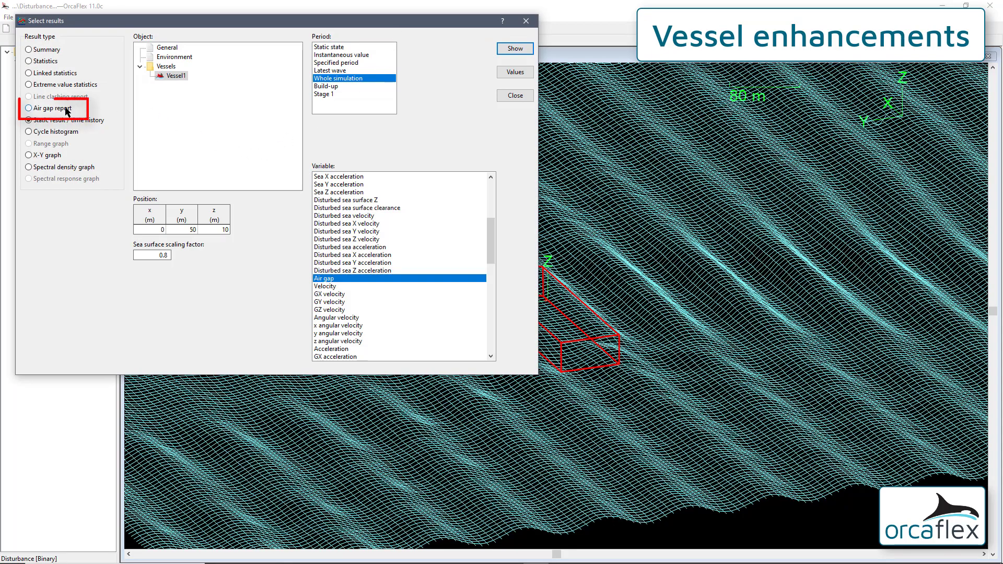
{"action": "left_click", "coordinate": [48, 109]}
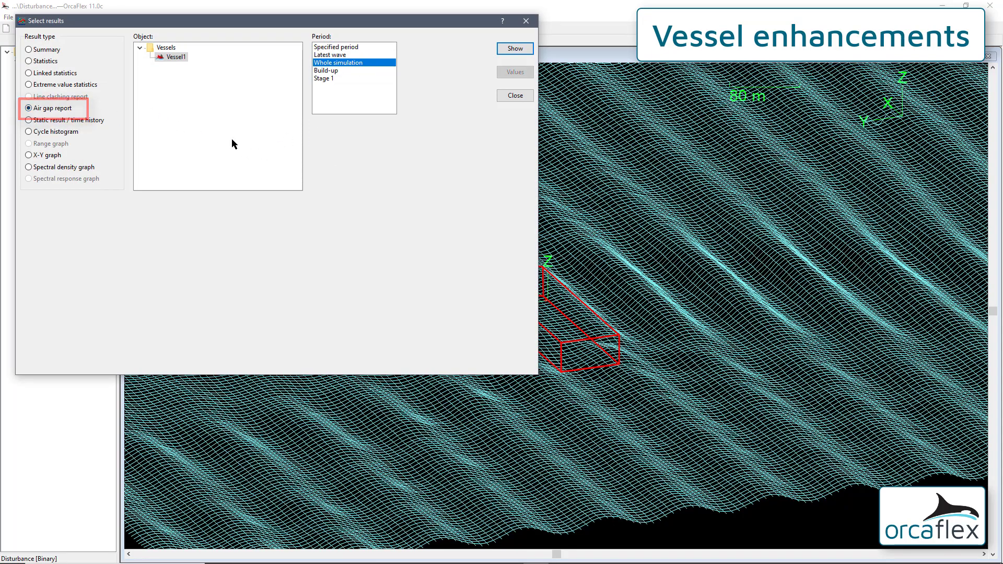
{"action": "left_click", "coordinate": [515, 48]}
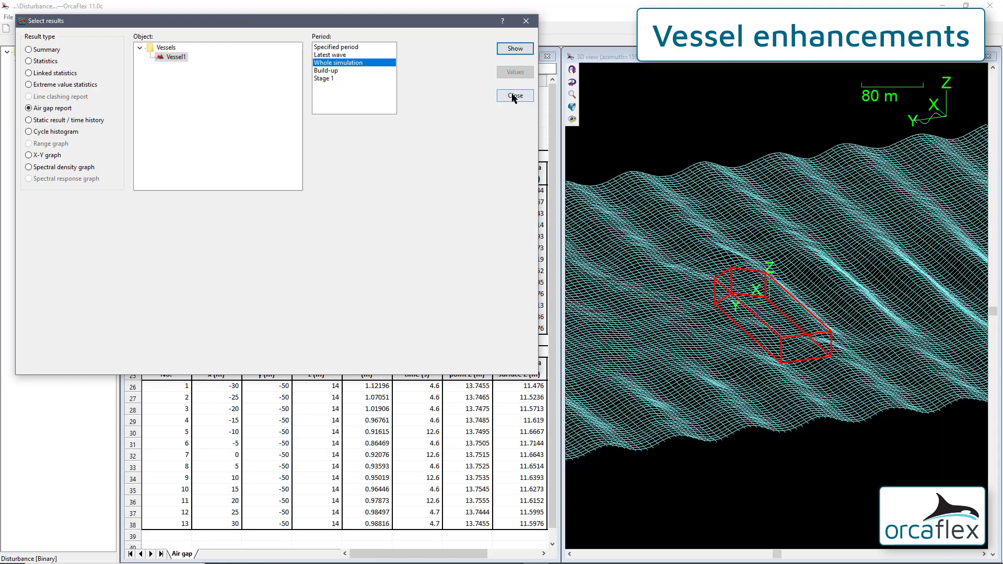
{"action": "left_click", "coordinate": [514, 95]}
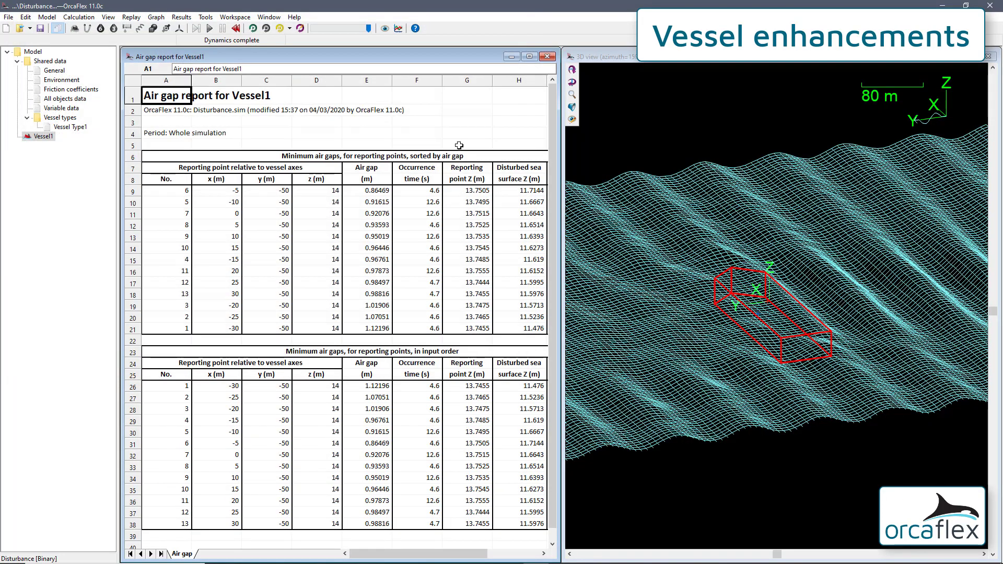